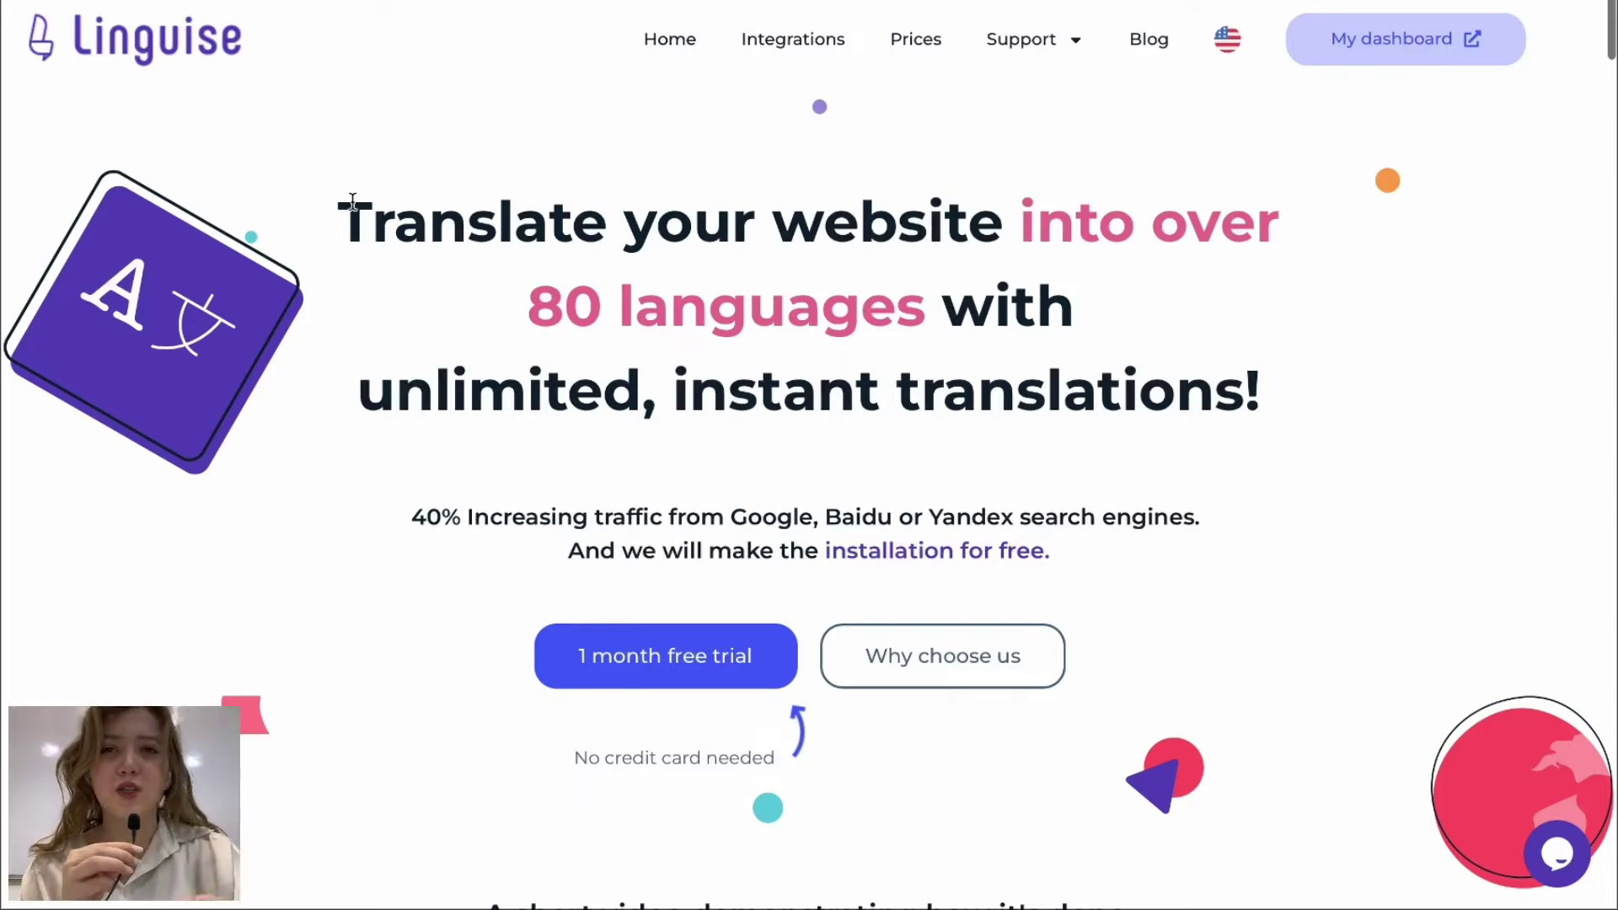
# Highlight the three-line hero heading, then move down the Linguise homepage
pyautogui.moveTo(352, 201); pyautogui.dragTo(1284, 380)
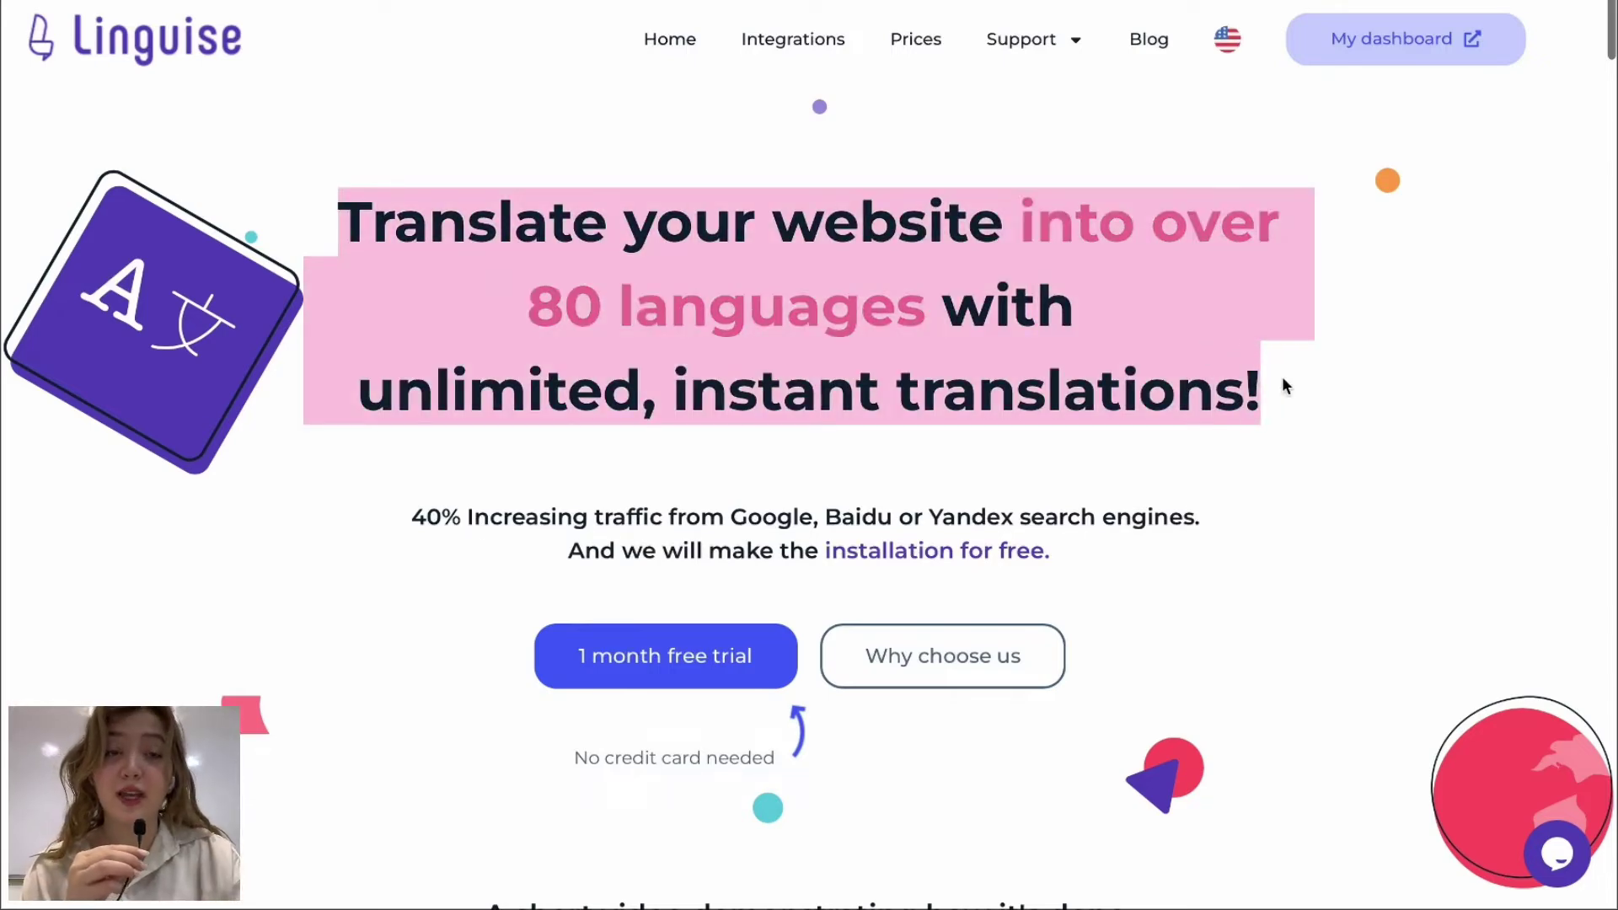
pyautogui.click(1220, 388)
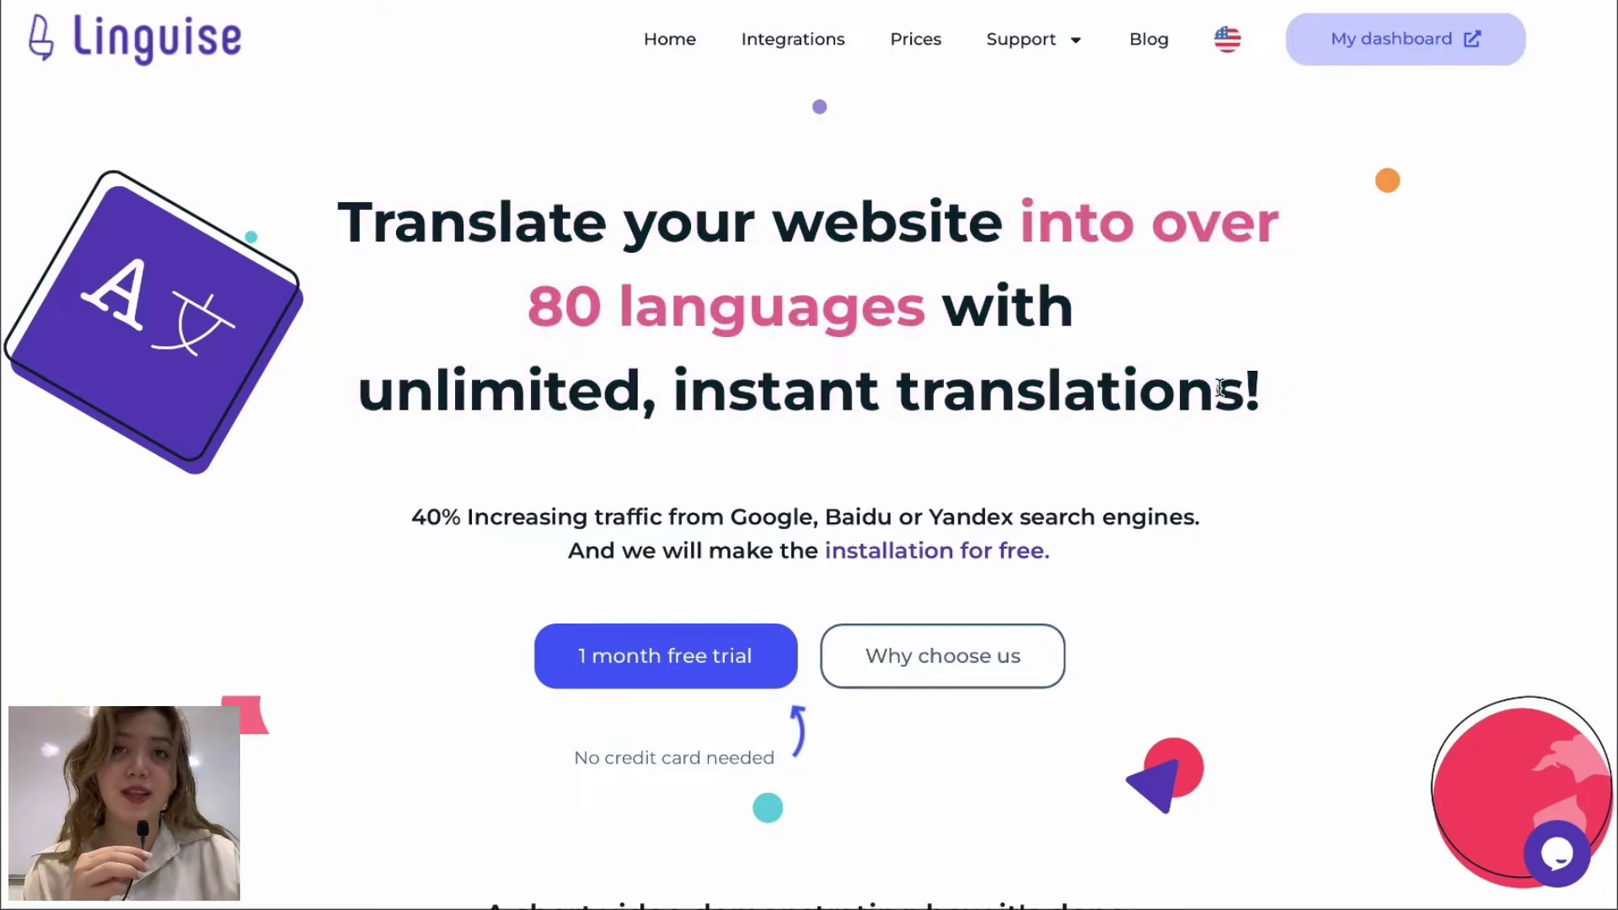
pyautogui.scroll(-1, 1220, 388)
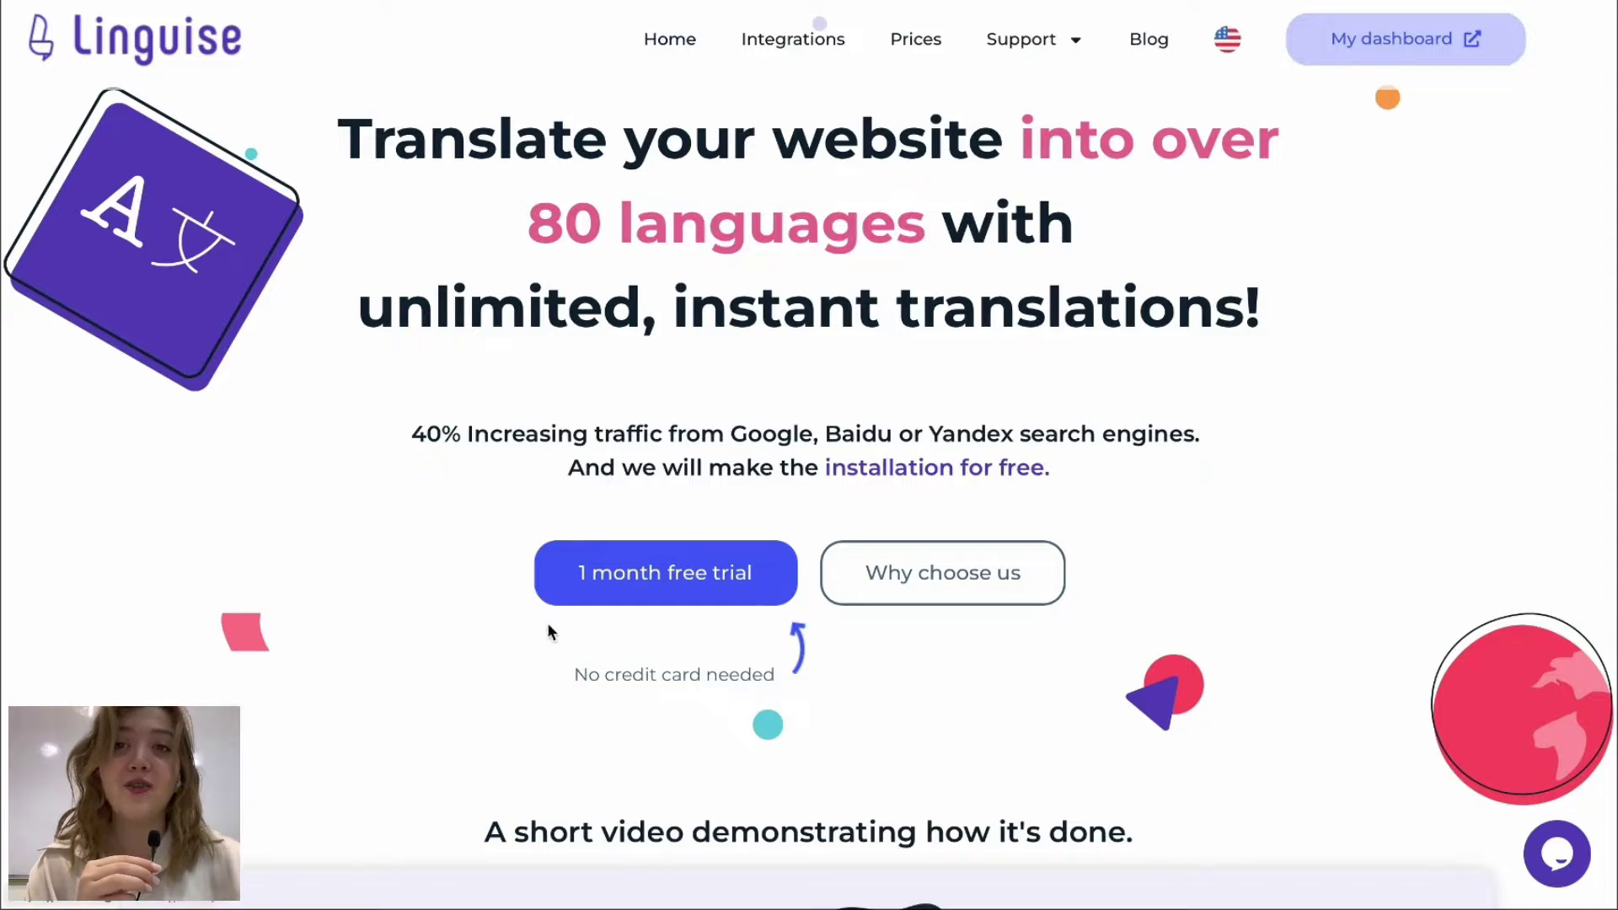
pyautogui.scroll(-15, 737, 610)
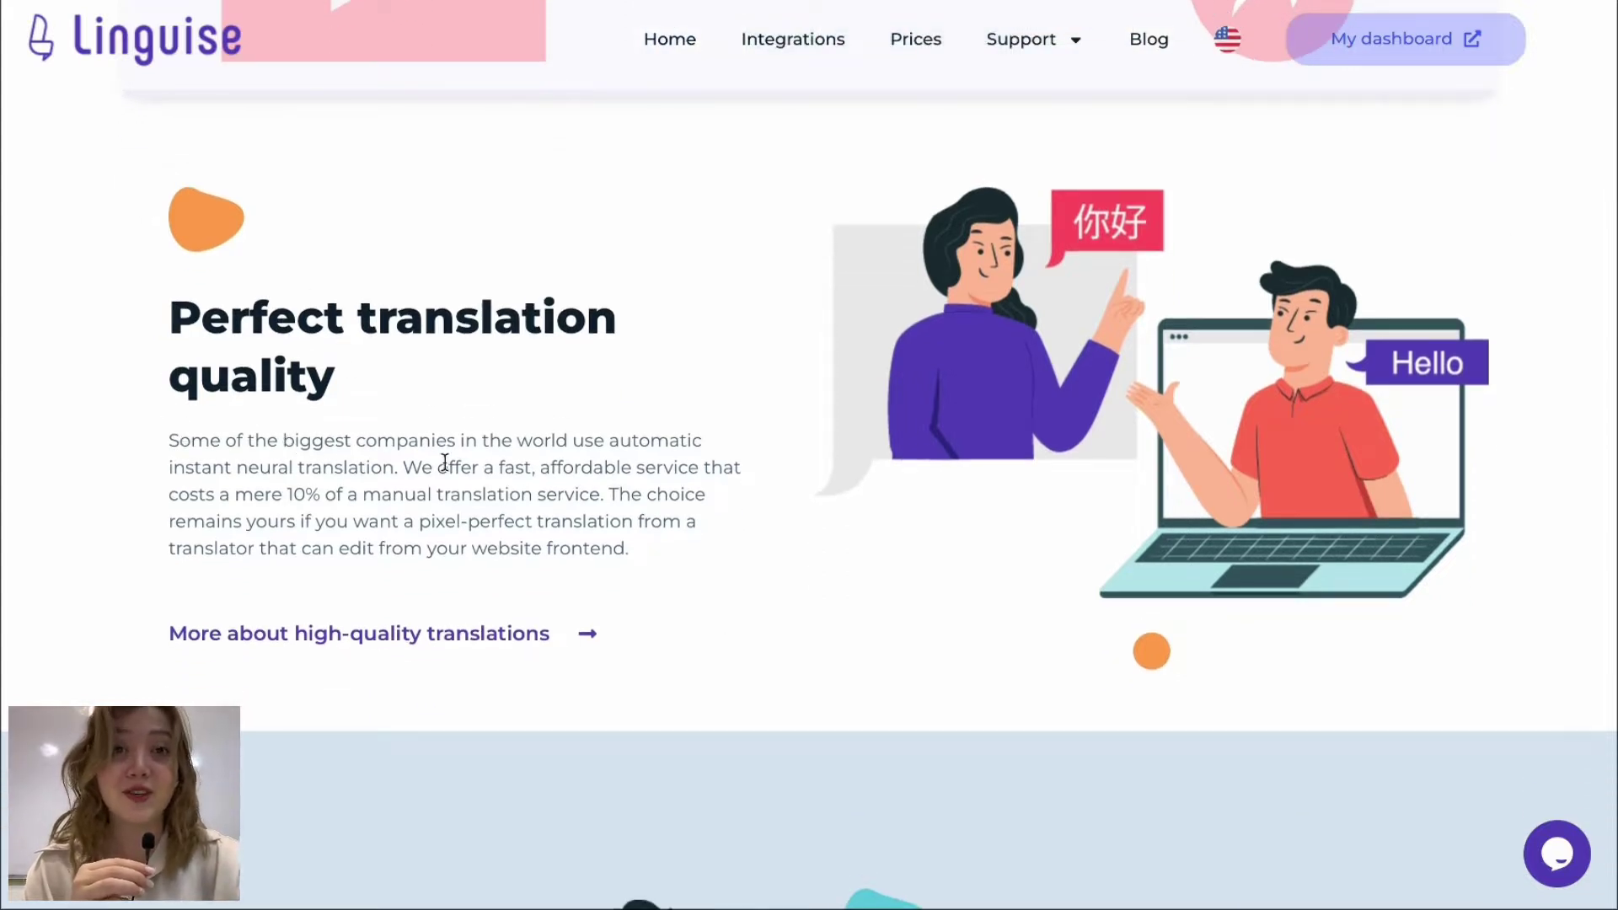
# Highlight the affordable-service sentence and 'neural automatic', continuing to the 'Translate more for less' section
pyautogui.moveTo(499, 462); pyautogui.dragTo(606, 492)
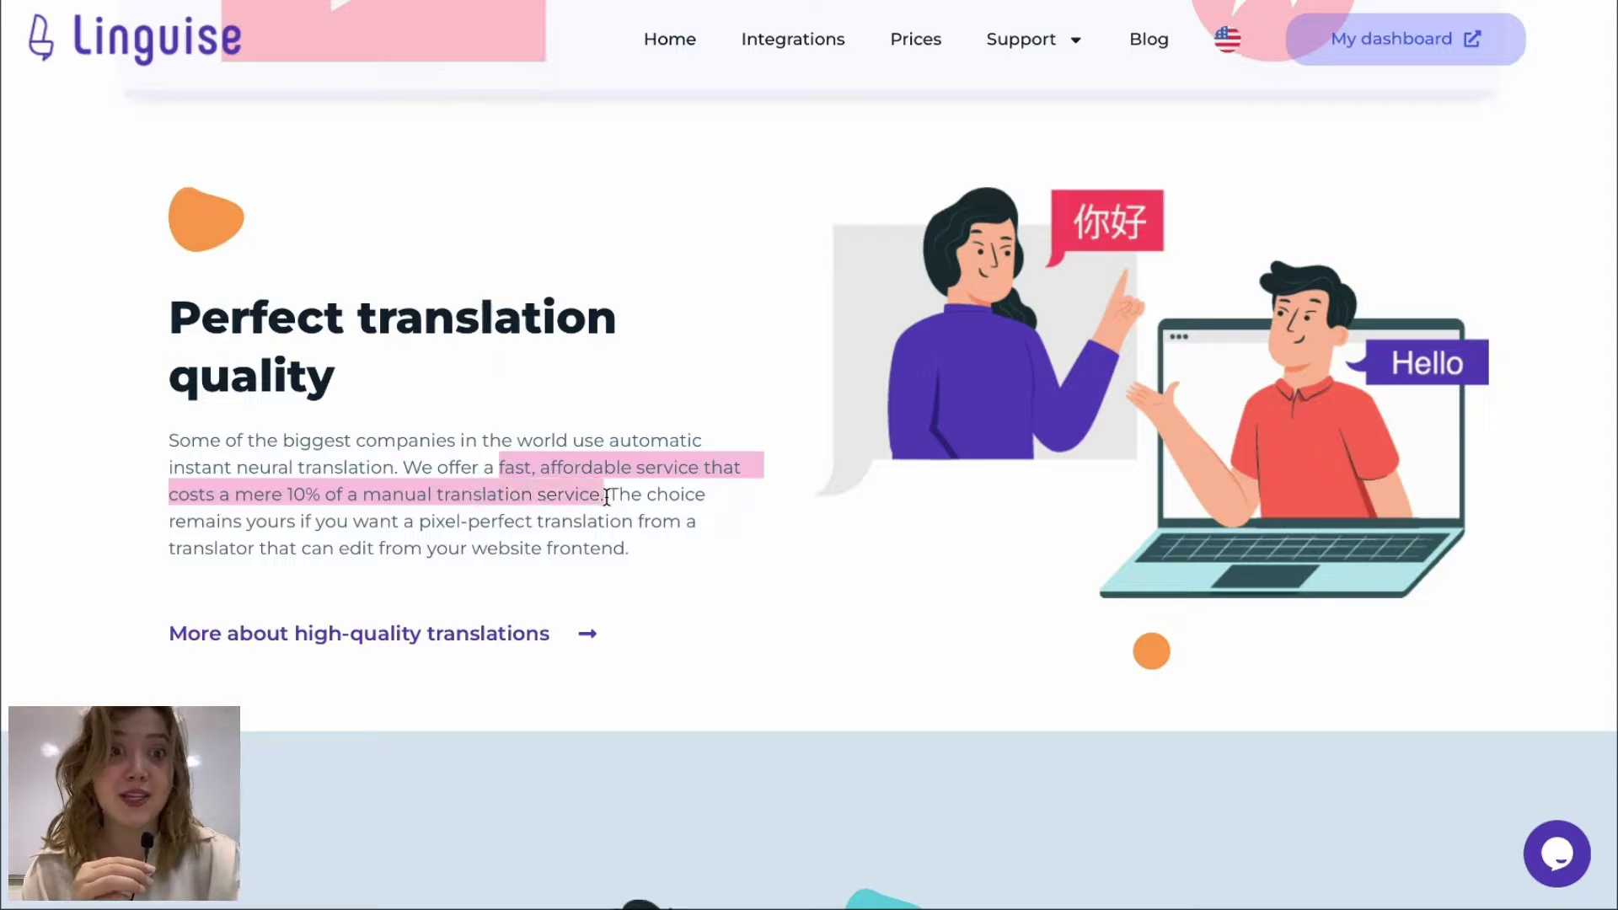
pyautogui.click(603, 494)
pyautogui.scroll(-6, 603, 495)
pyautogui.scroll(-2, 607, 497)
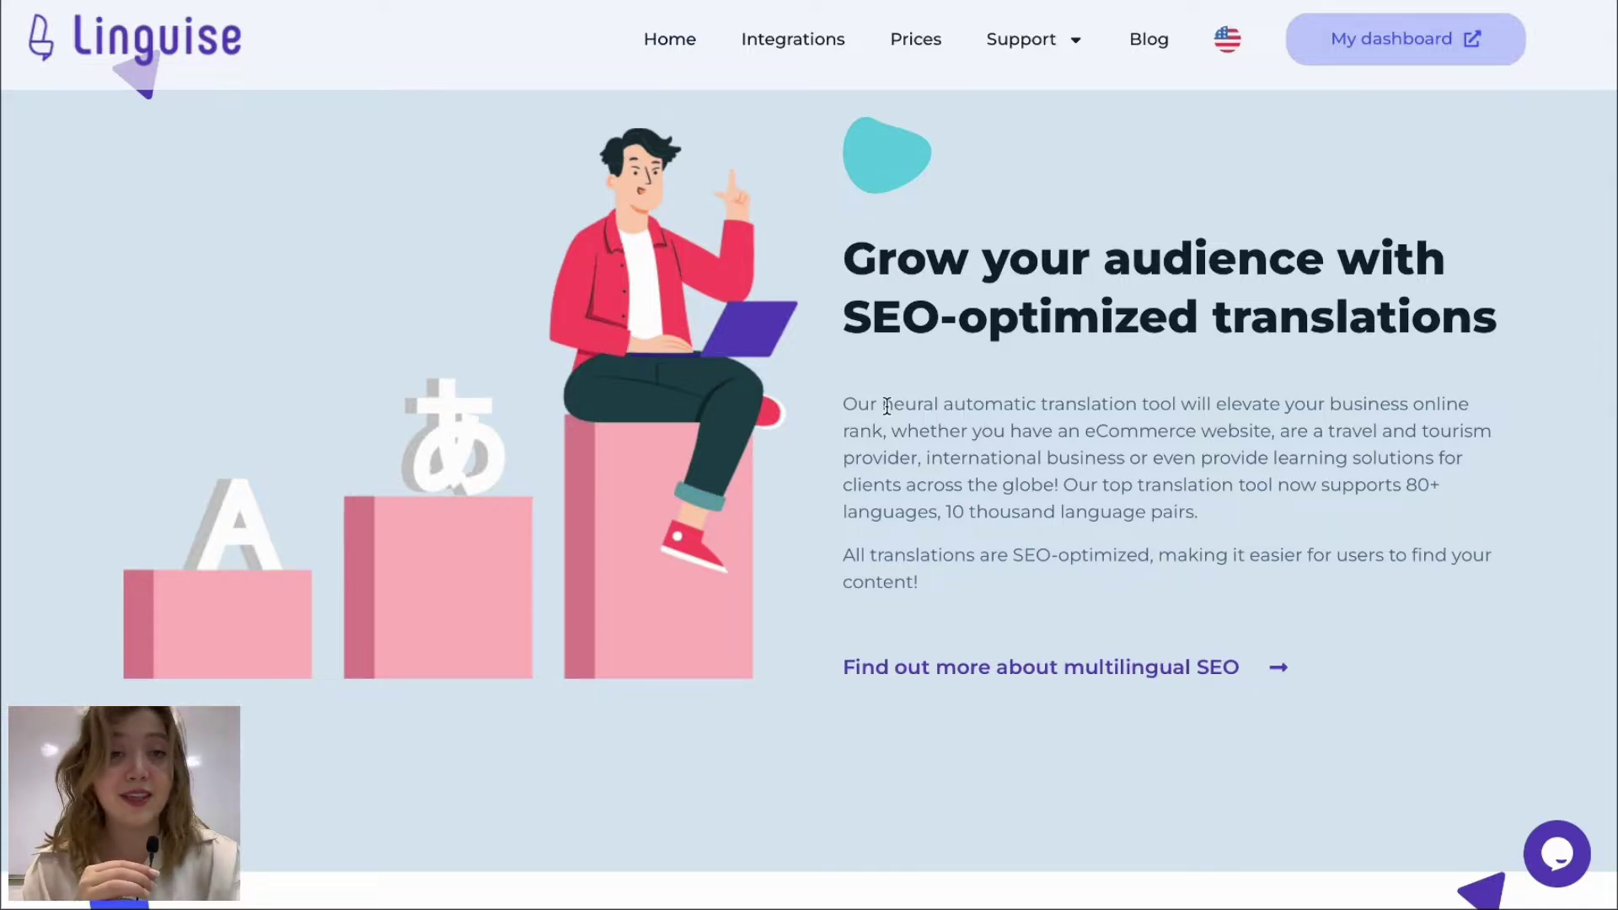
pyautogui.moveTo(886, 407); pyautogui.dragTo(1052, 407)
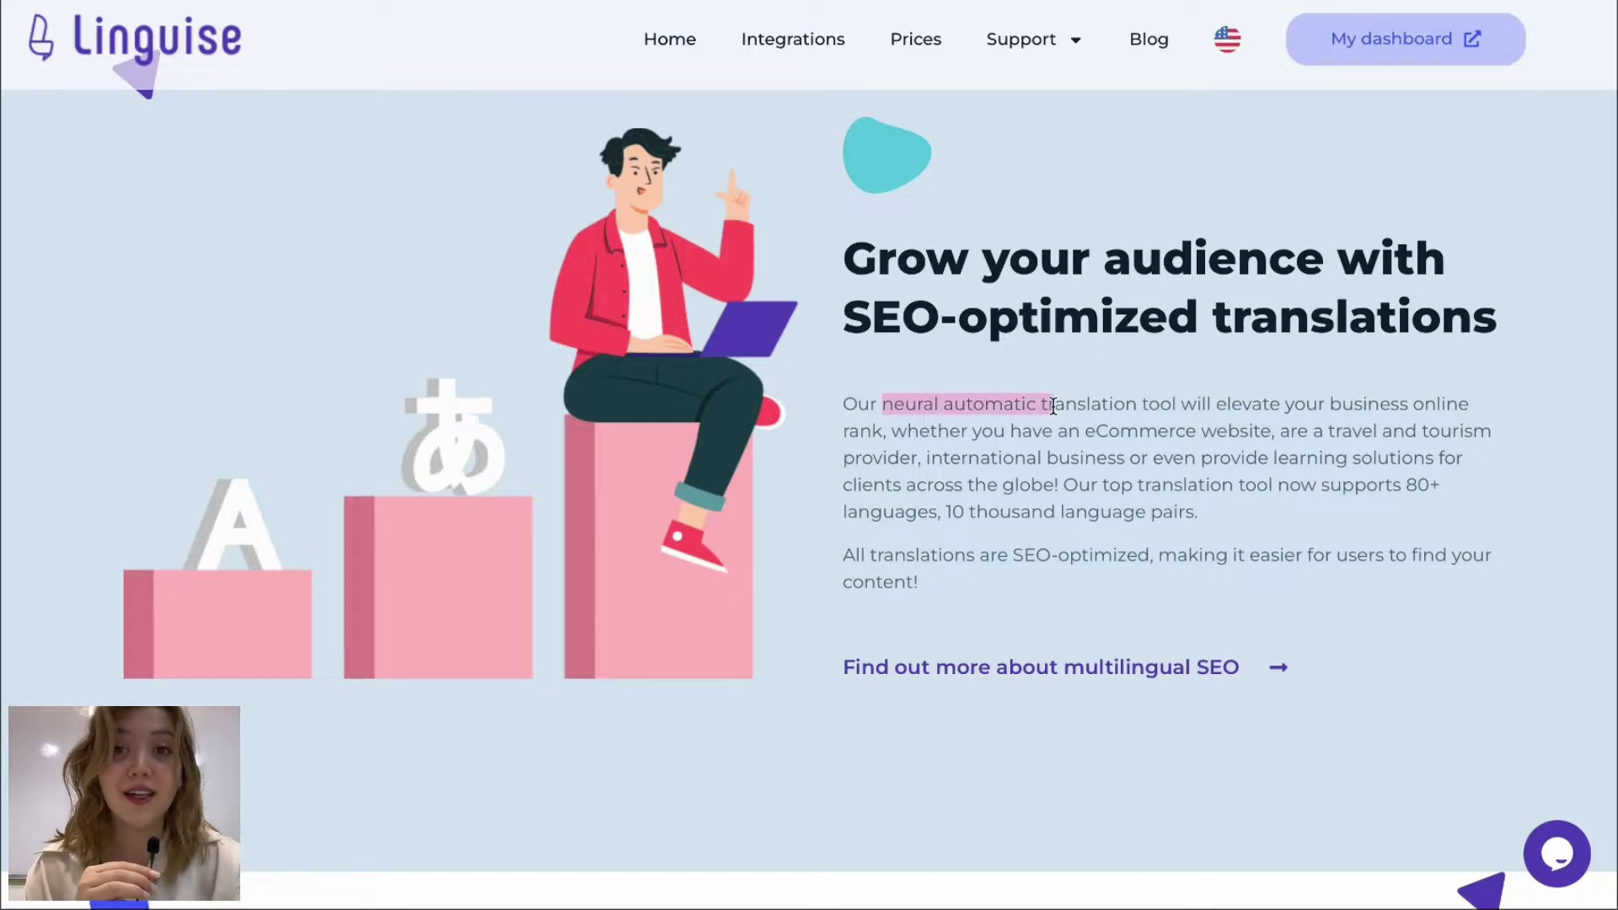
pyautogui.click(1015, 432)
pyautogui.scroll(-9, 1015, 432)
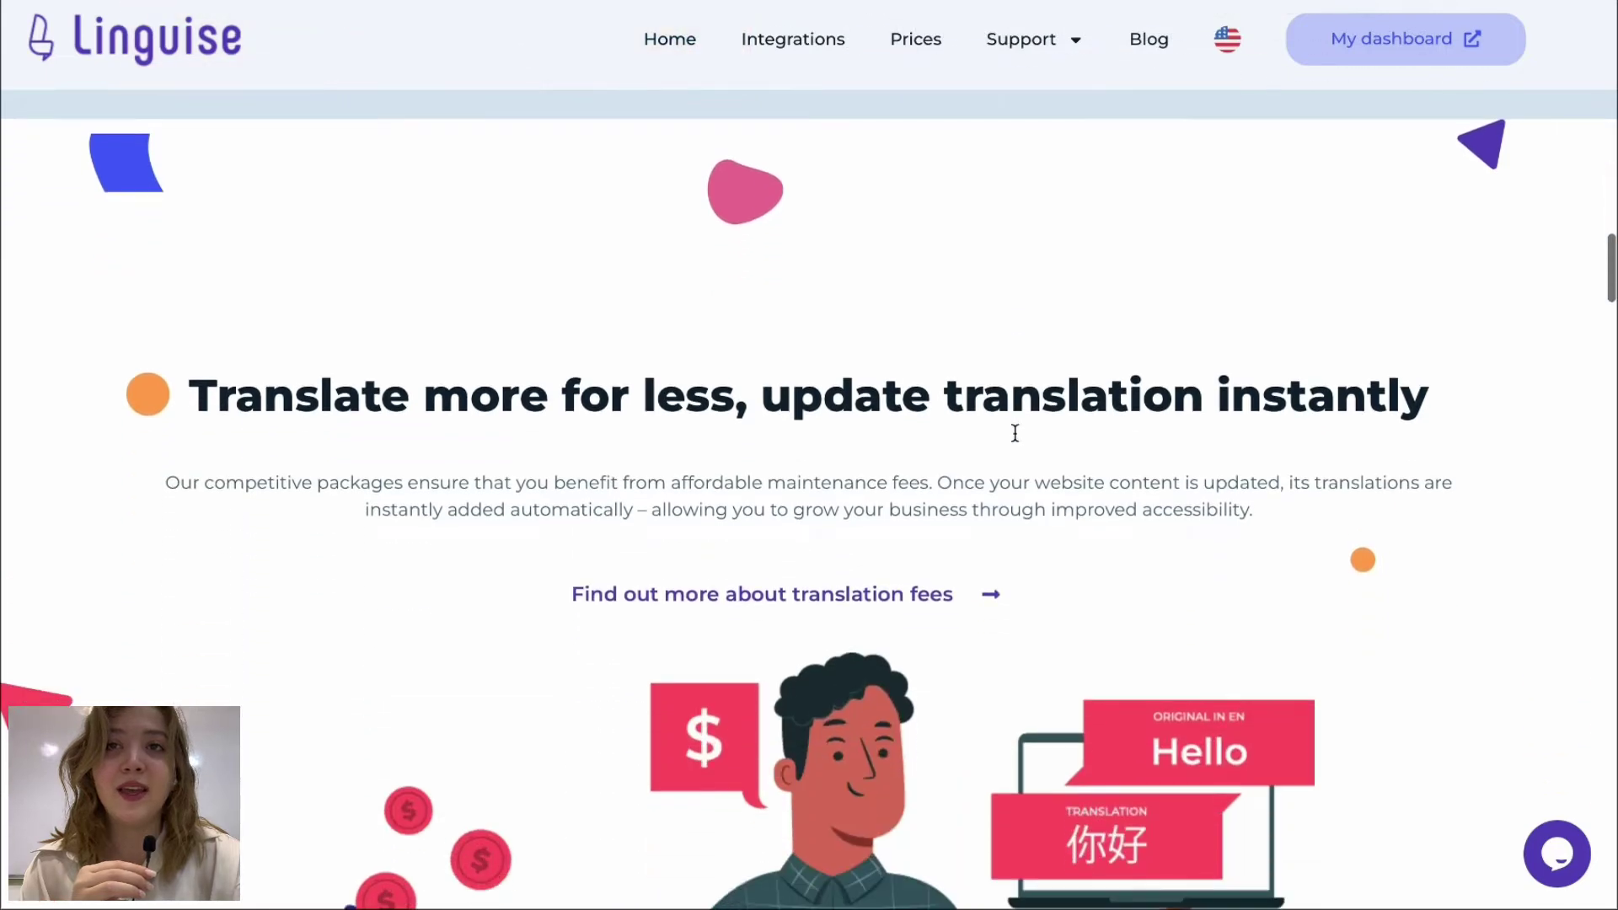
# Scroll past the dashboard, servers, free installation and Live Editor sections to the 1 764 367+ pages-ranked counter
pyautogui.scroll(-3, 1016, 432)
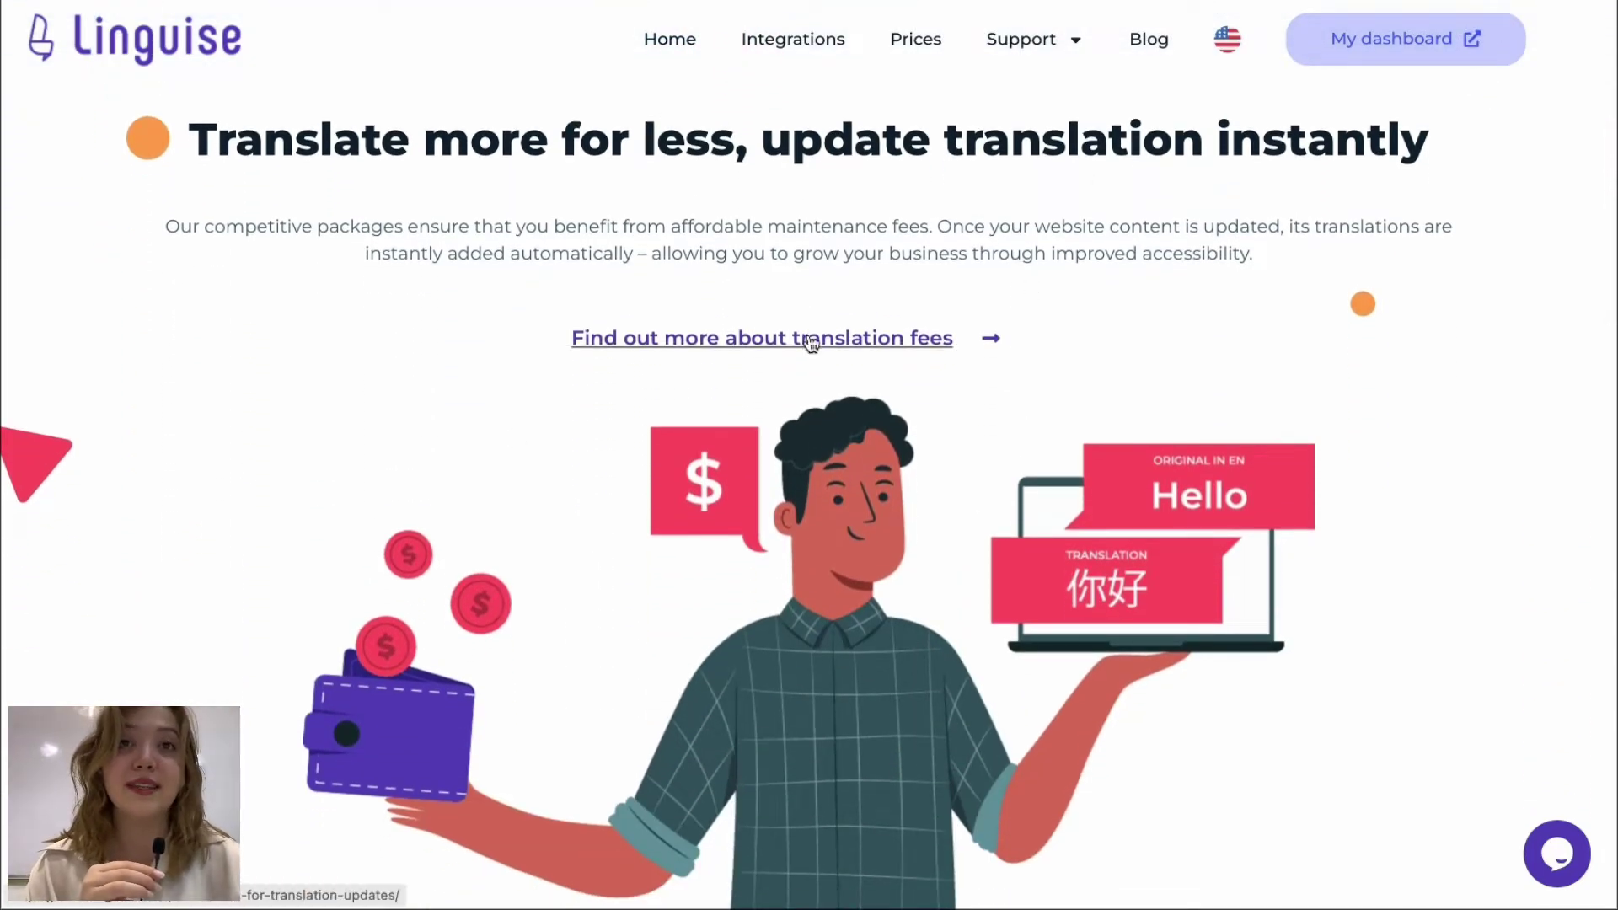
pyautogui.scroll(-12, 615, 413)
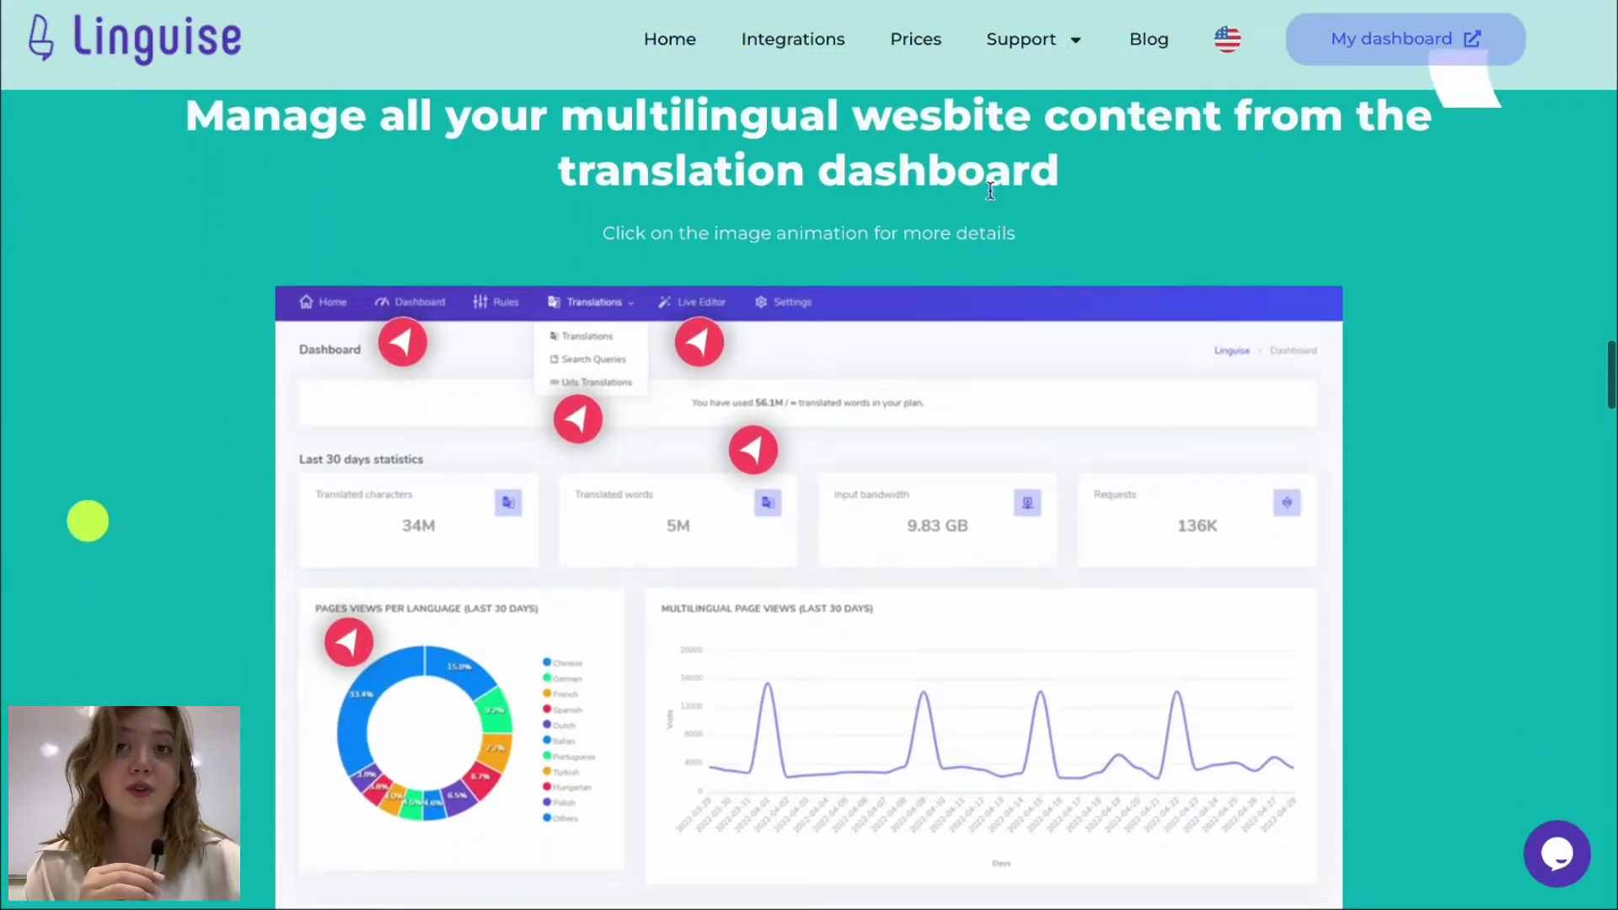
pyautogui.scroll(-2, 937, 474)
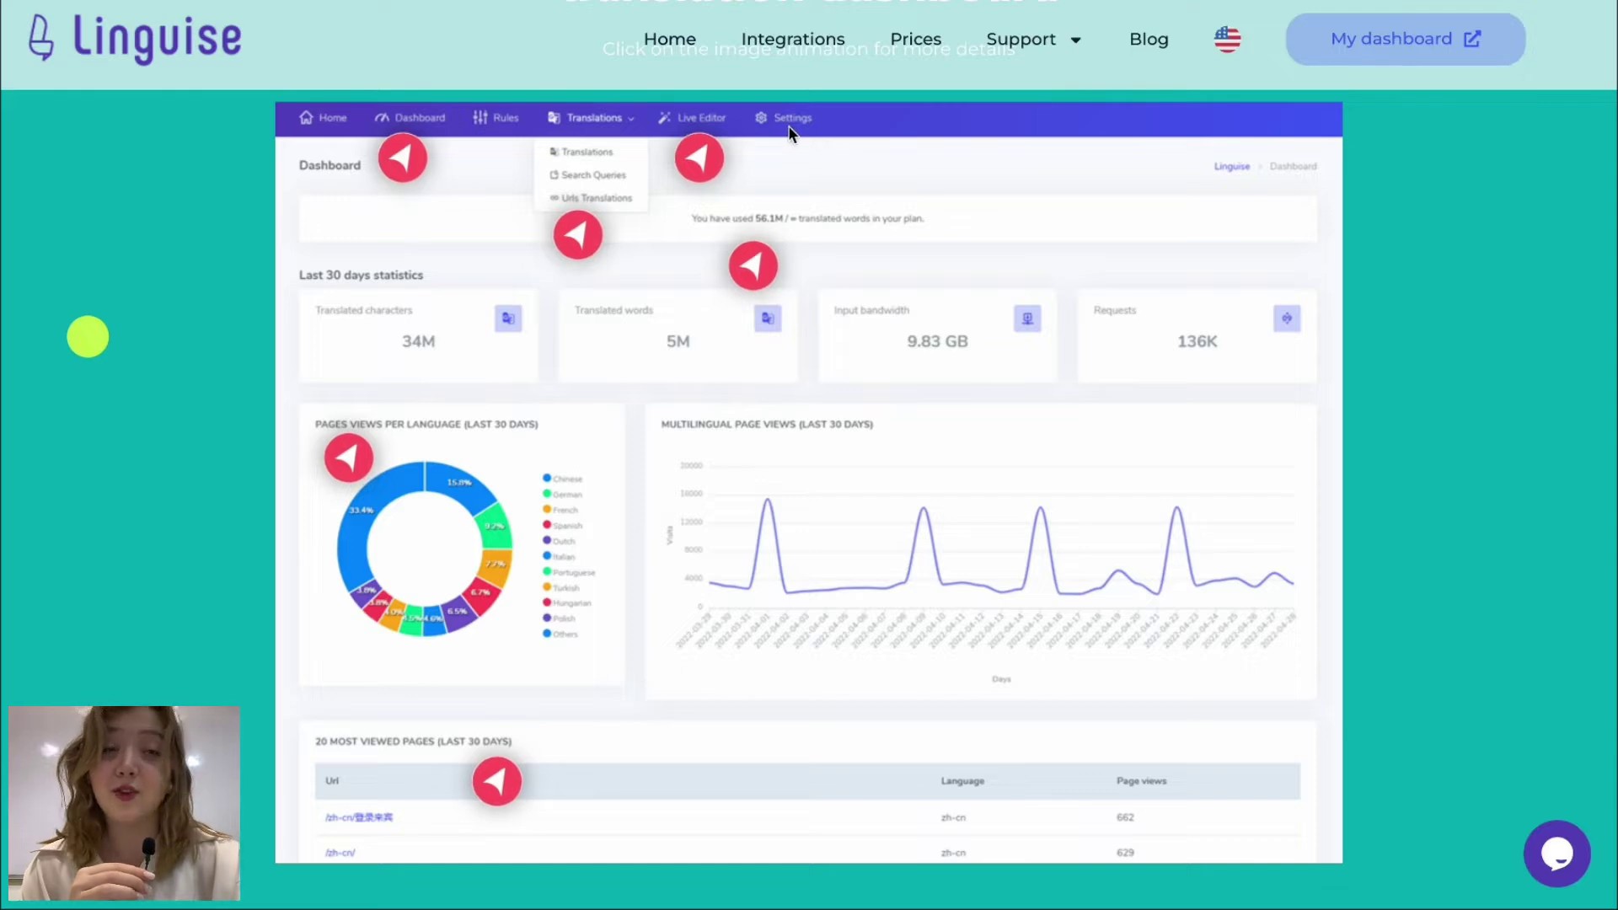
pyautogui.scroll(-8, 797, 345)
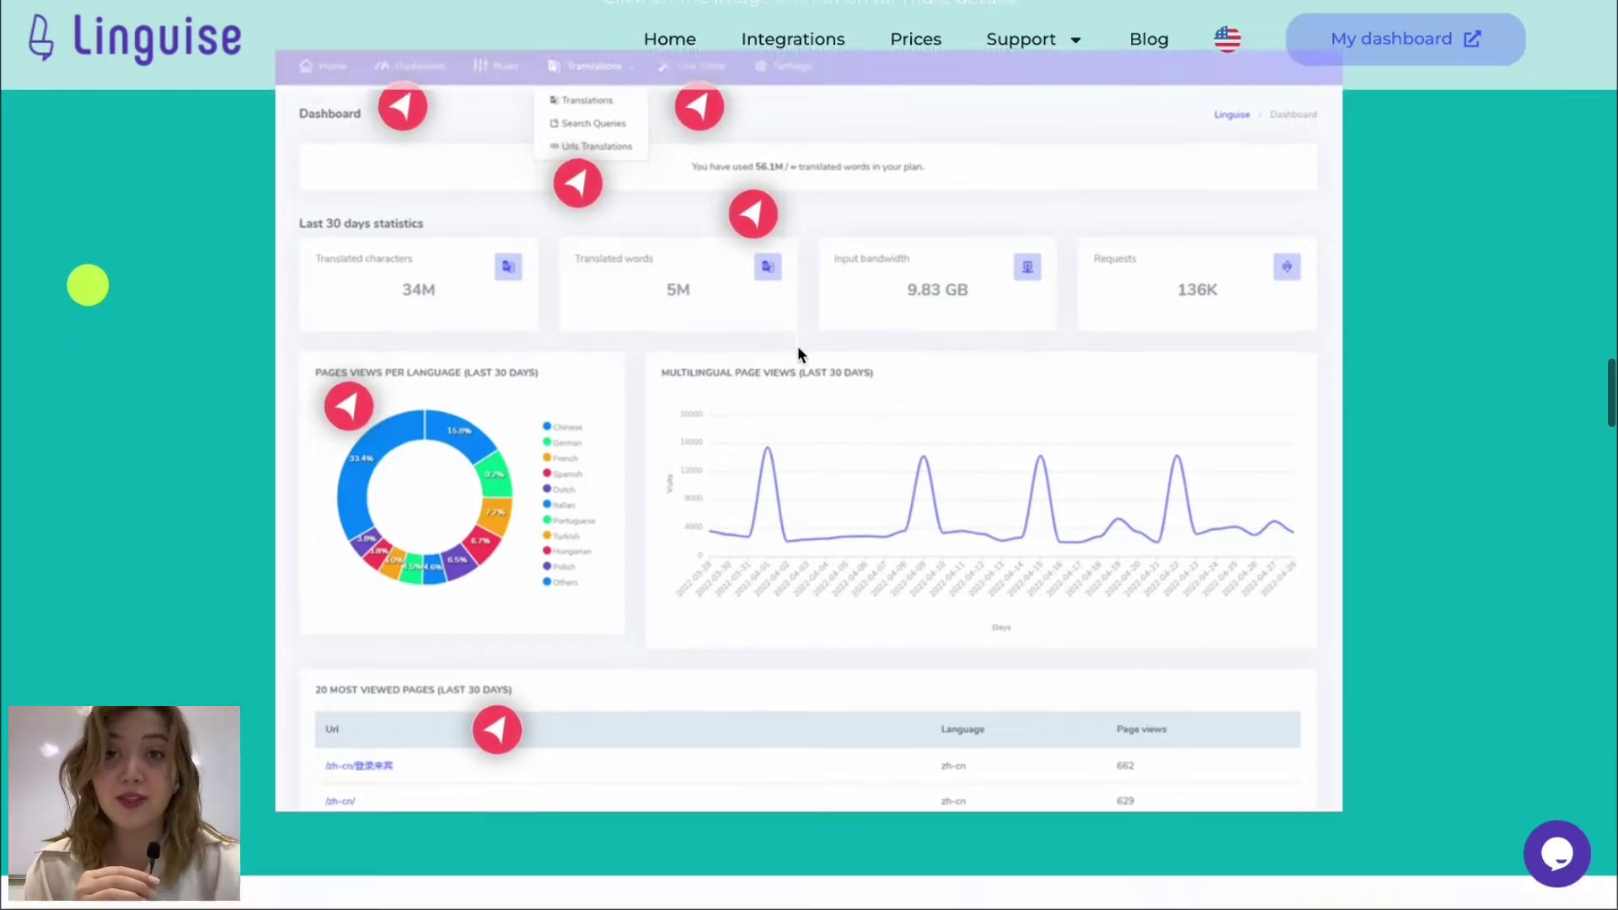
pyautogui.scroll(-4, 797, 354)
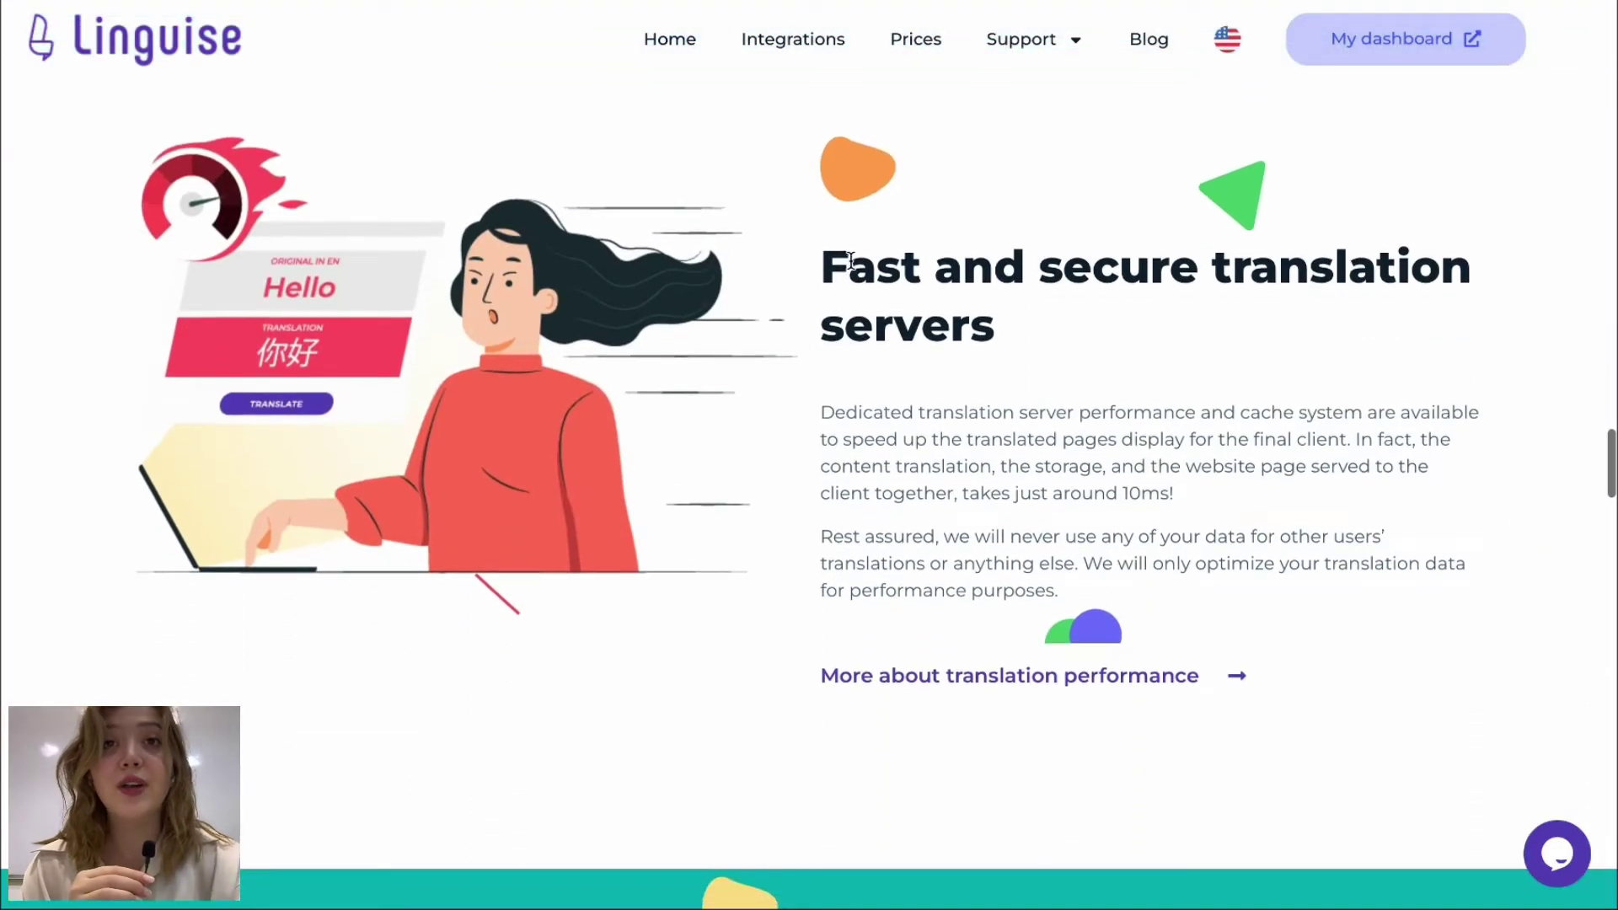
pyautogui.scroll(-9, 913, 347)
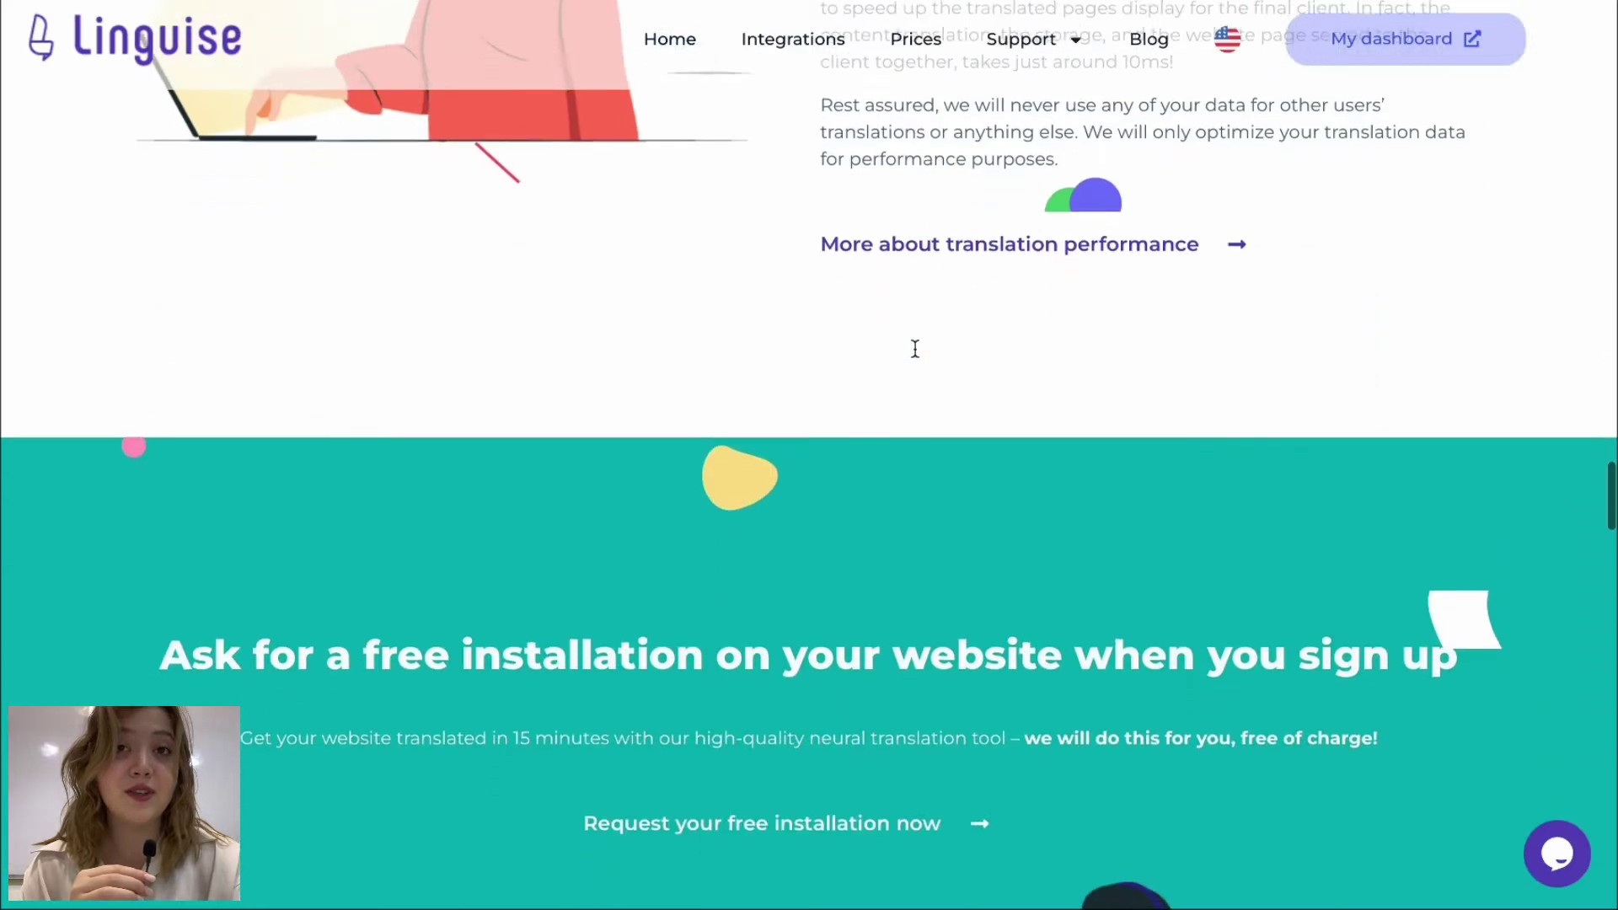
pyautogui.scroll(-2, 914, 346)
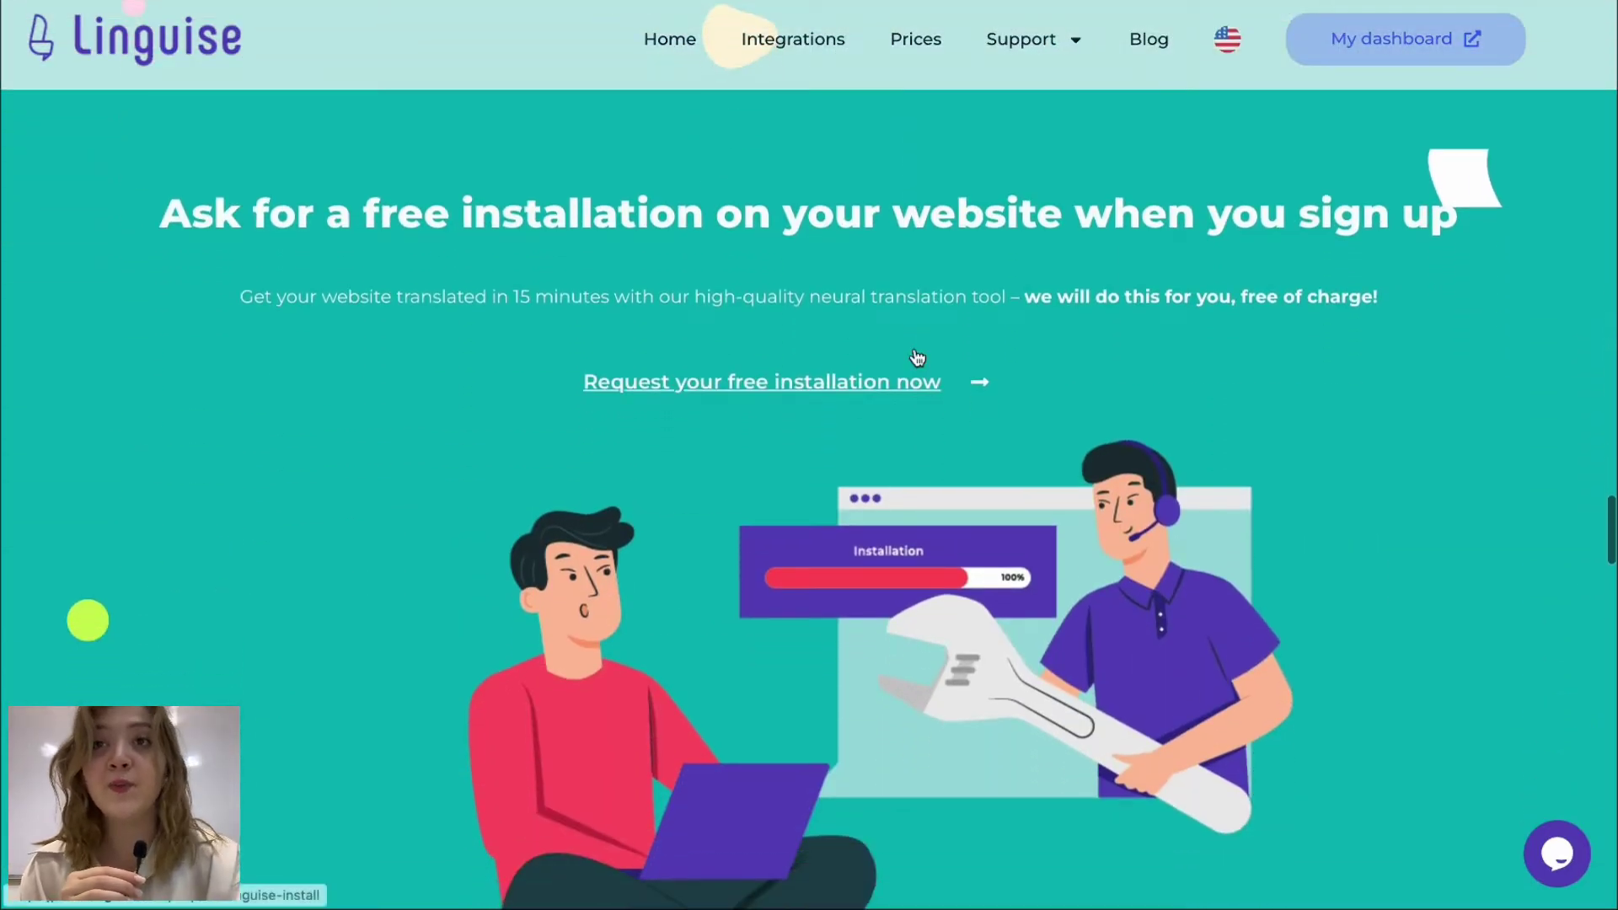
pyautogui.scroll(-6, 624, 636)
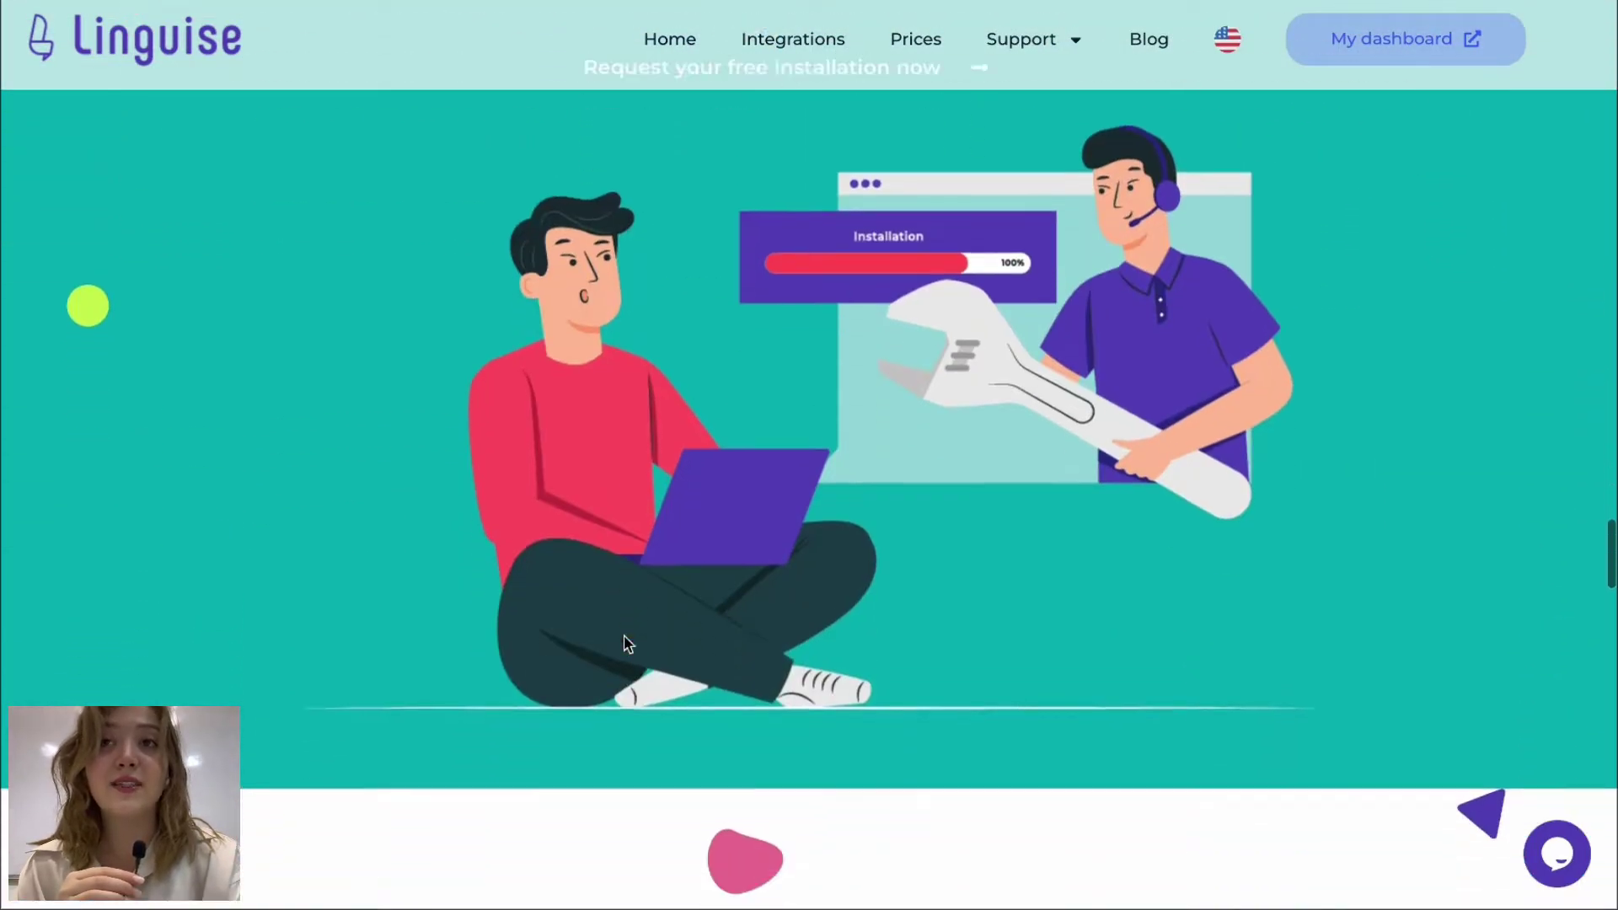
pyautogui.scroll(-15, 624, 638)
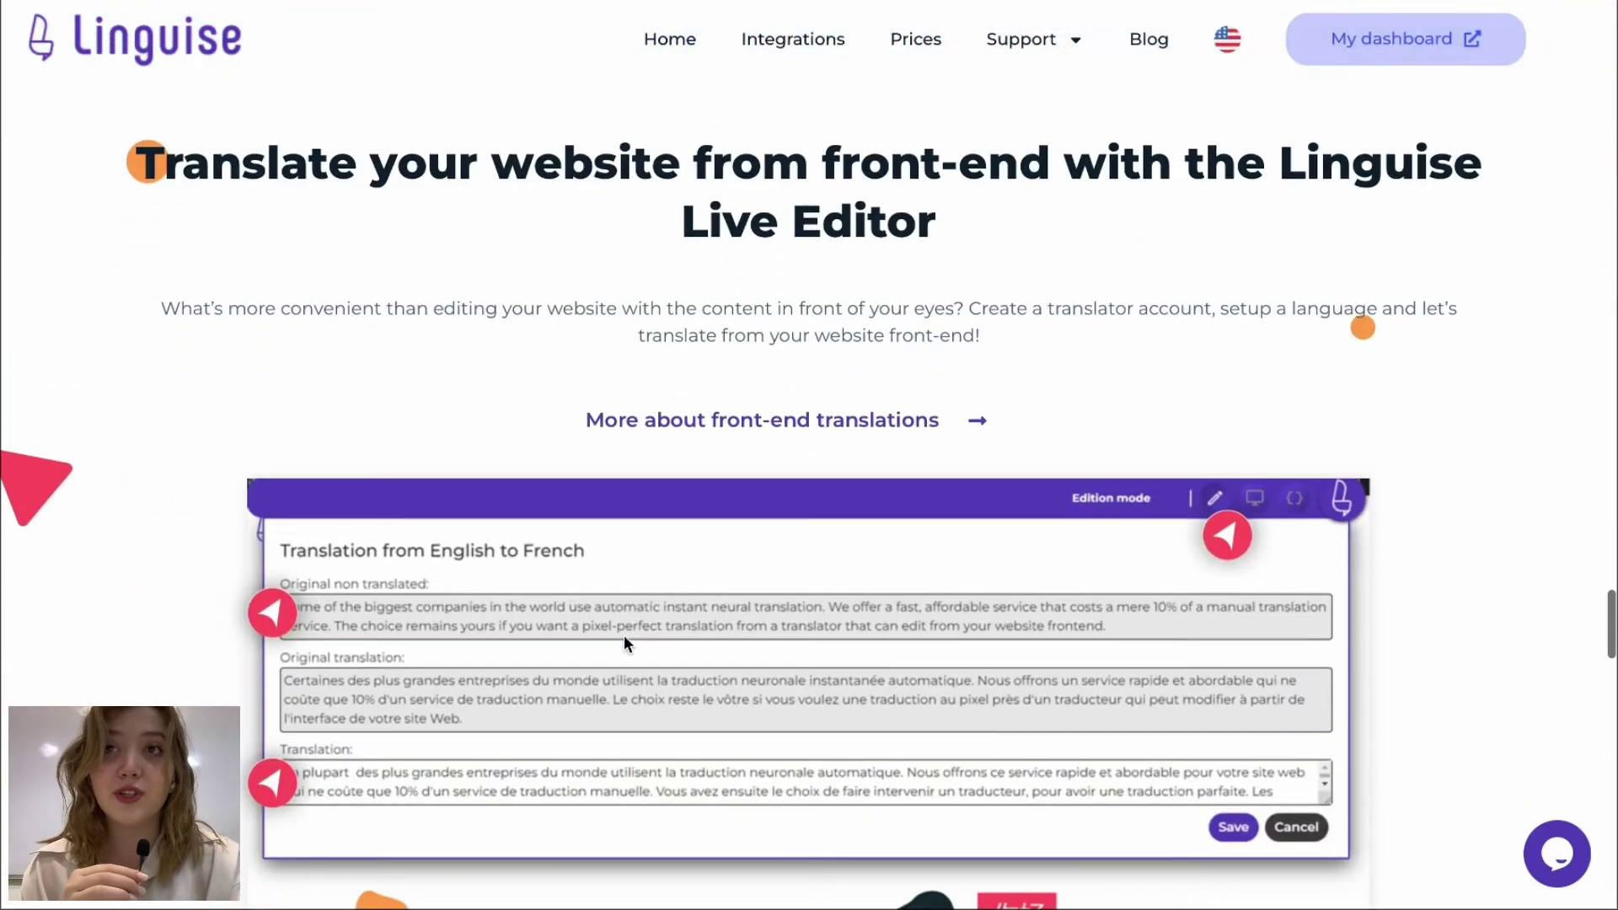
pyautogui.scroll(-9, 624, 638)
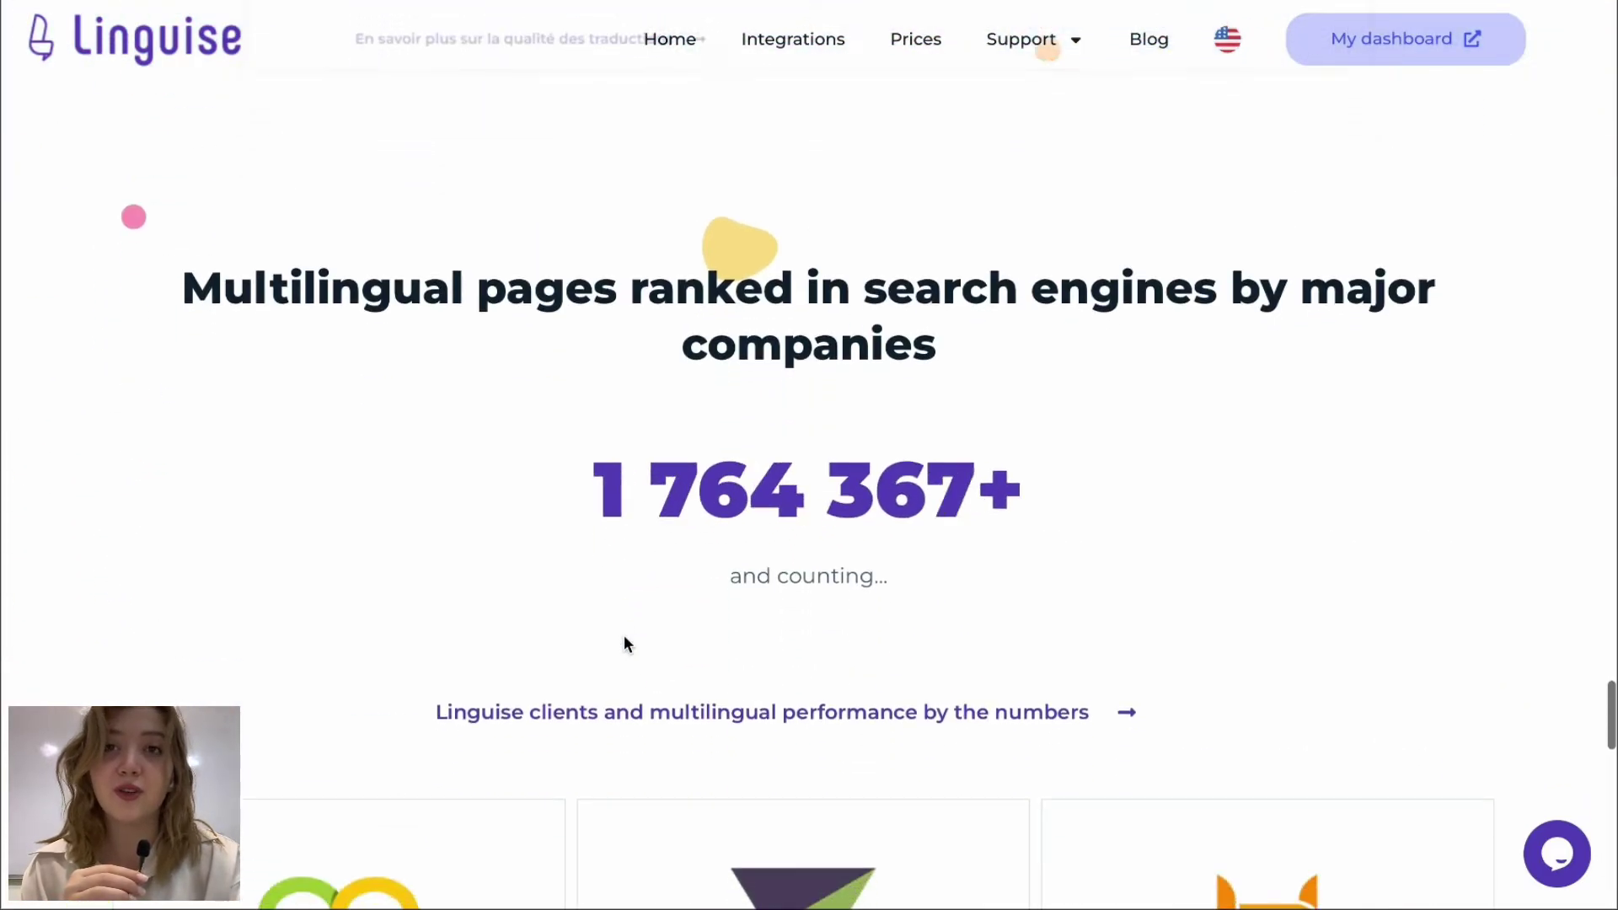
# Advance the customer testimonials carousel six cards, then continue down to the Legal, Support and Product footer
pyautogui.scroll(-1, 623, 642)
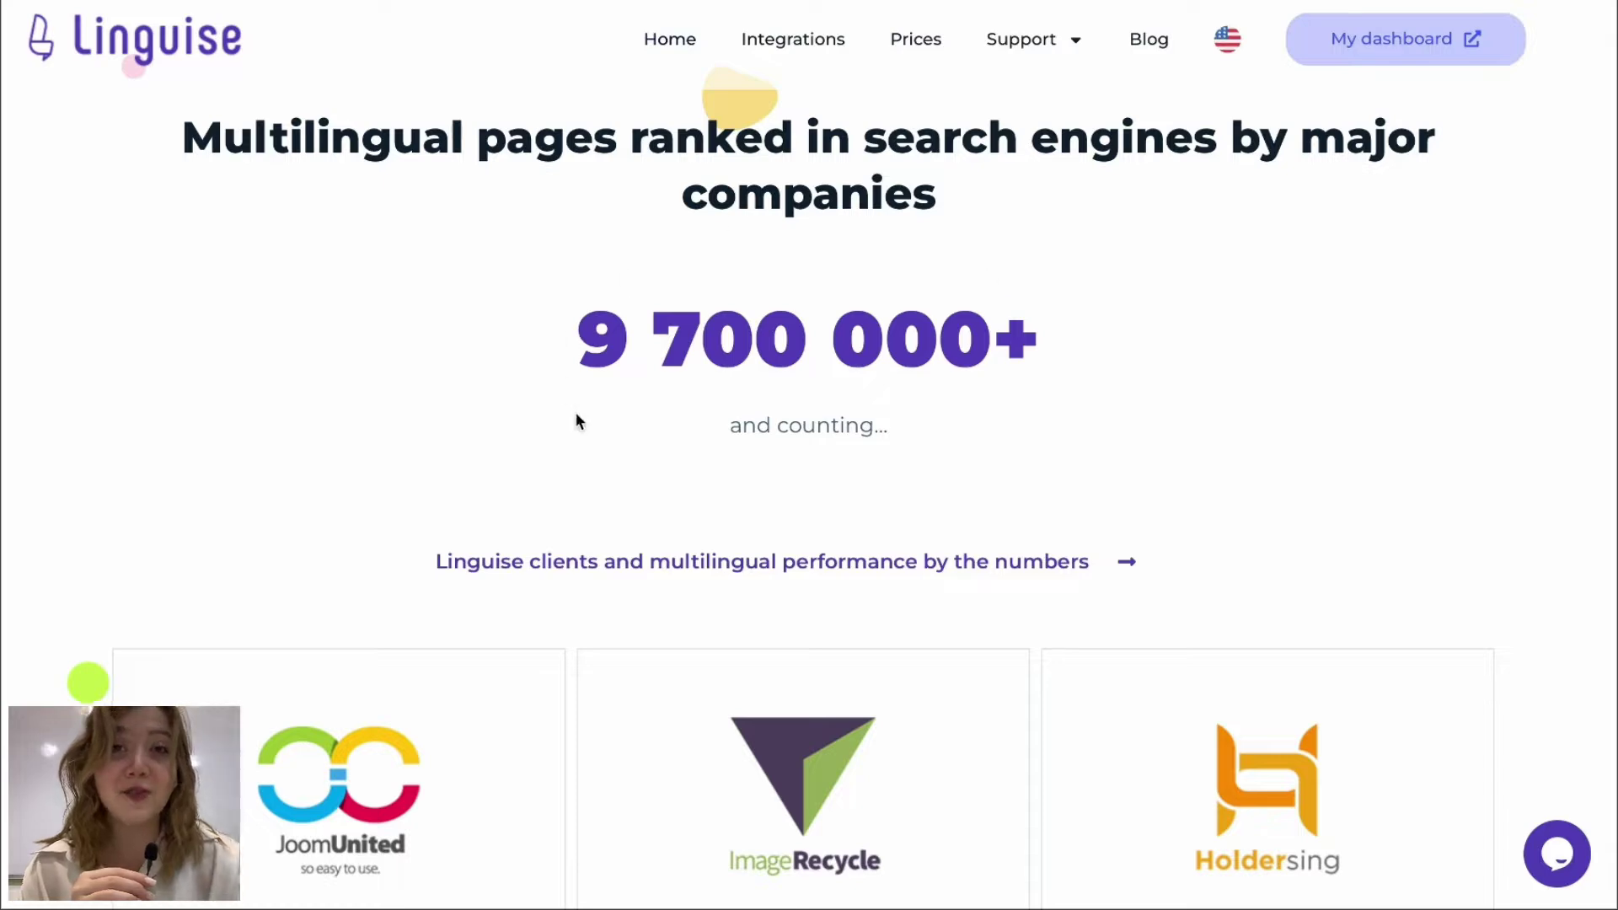
pyautogui.scroll(-10, 576, 416)
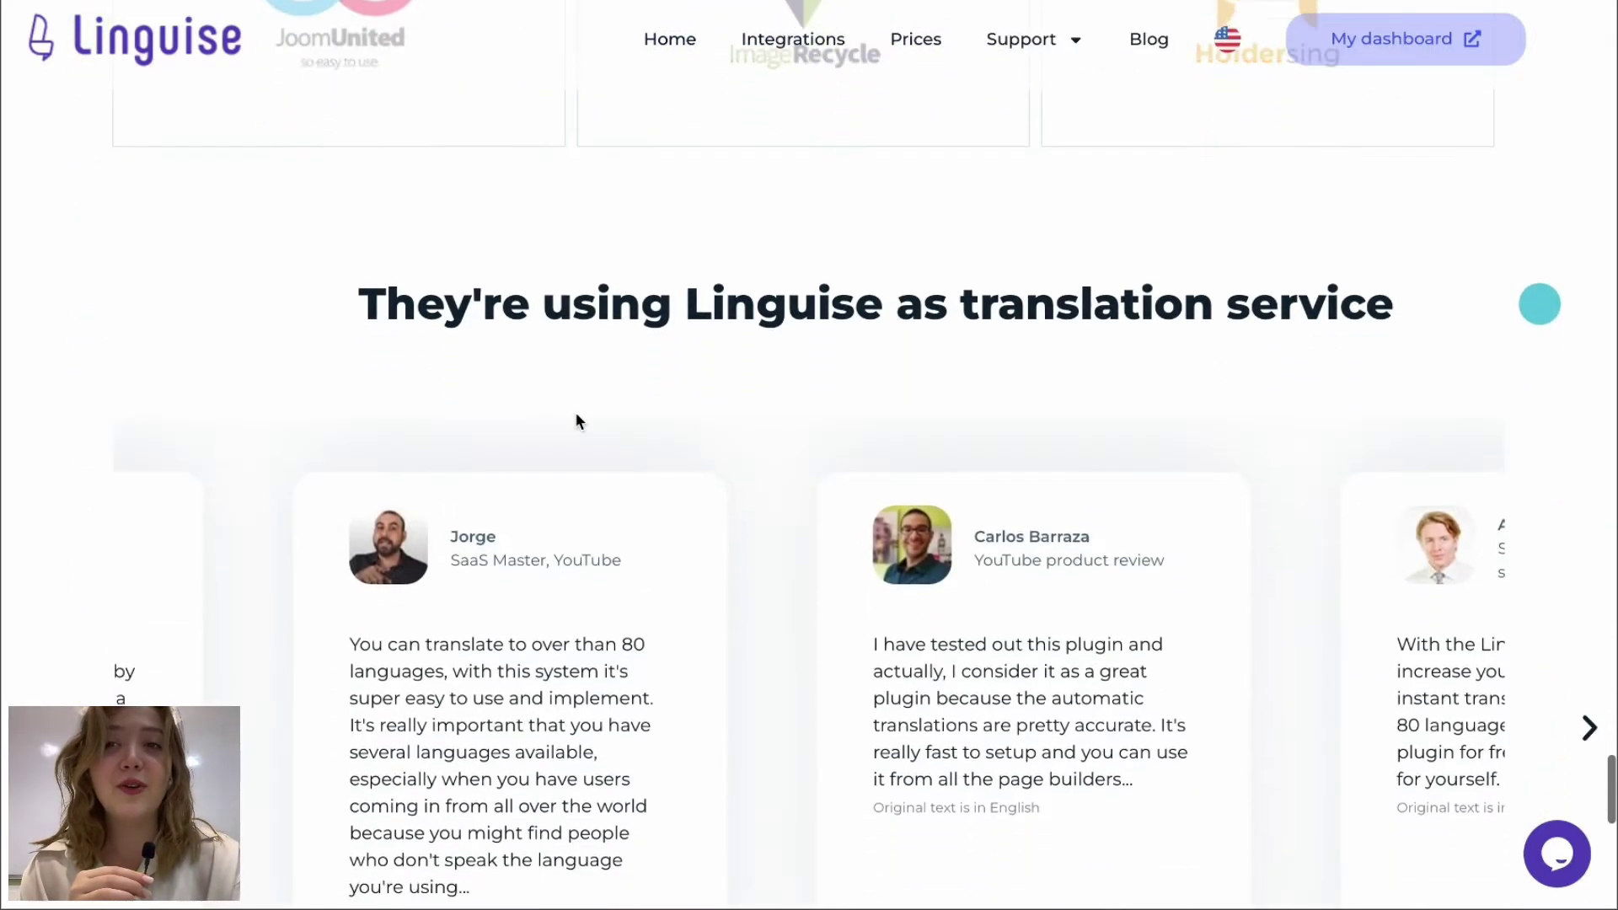
pyautogui.click(1587, 601)
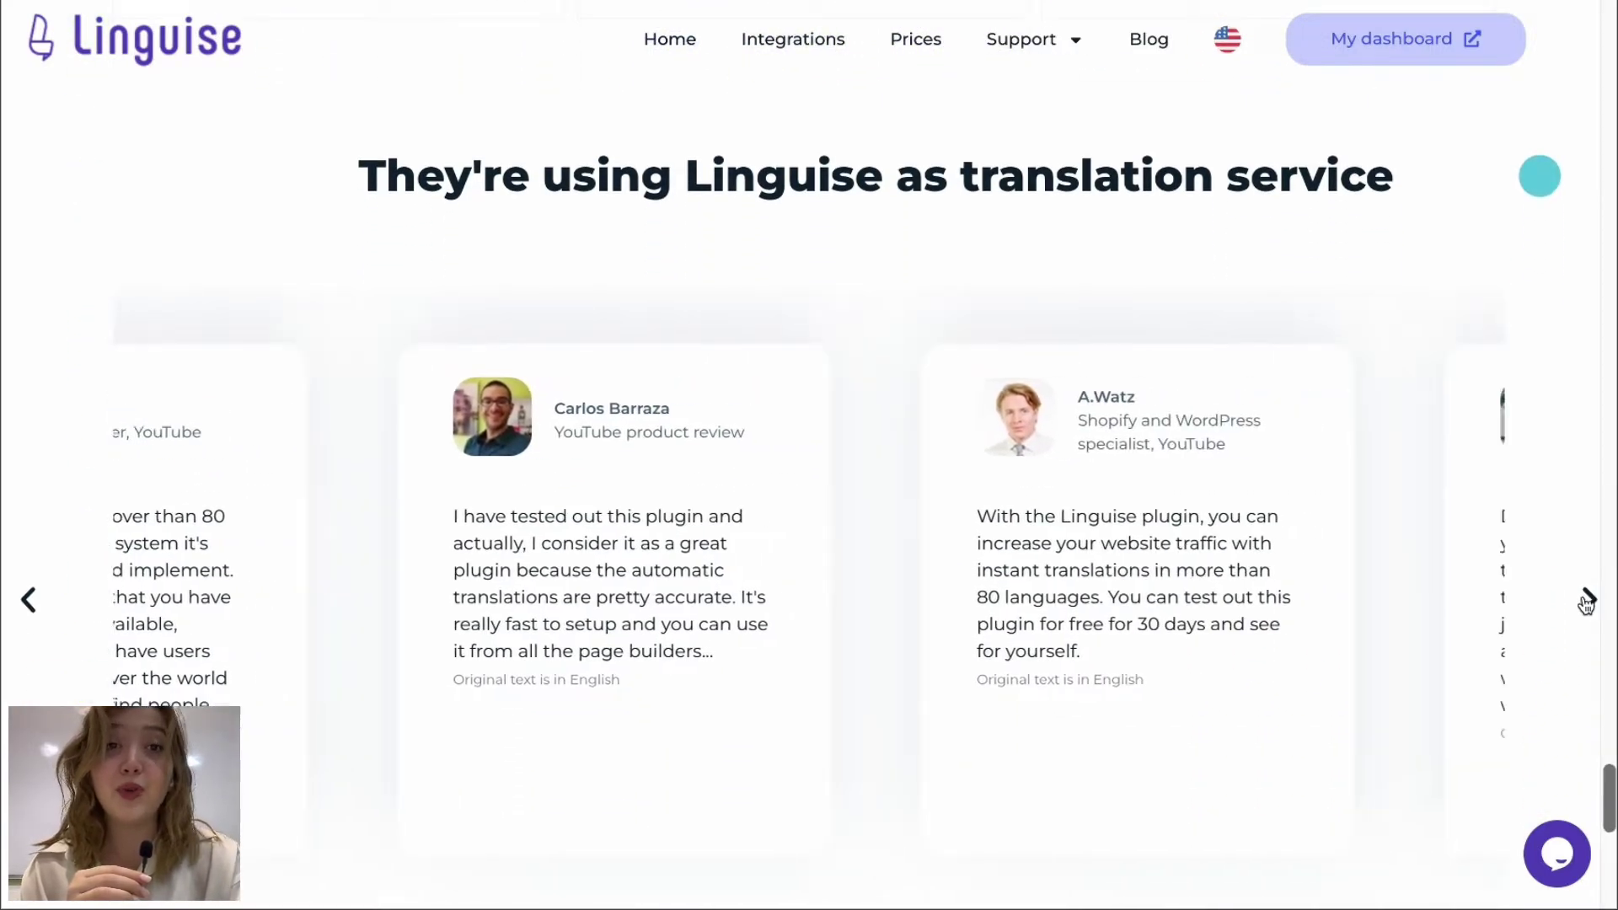
pyautogui.click(1587, 601)
pyautogui.click(1587, 602)
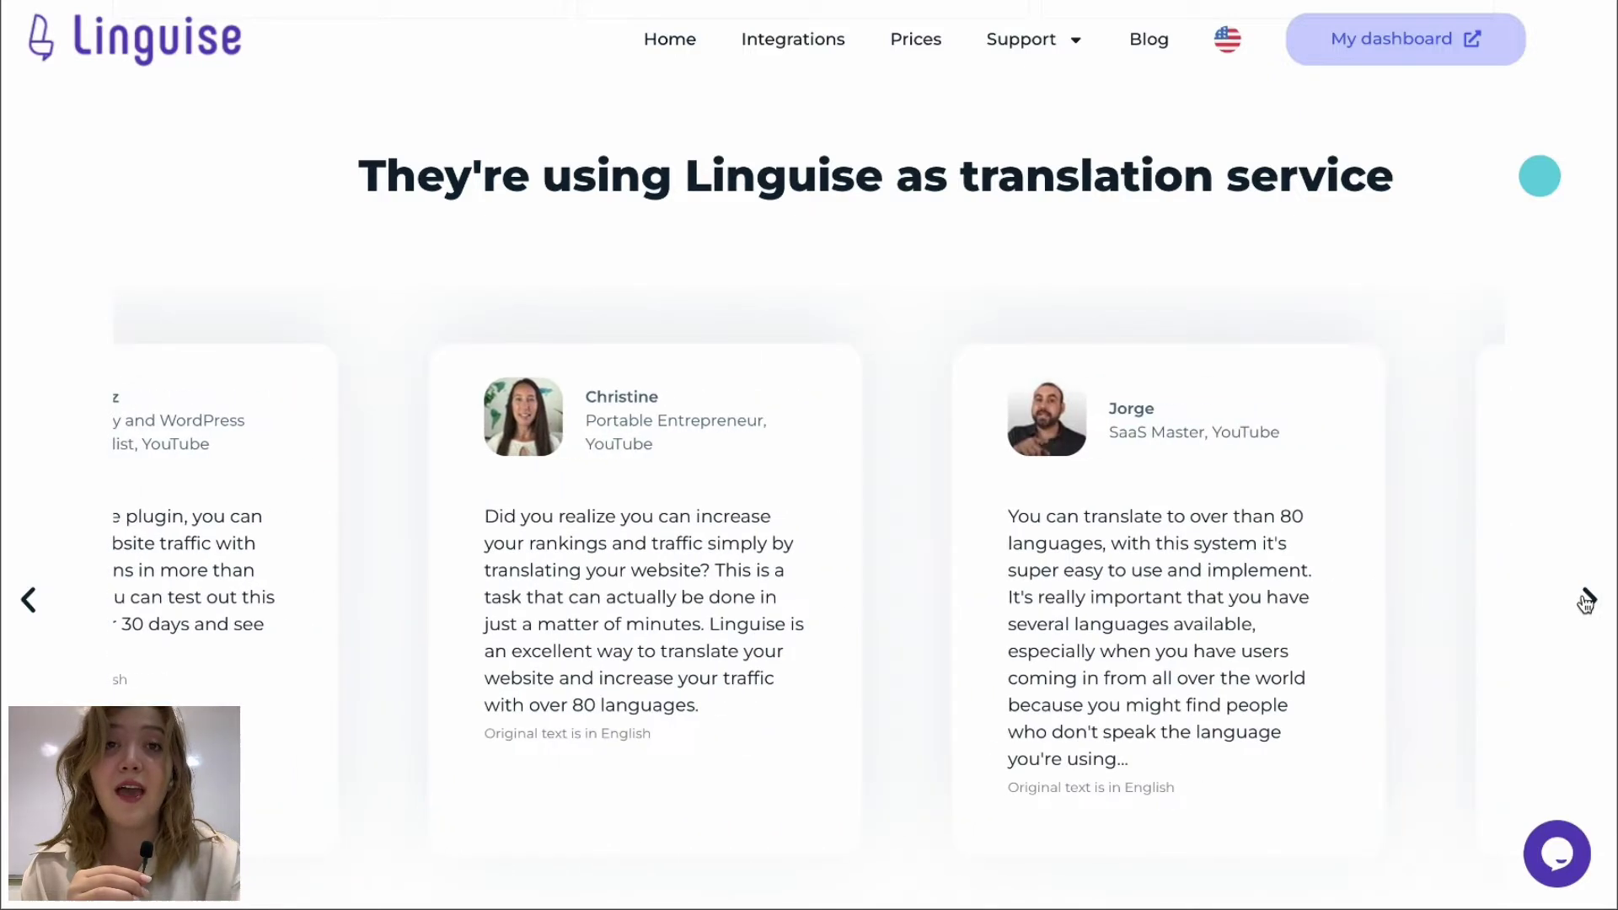
pyautogui.click(1586, 602)
pyautogui.click(1587, 602)
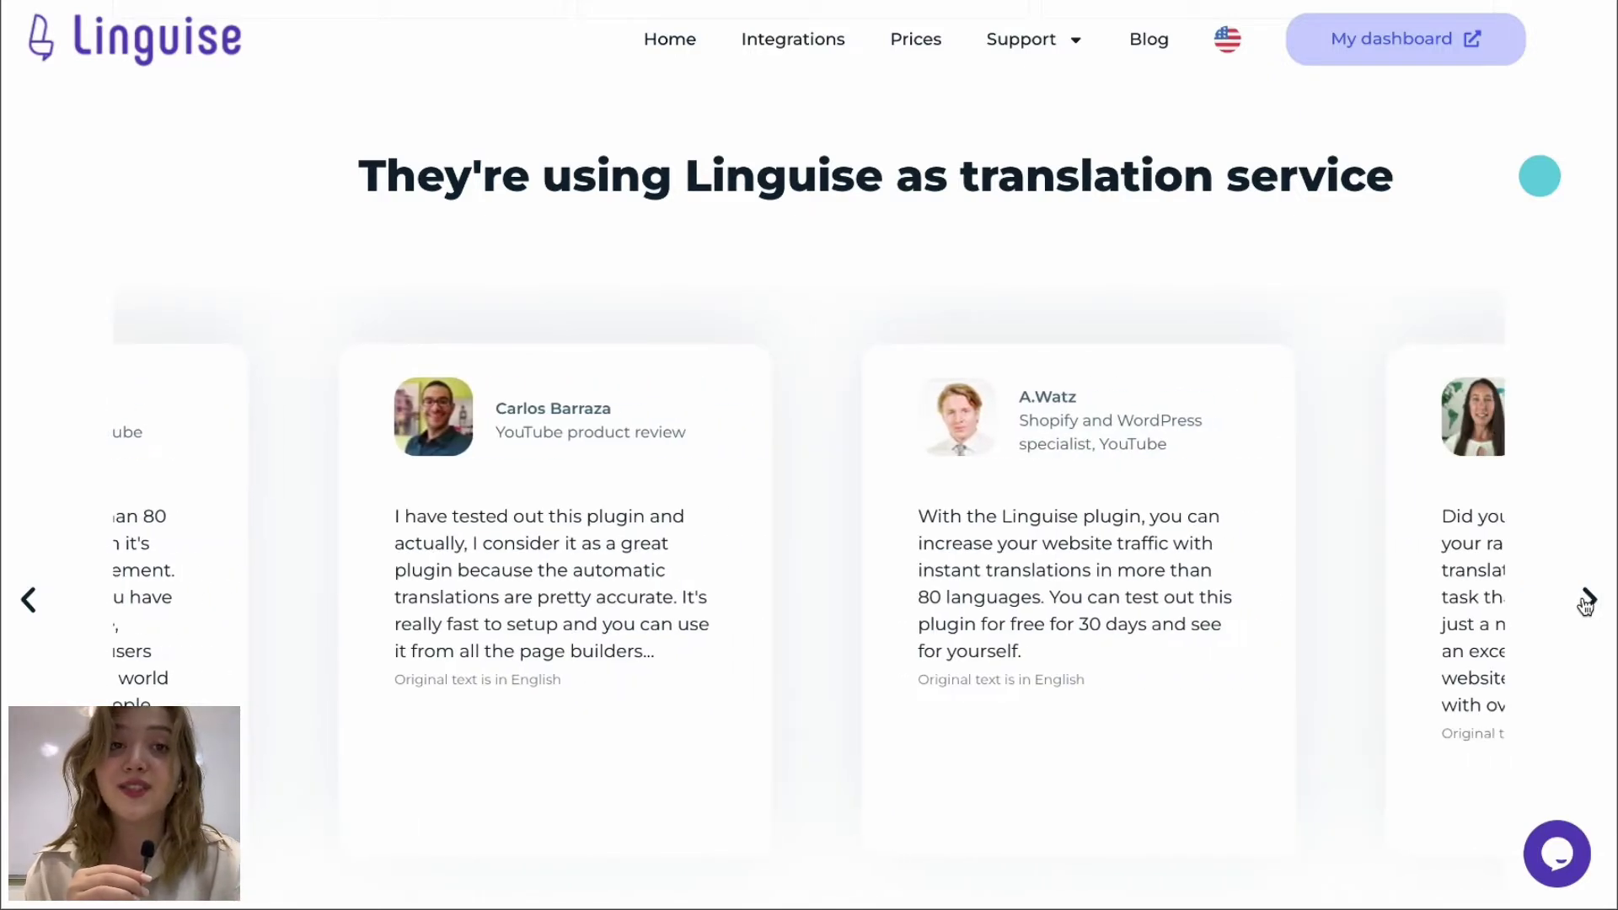
pyautogui.click(1587, 601)
pyautogui.scroll(-9, 1121, 712)
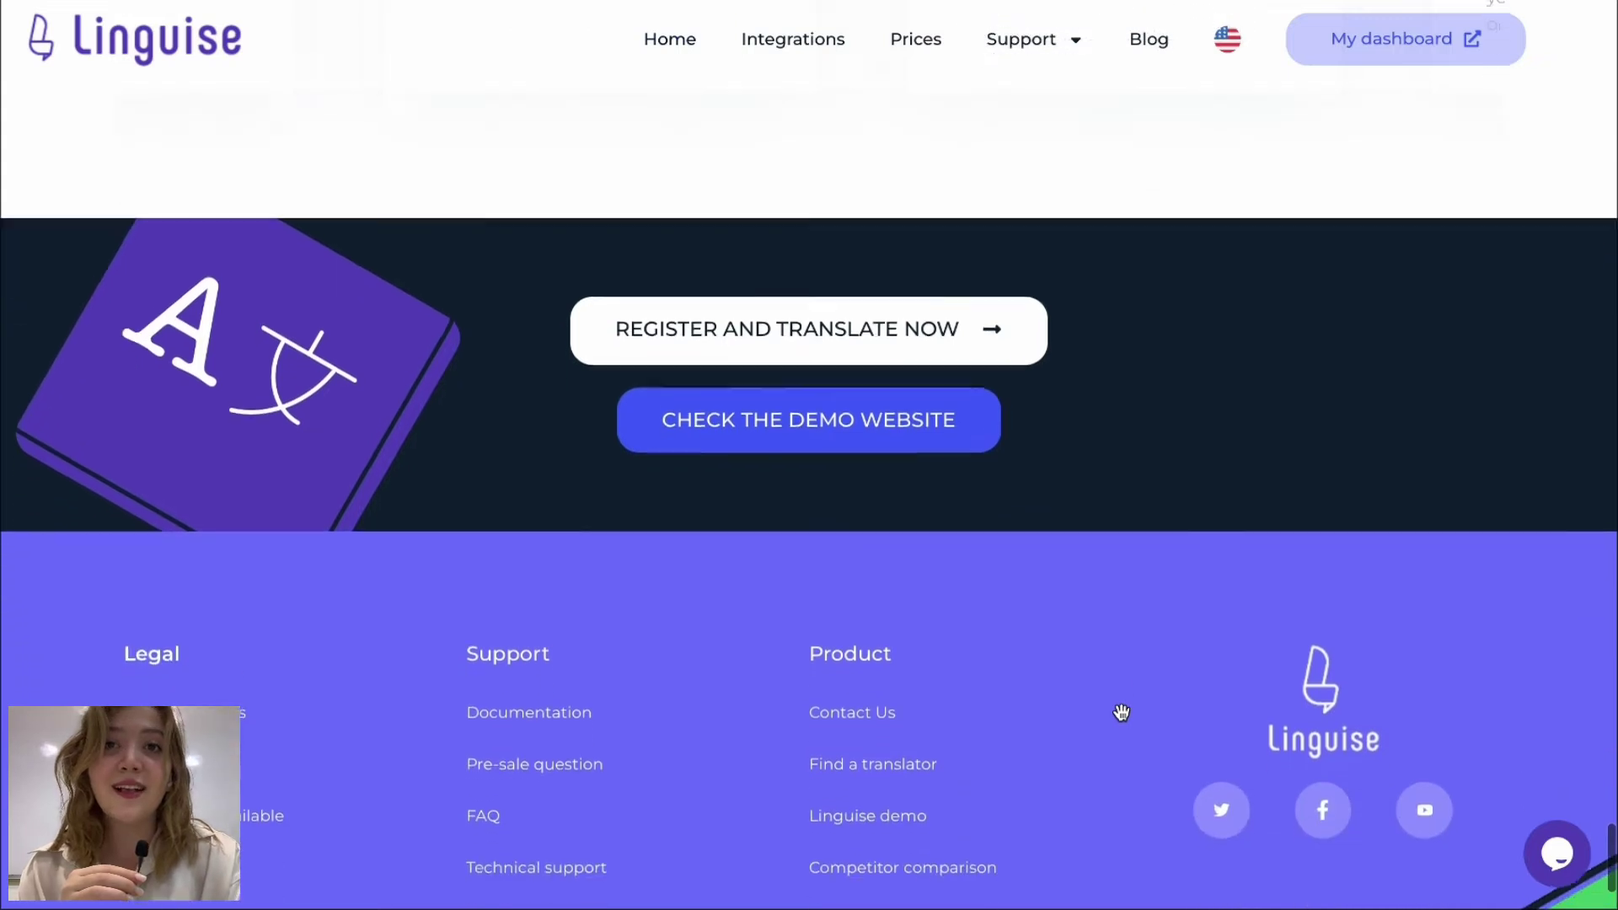
pyautogui.scroll(-3, 1121, 712)
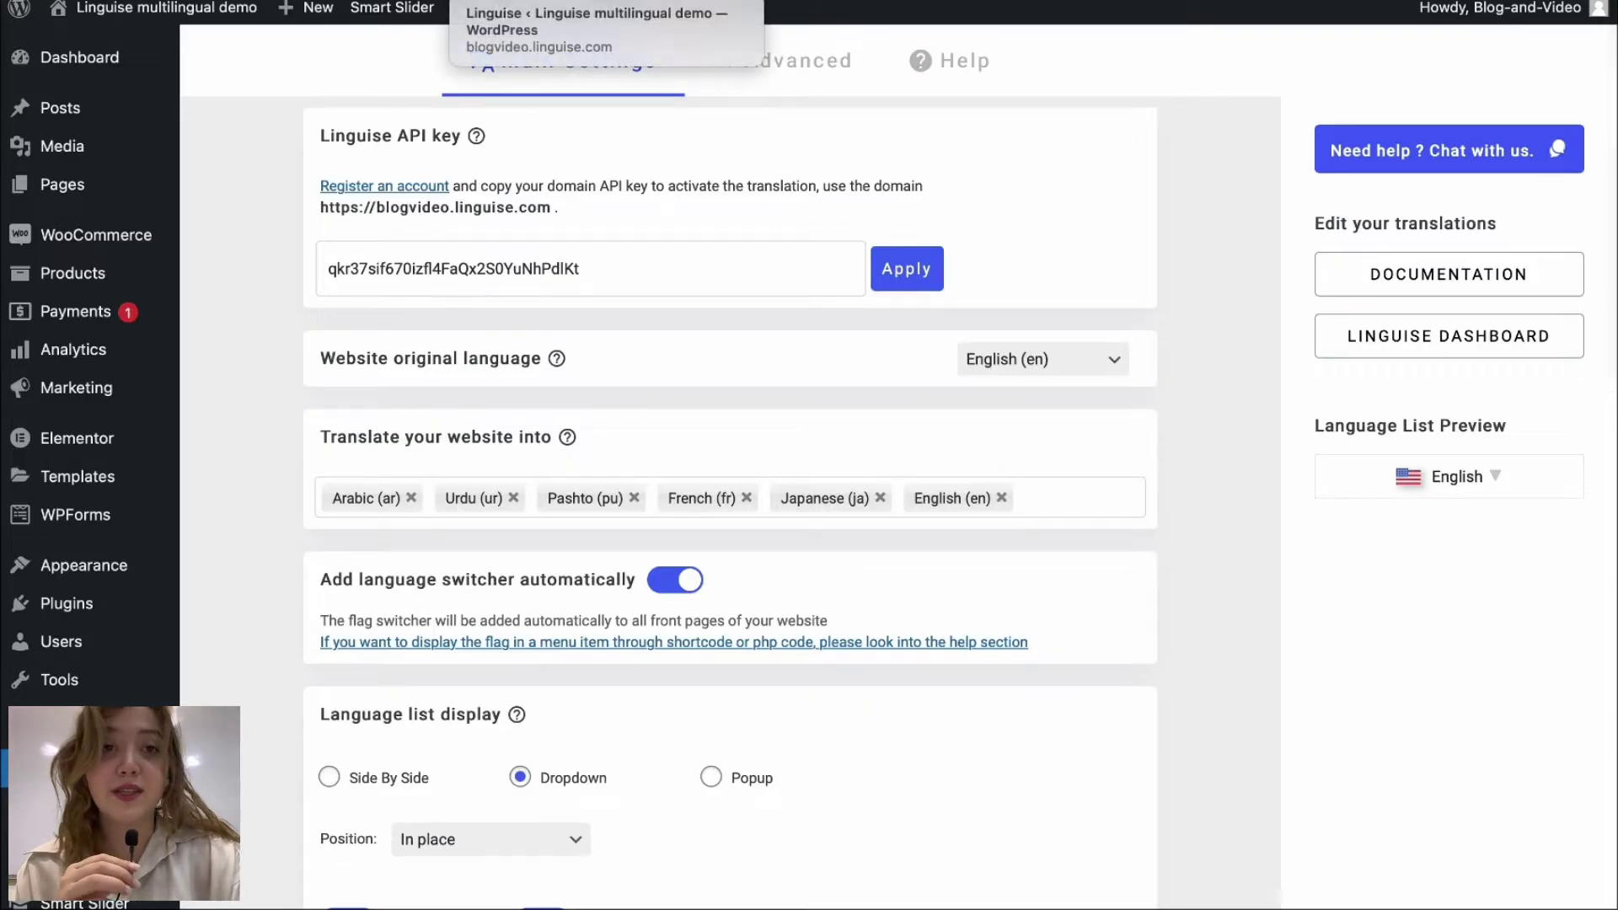
# Apply the domain API key to save the Linguise settings
pyautogui.moveTo(340, 152)
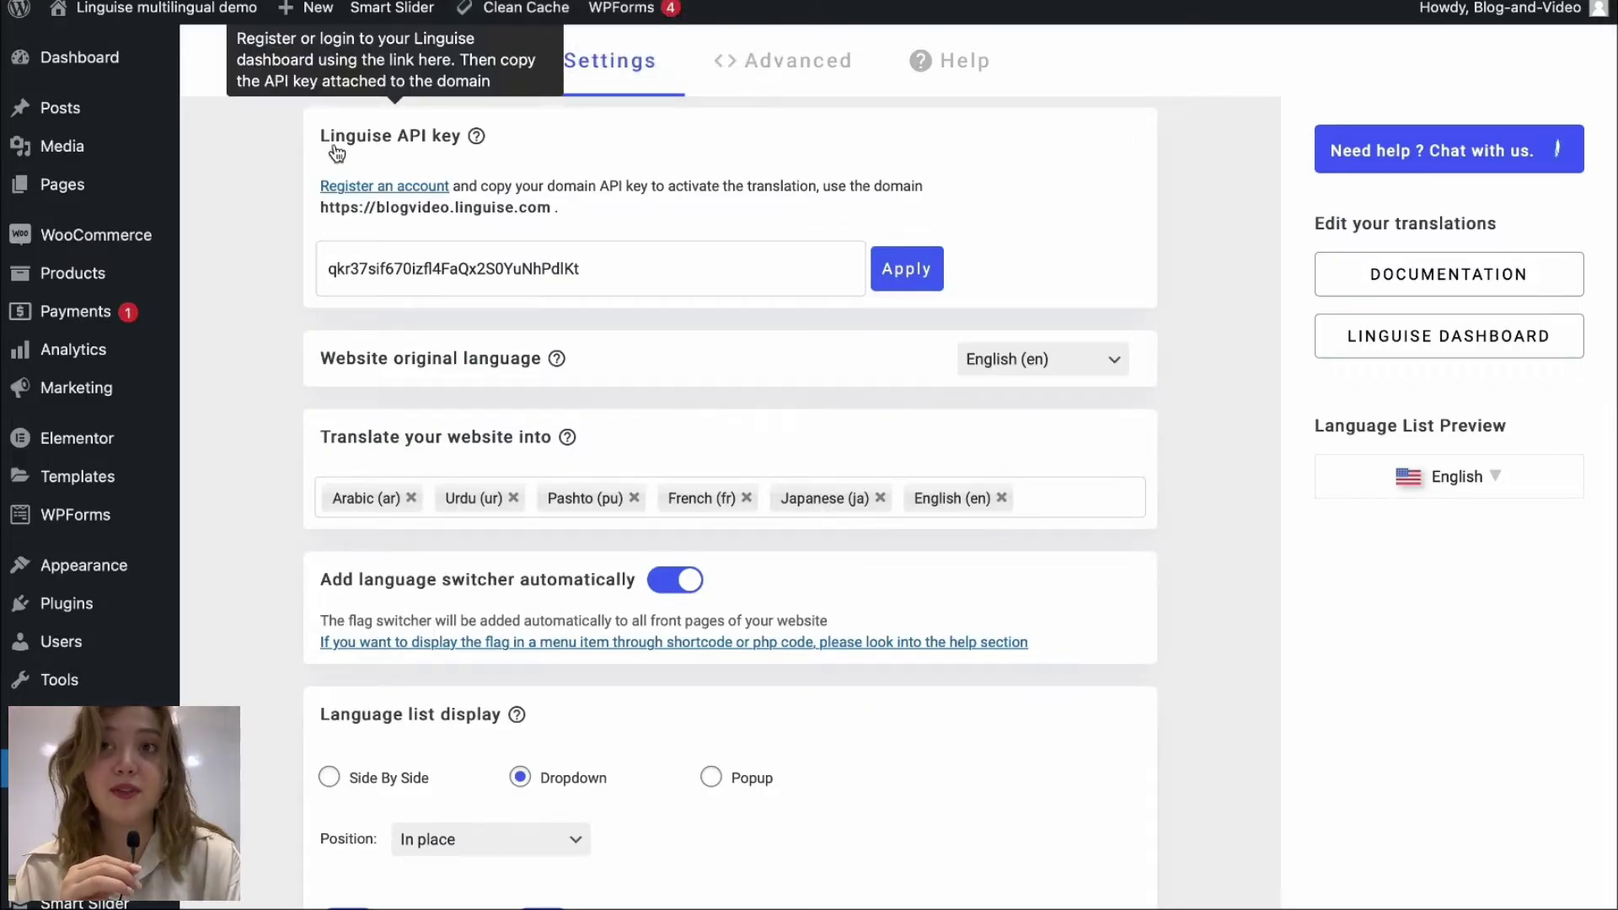
pyautogui.scroll(-1, 341, 169)
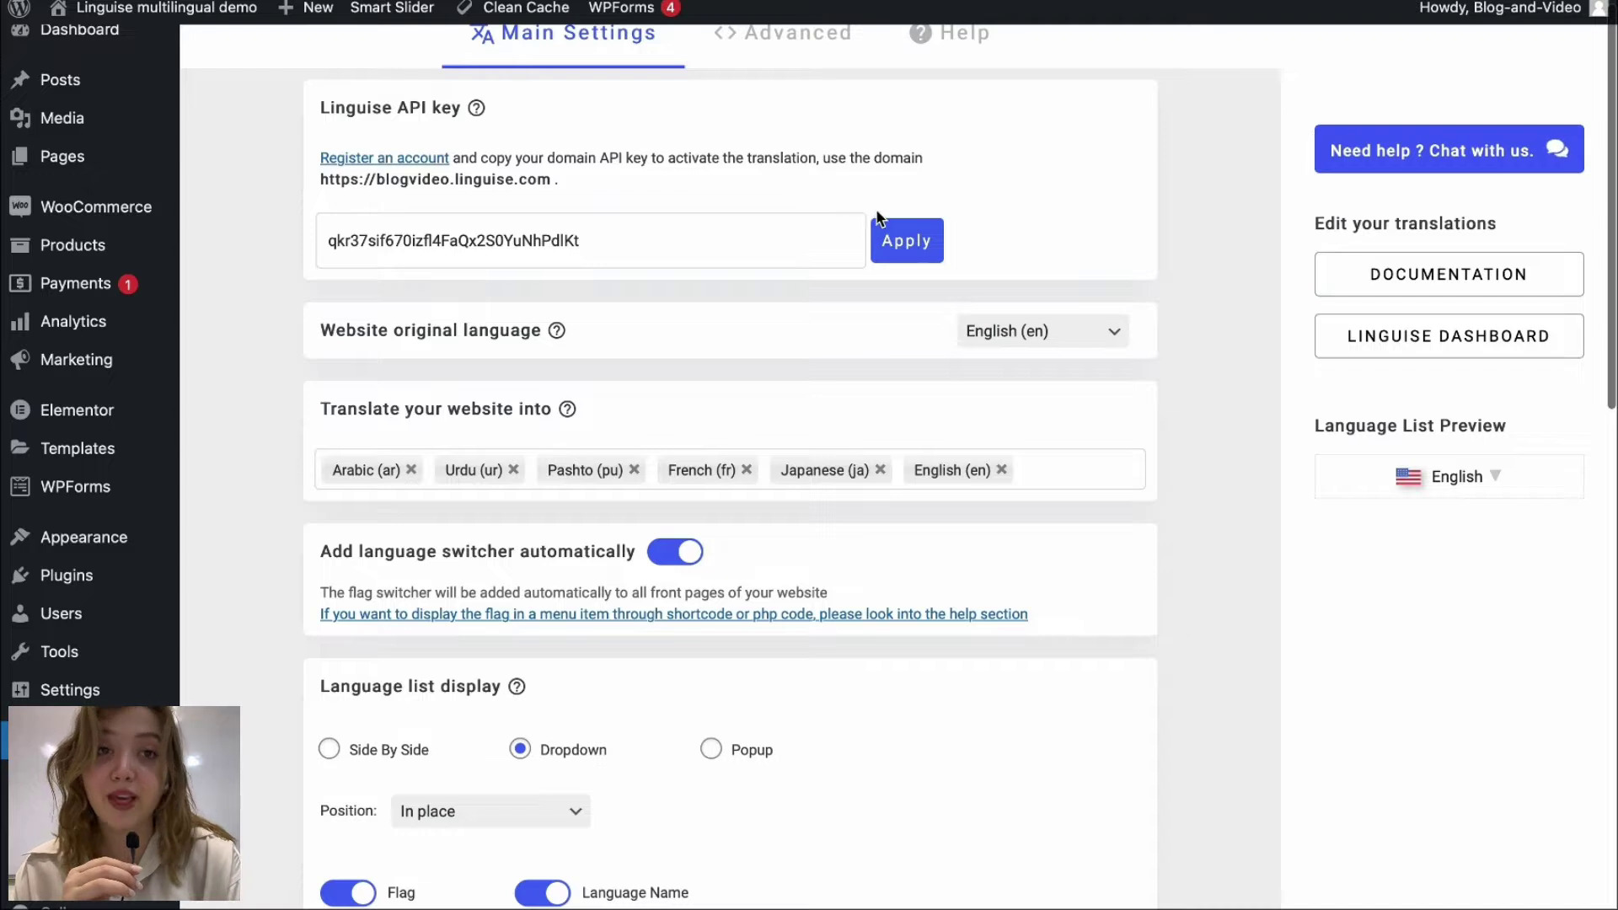
pyautogui.click(916, 244)
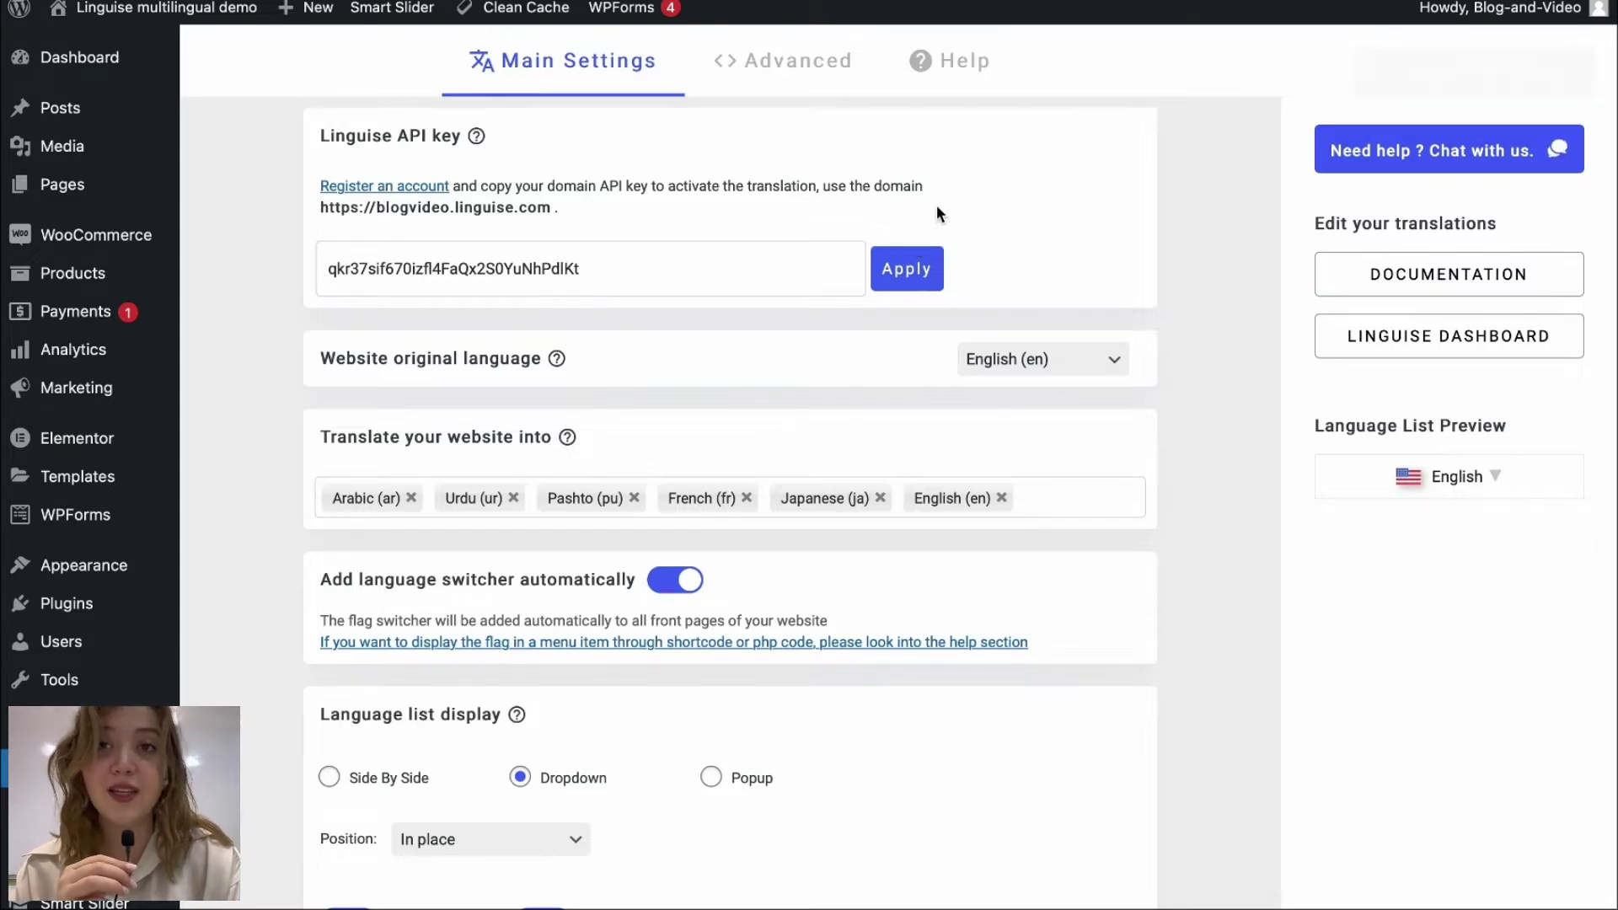
# Keep English (en) as the website's original language
pyautogui.scroll(-1, 933, 238)
pyautogui.click(1013, 301)
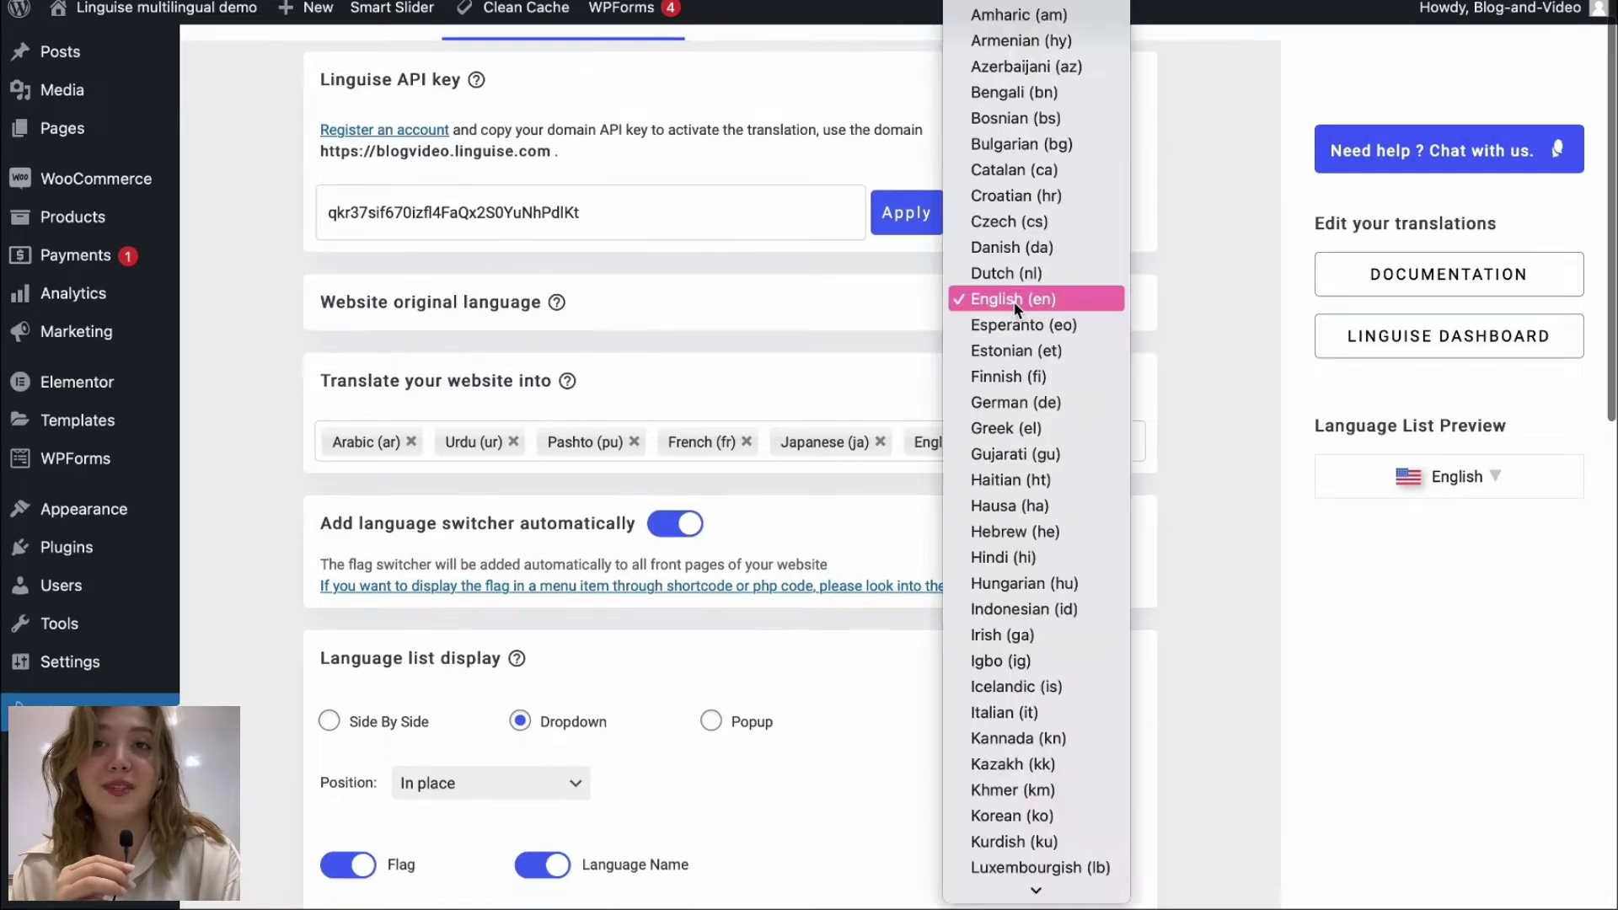
pyautogui.click(1013, 301)
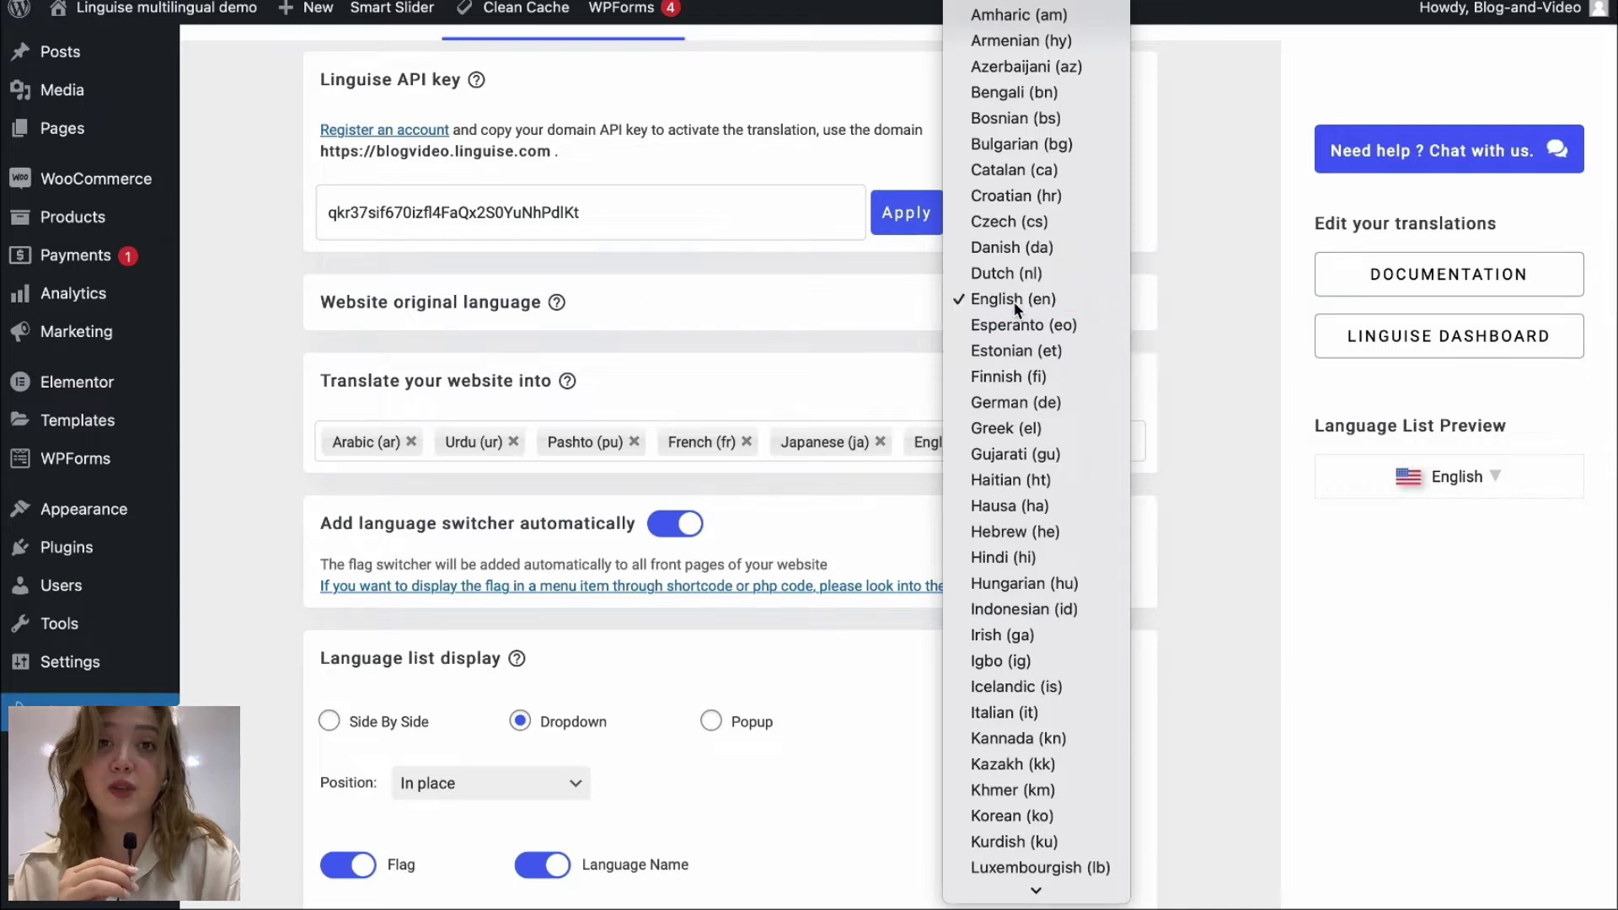
# Review the note on adding the switcher everywhere, leaving the automatic language switcher on
pyautogui.scroll(-2, 674, 298)
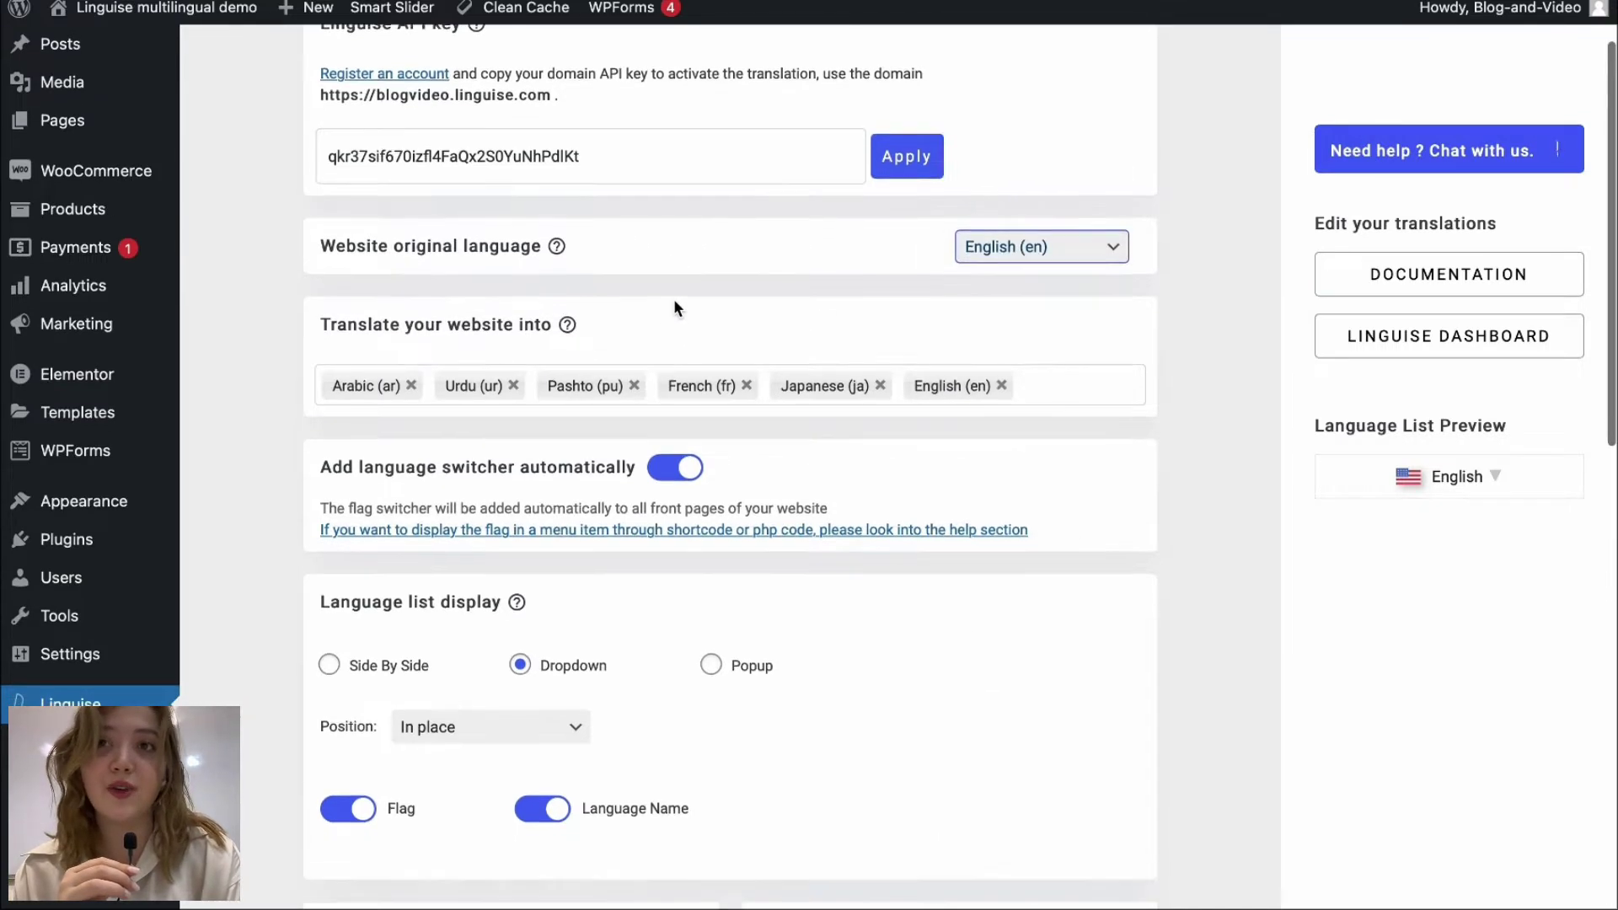
pyautogui.moveTo(496, 304)
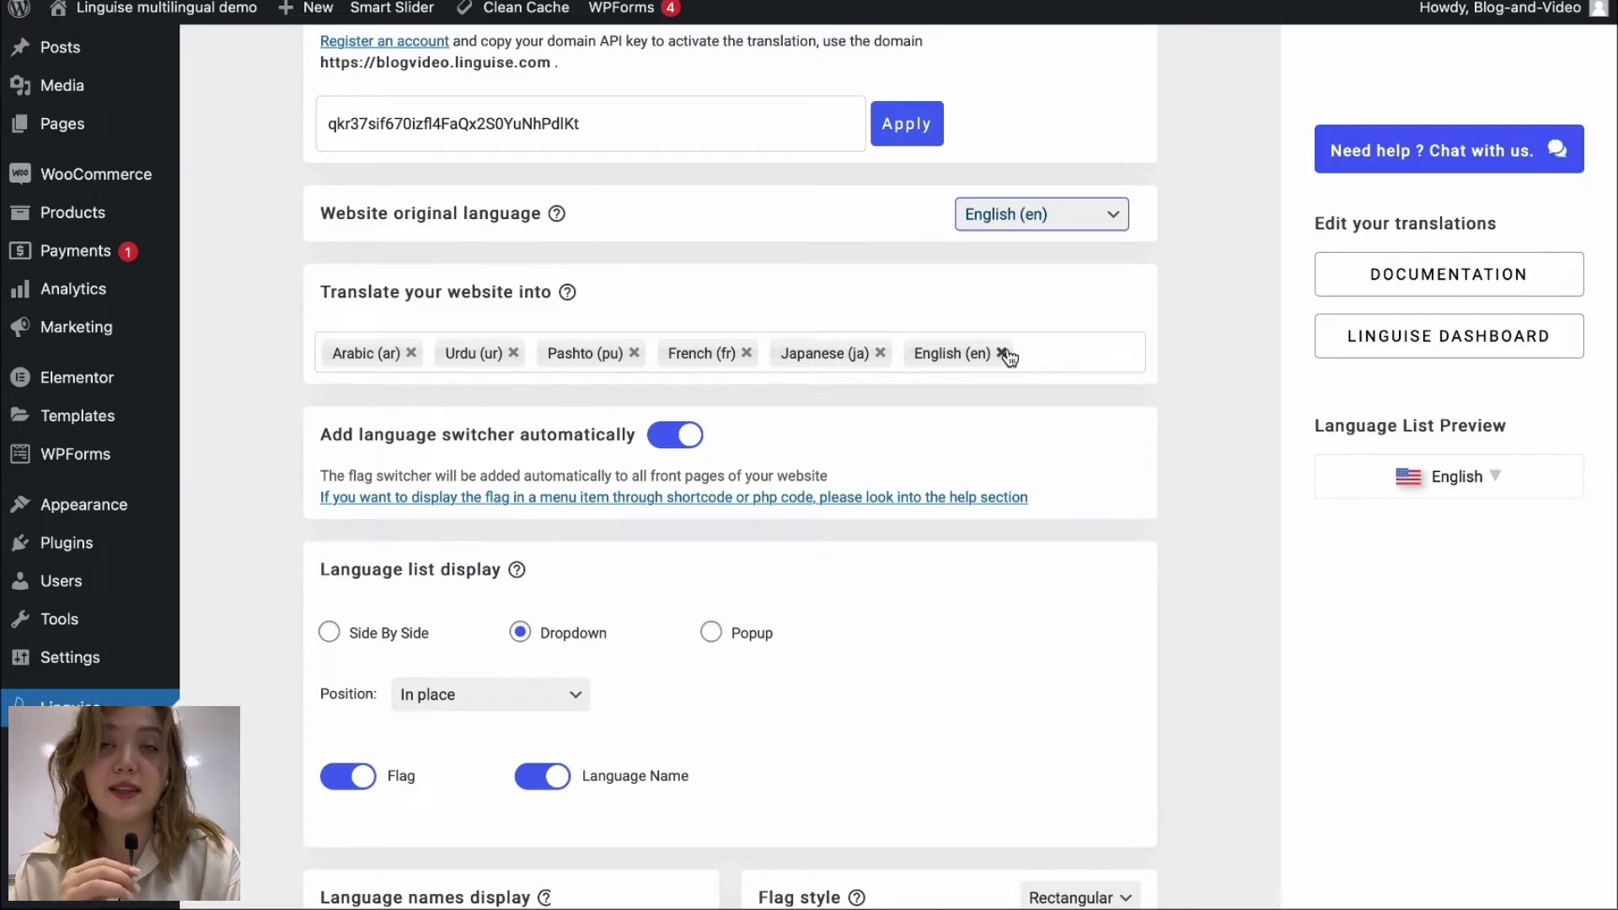
pyautogui.scroll(-5, 1008, 357)
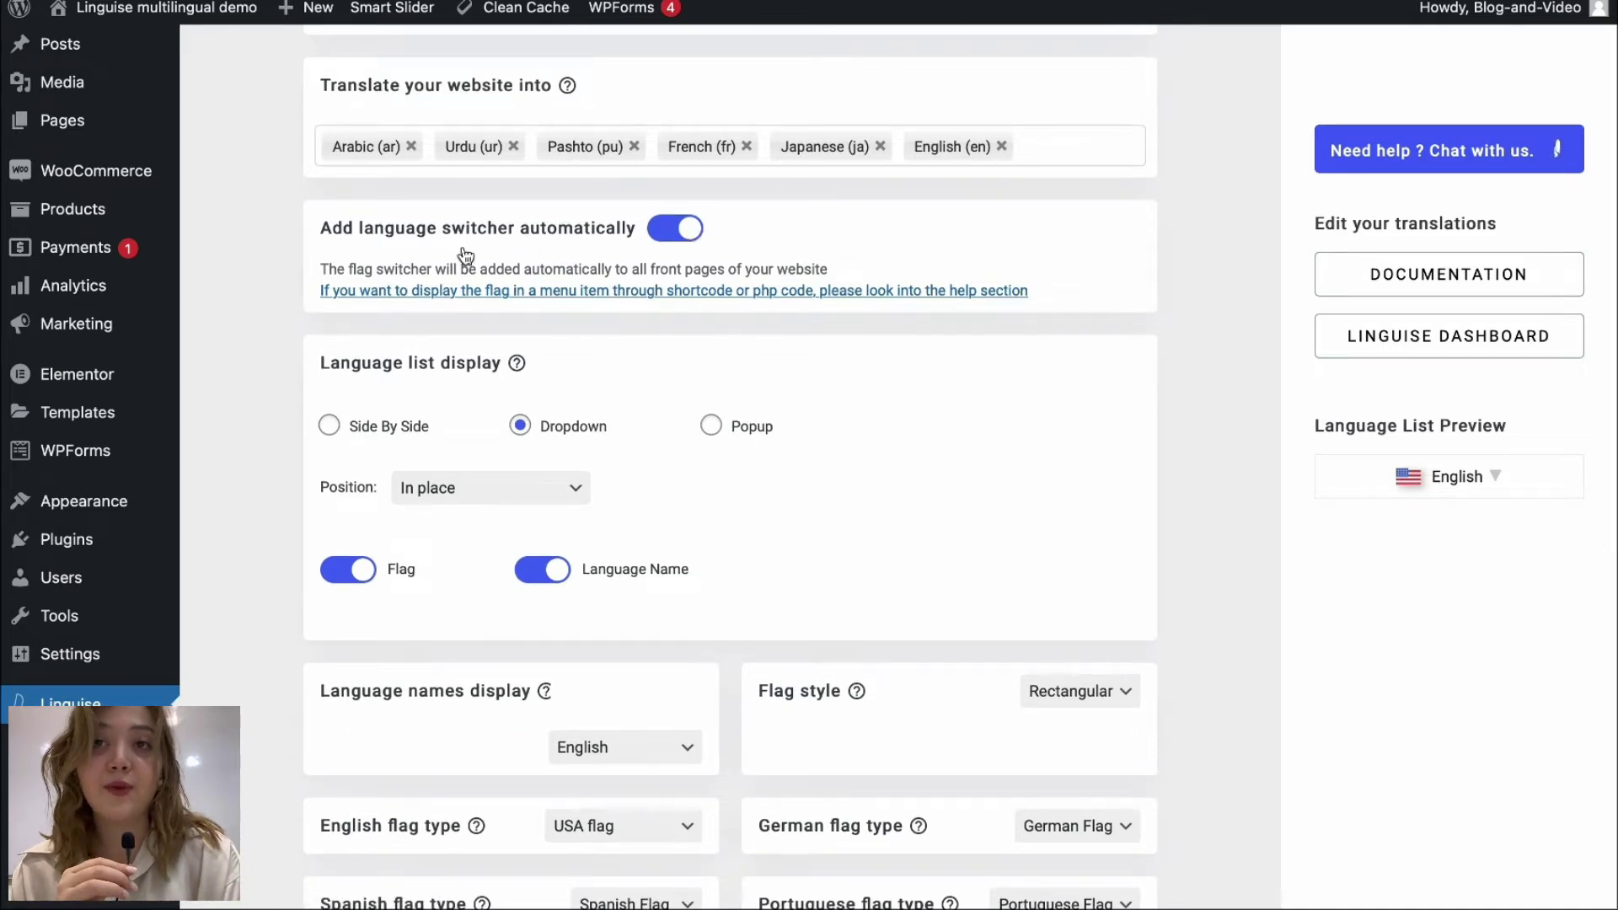
pyautogui.moveTo(381, 268); pyautogui.dragTo(830, 262)
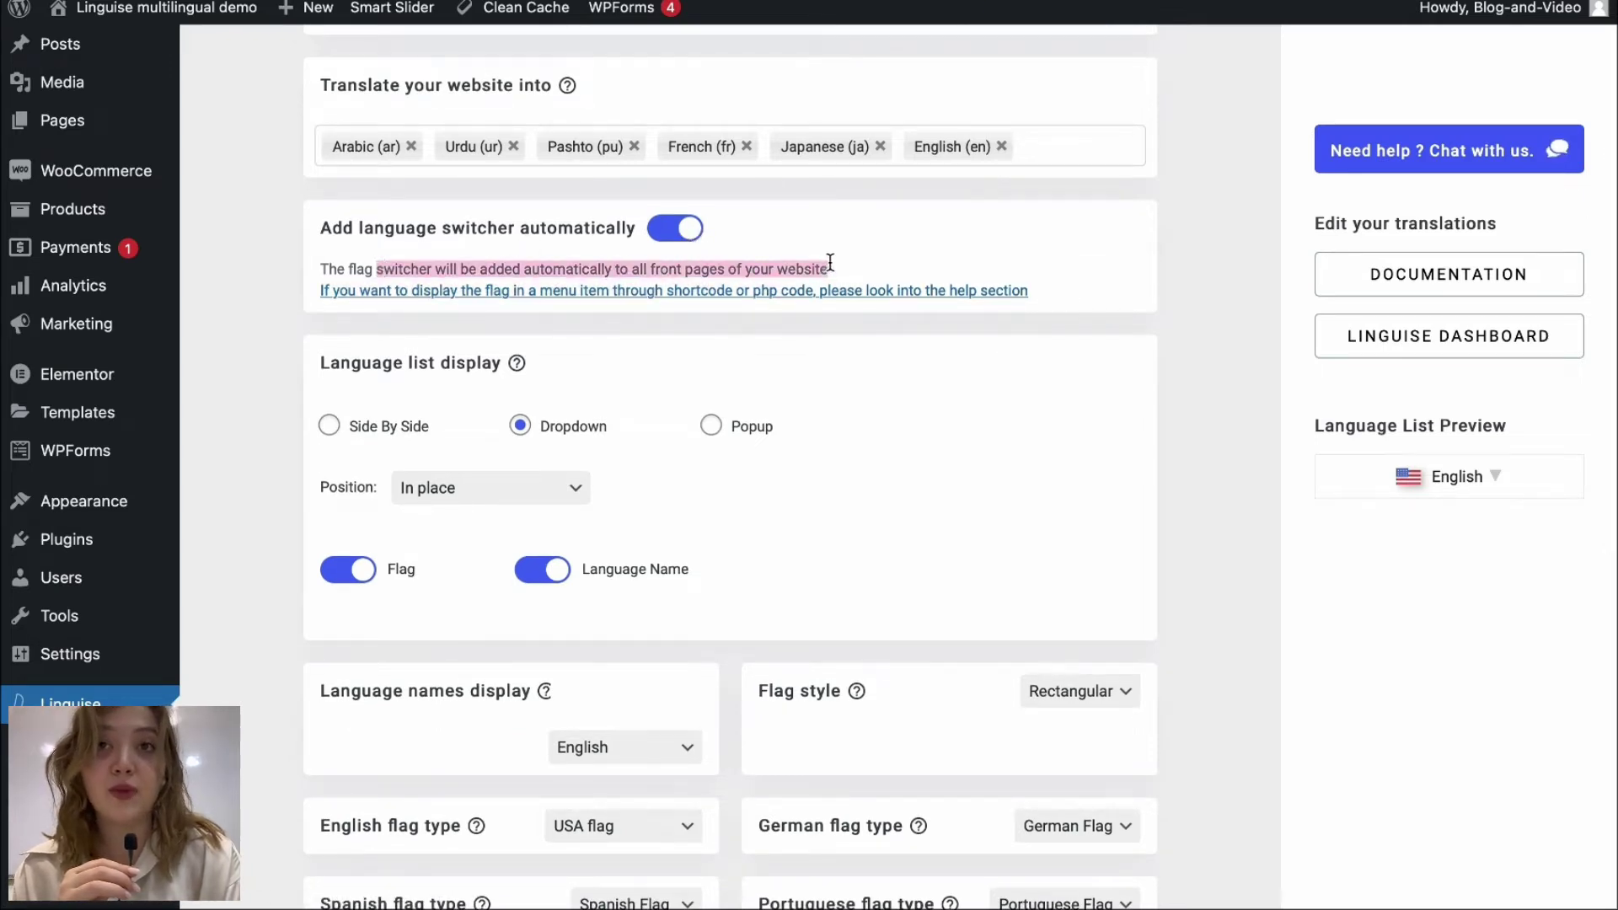
pyautogui.click(675, 226)
pyautogui.click(675, 226)
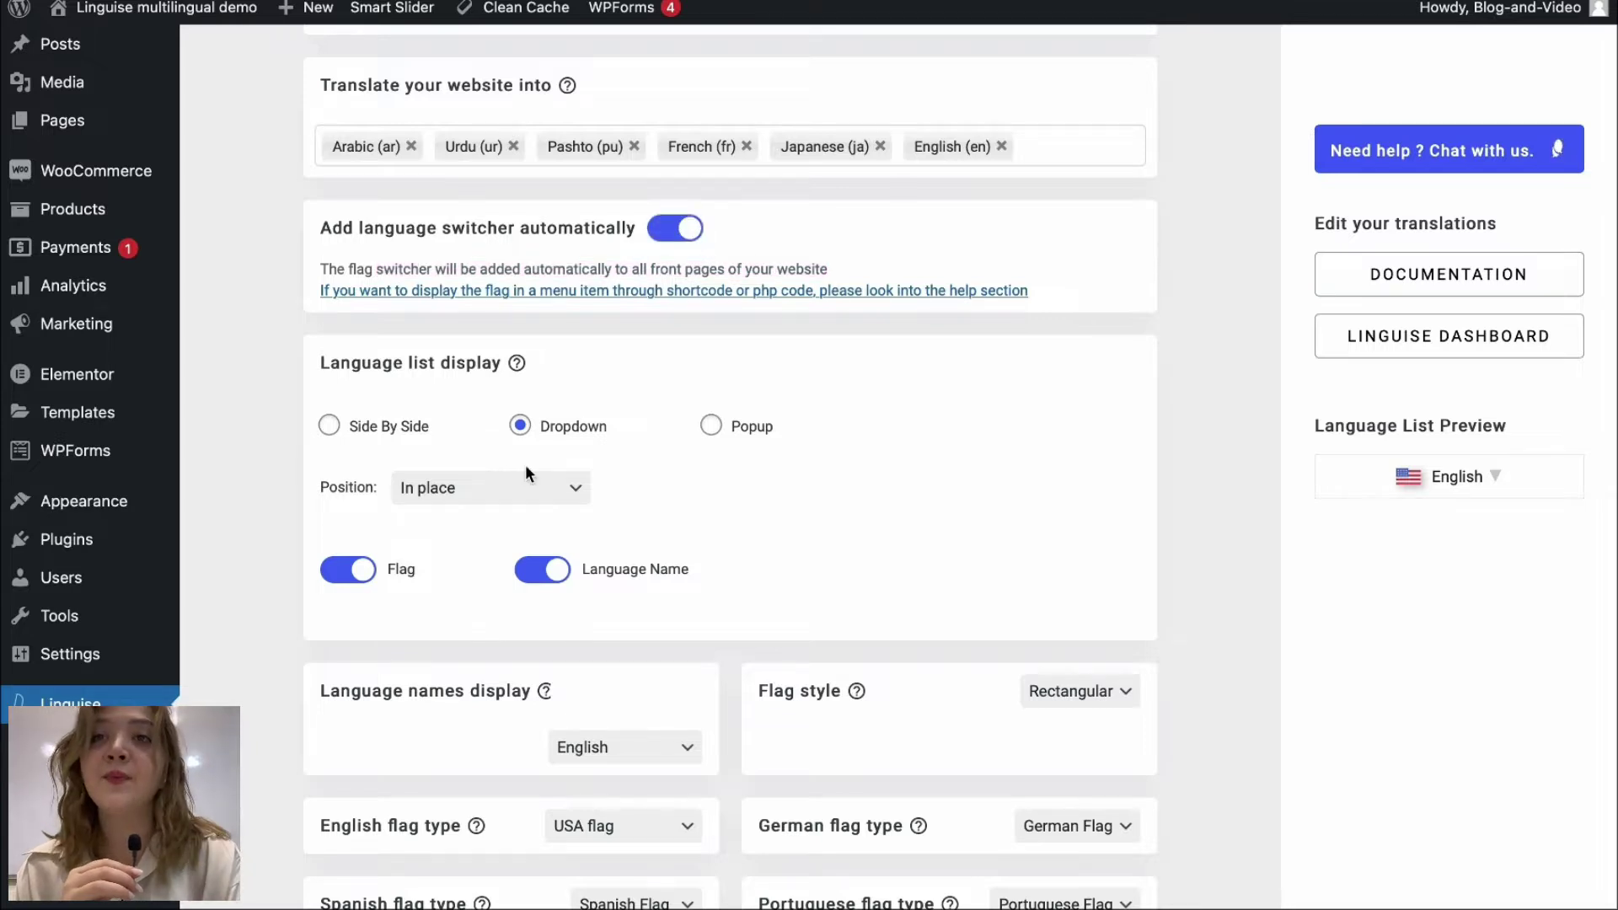
# Compare Dropdown and Popup language list layouts, settling on Side By Side
pyautogui.scroll(-2, 524, 464)
pyautogui.click(386, 329)
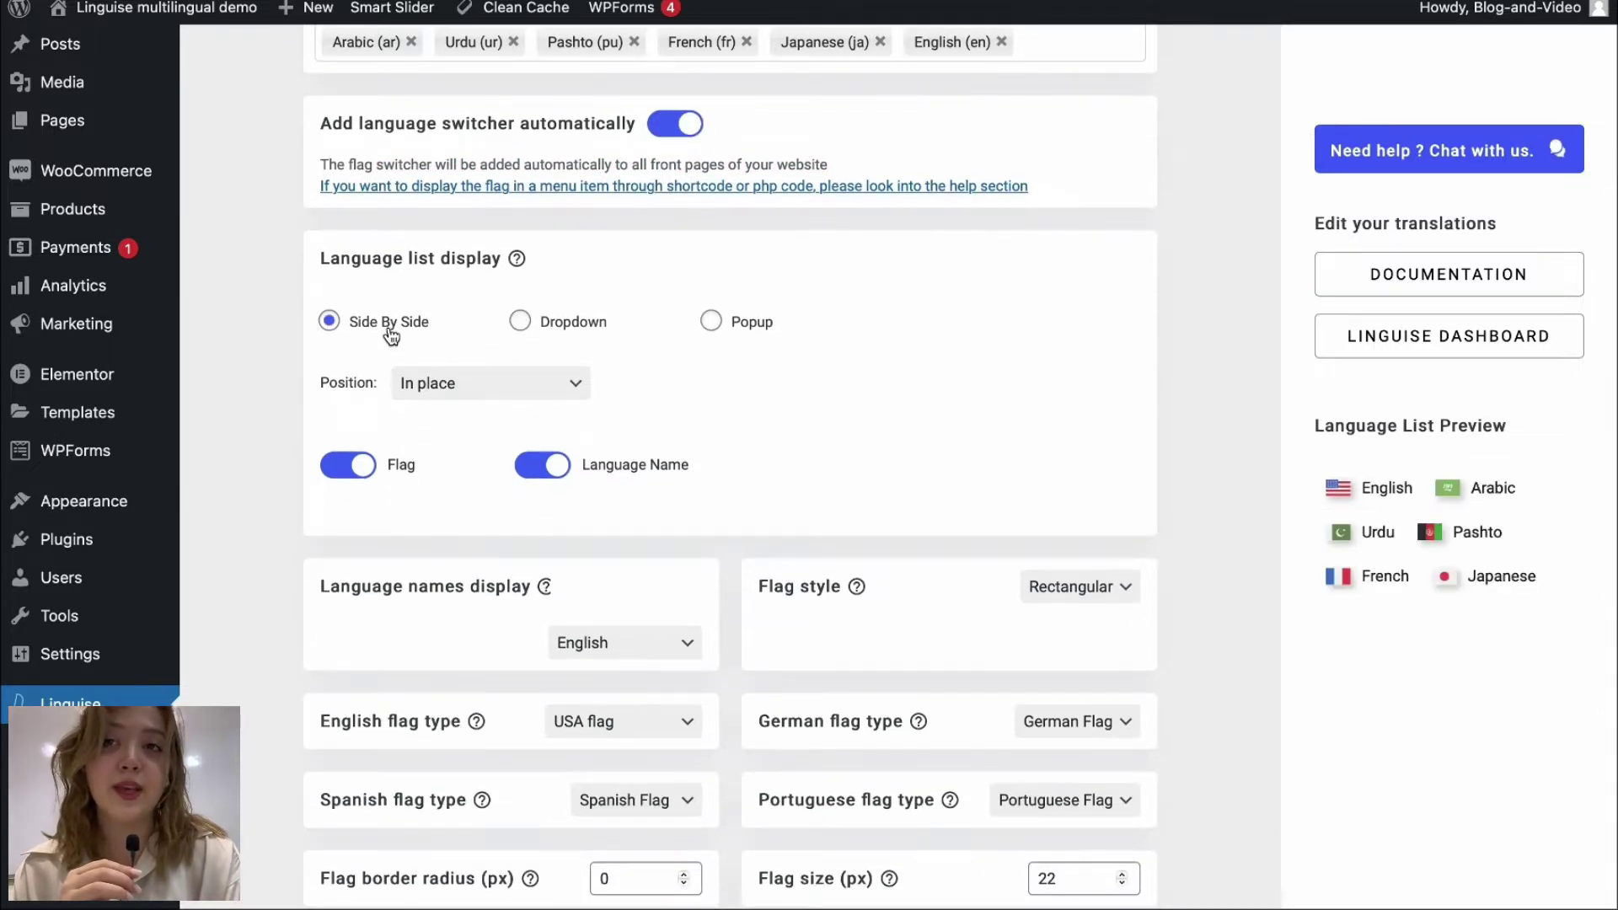
pyautogui.click(536, 325)
pyautogui.moveTo(1497, 470)
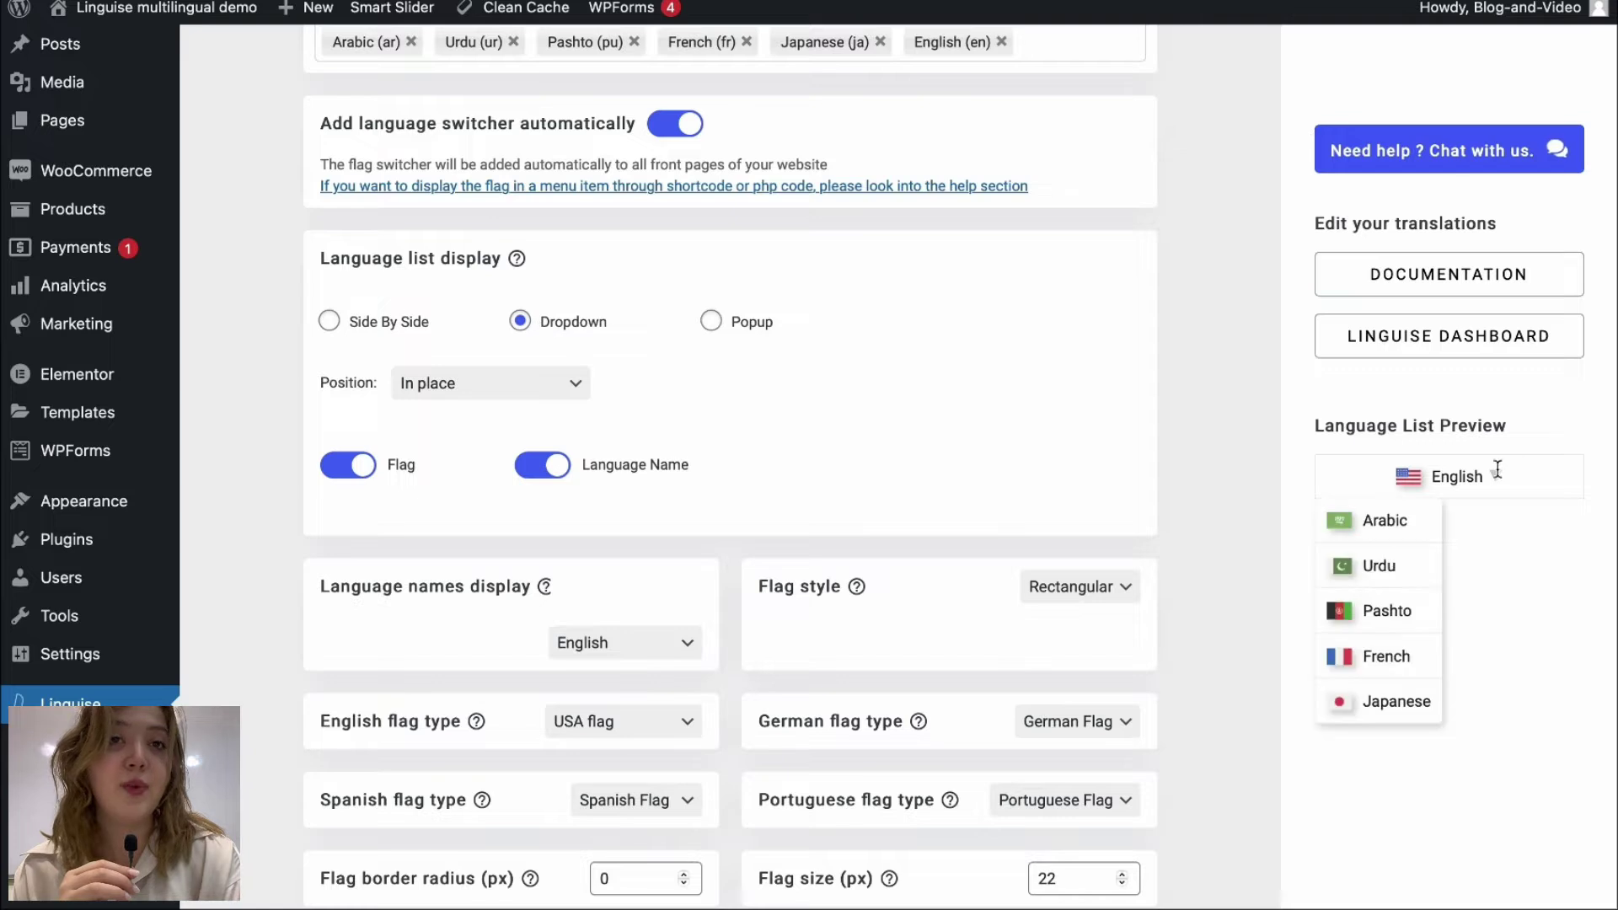
pyautogui.click(756, 326)
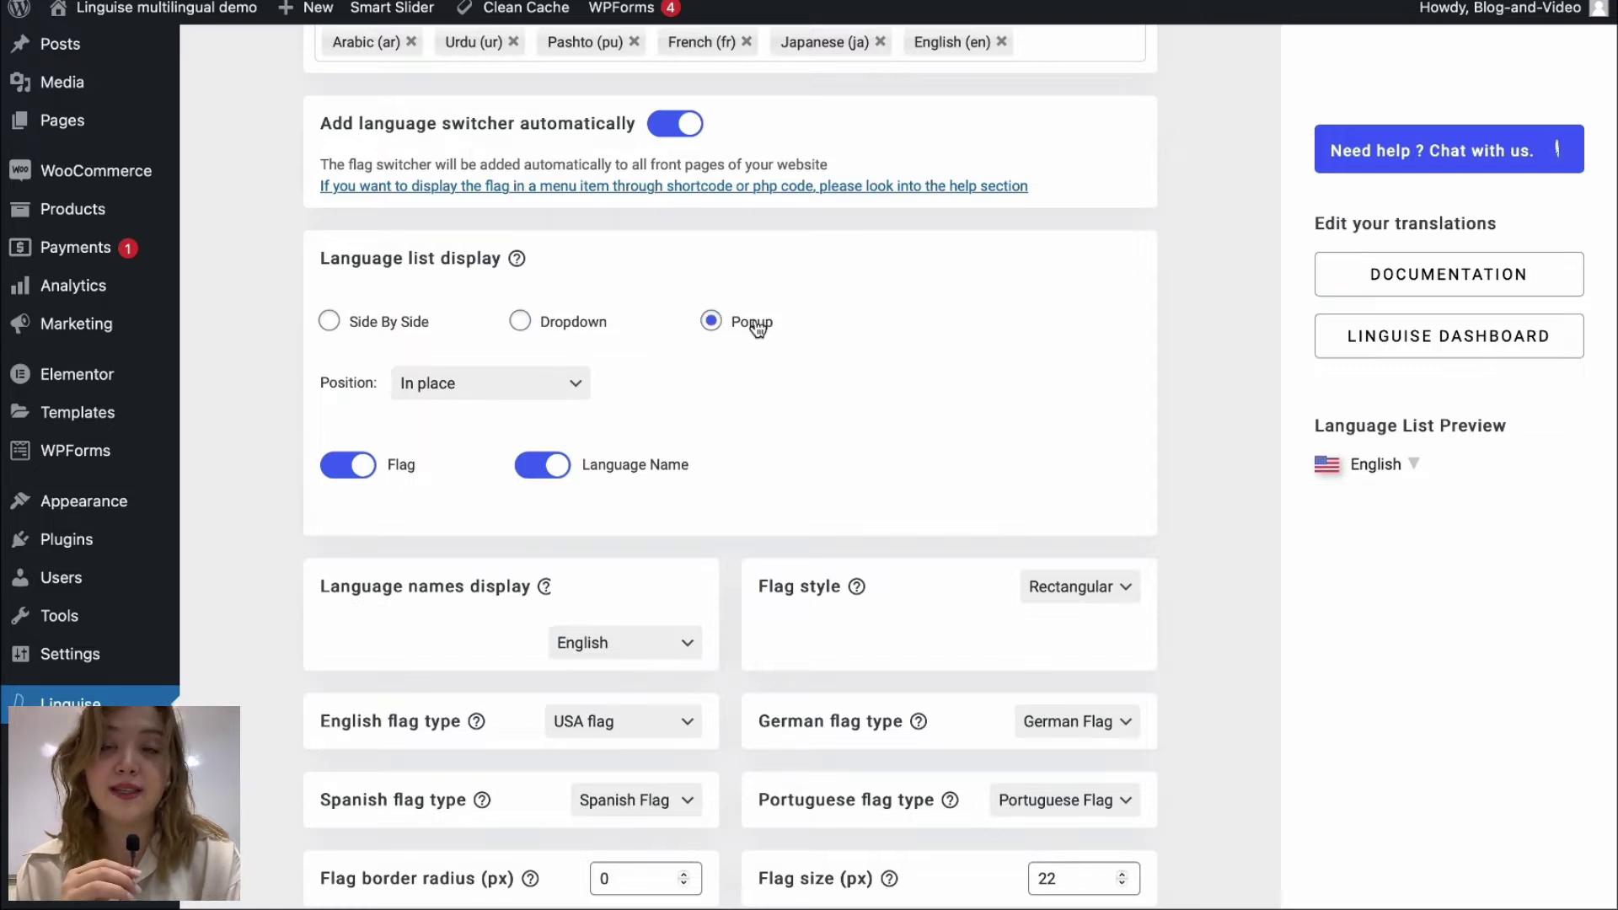
pyautogui.click(562, 333)
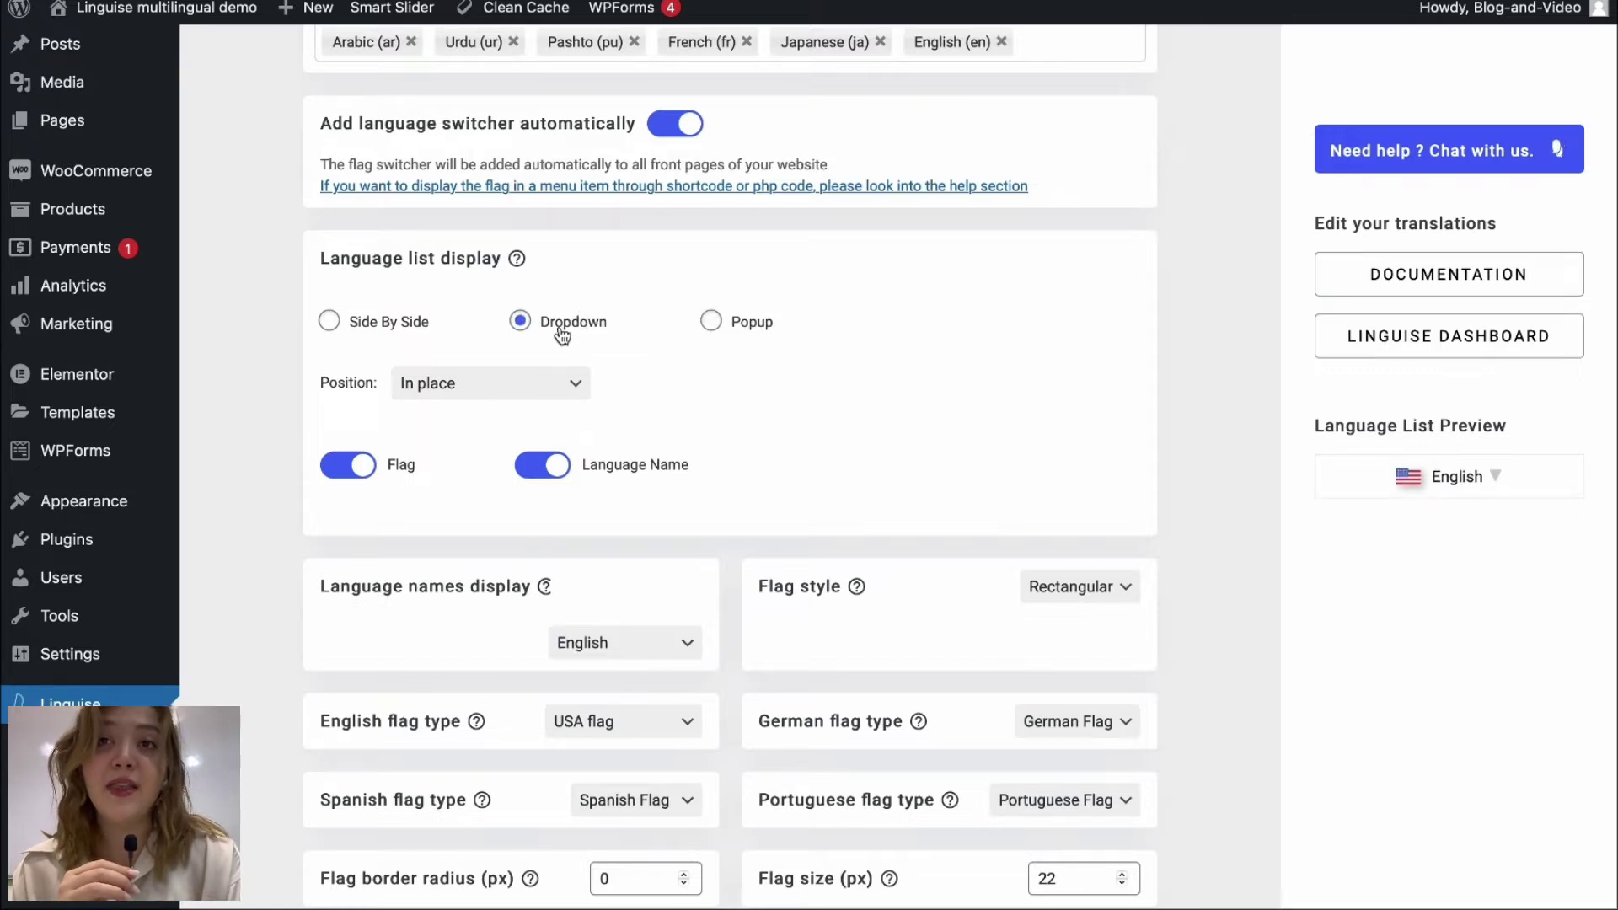
pyautogui.click(413, 327)
# Keep both Flag and Language Name shown, with language names displayed in English
pyautogui.scroll(-3, 827, 376)
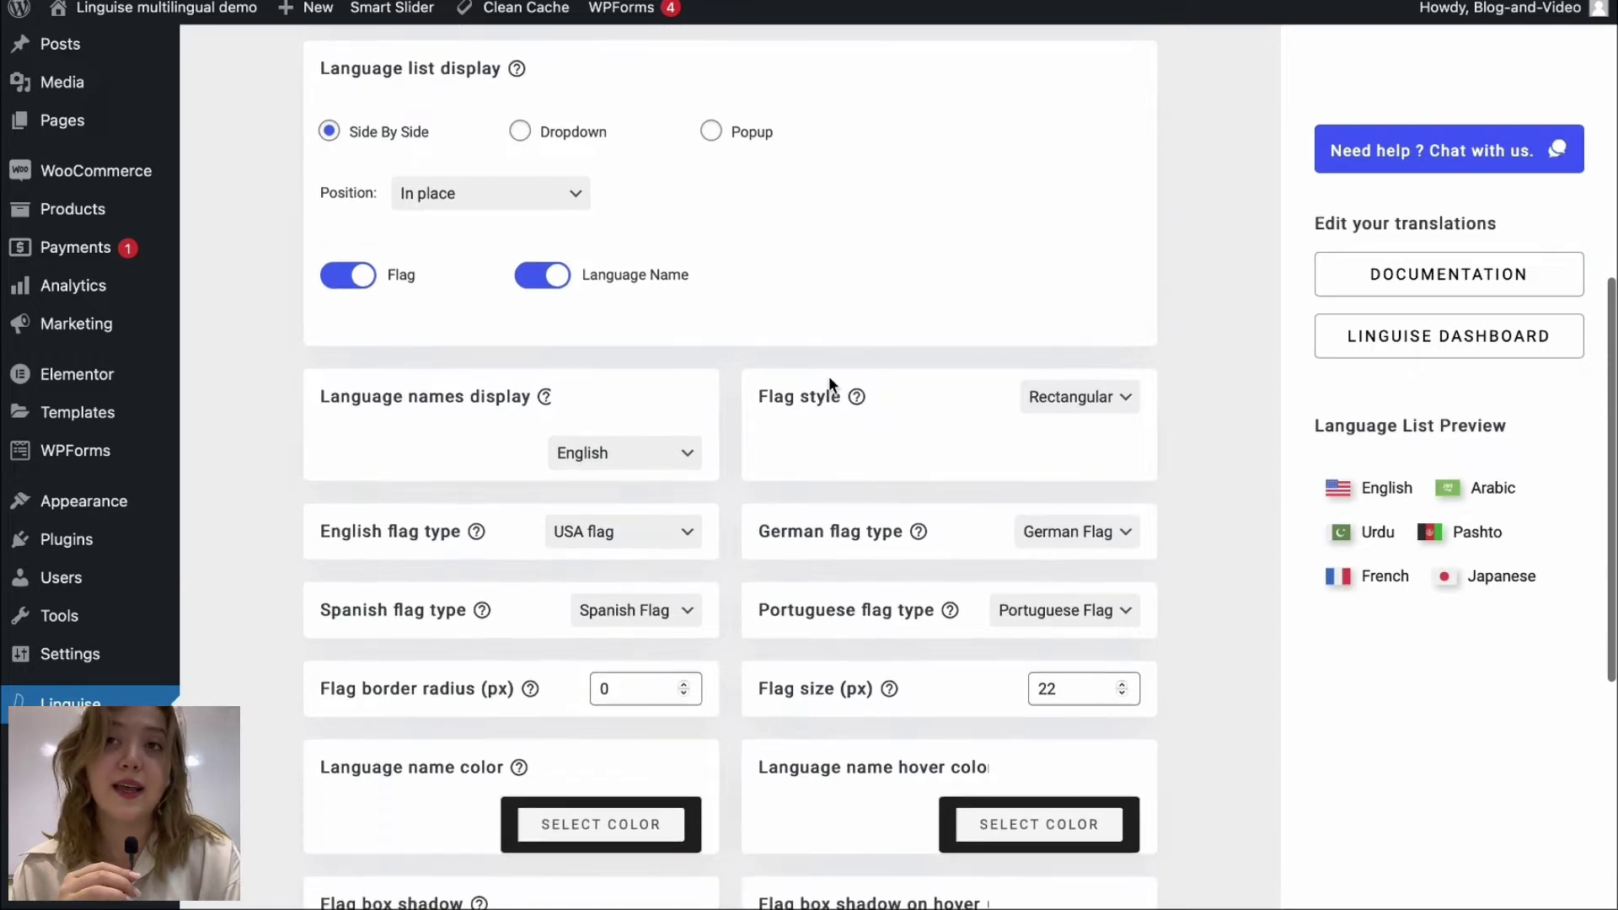
pyautogui.click(548, 277)
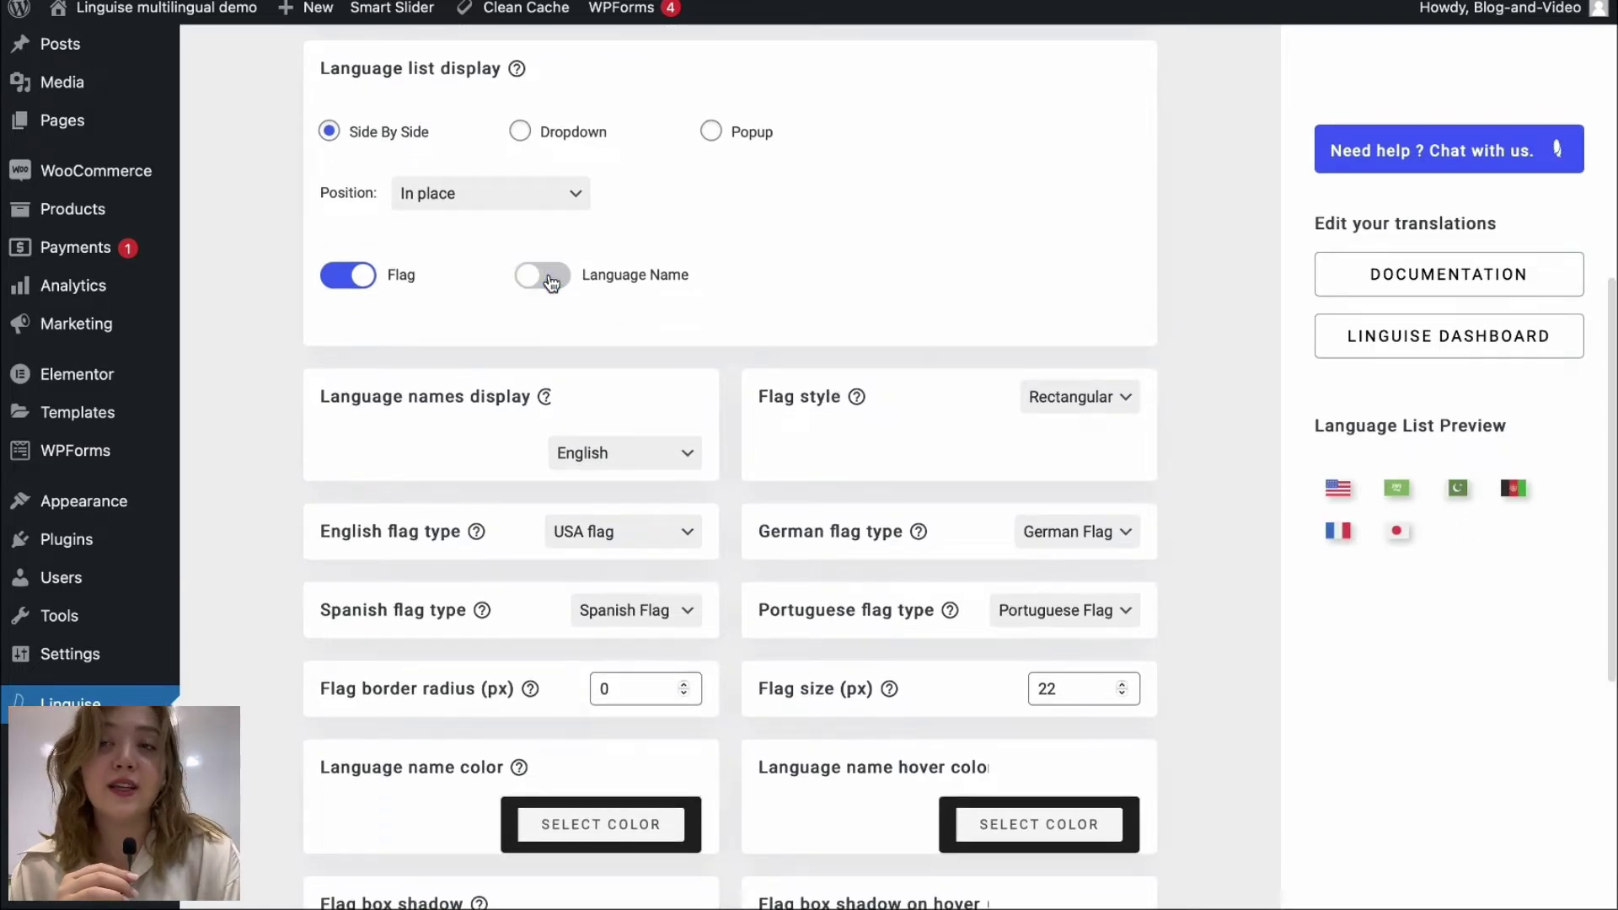
pyautogui.click(544, 276)
pyautogui.click(356, 276)
pyautogui.click(357, 277)
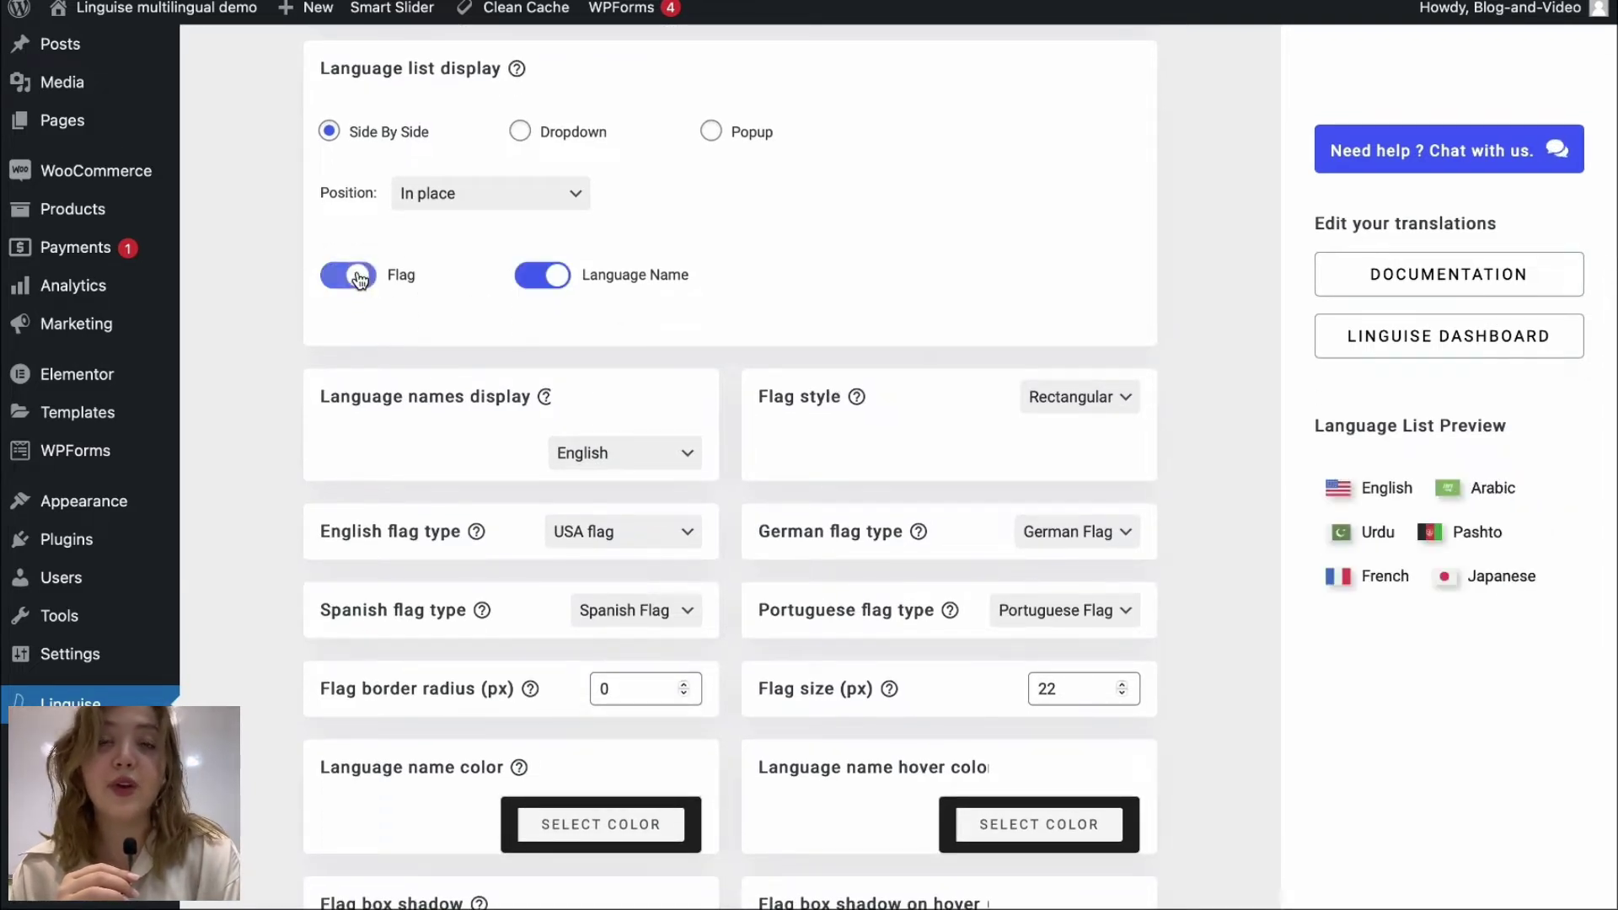
pyautogui.scroll(-3, 594, 428)
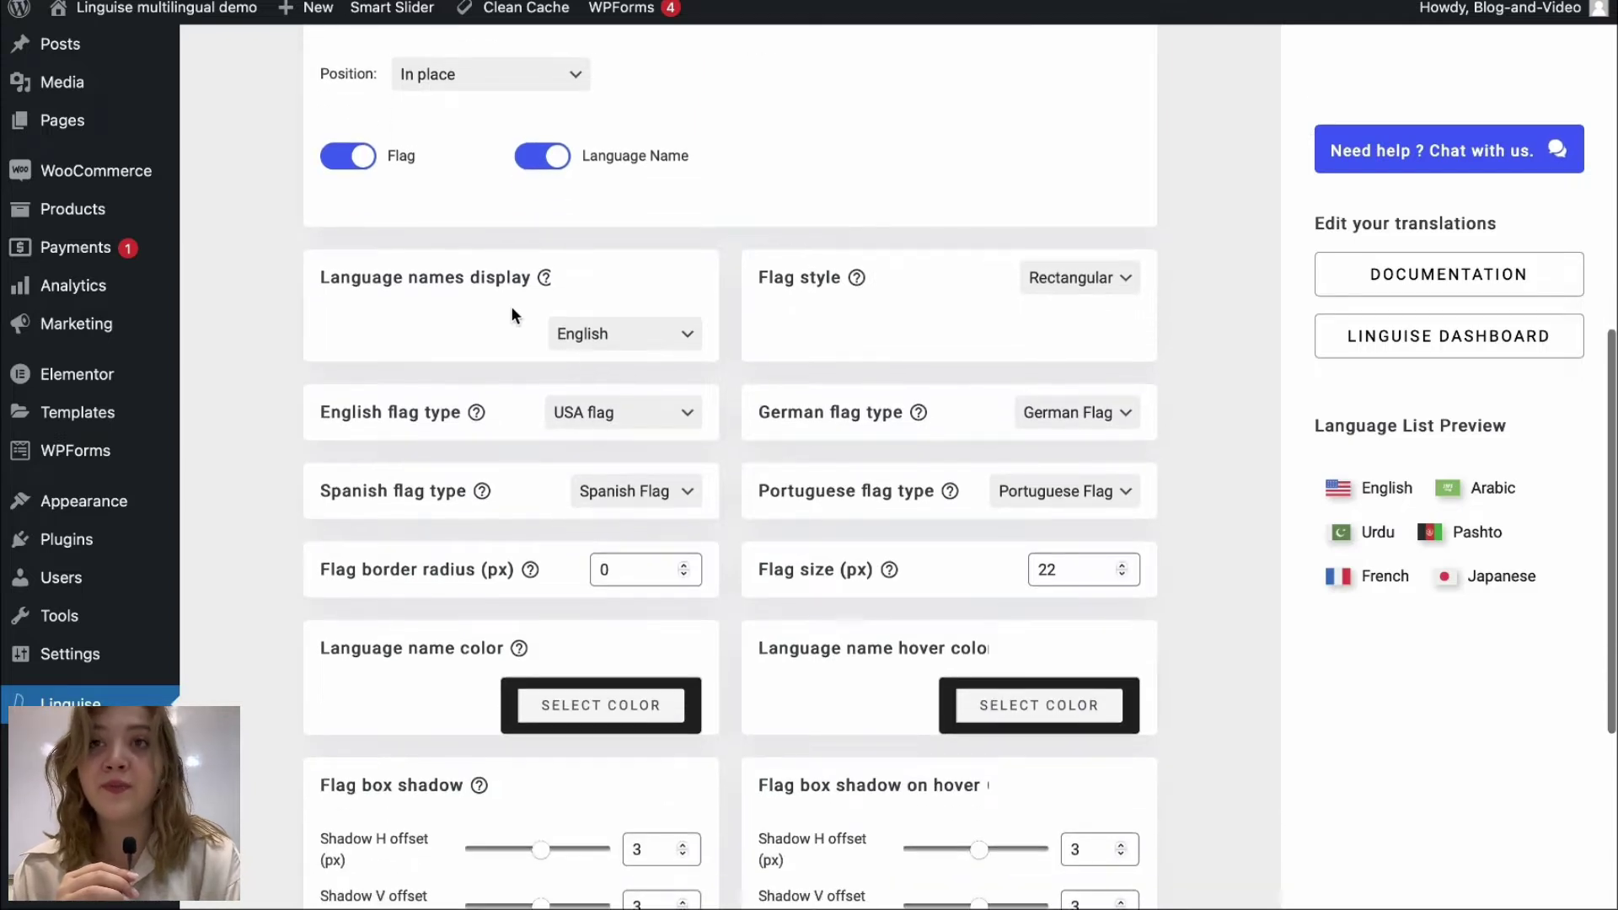
pyautogui.click(603, 332)
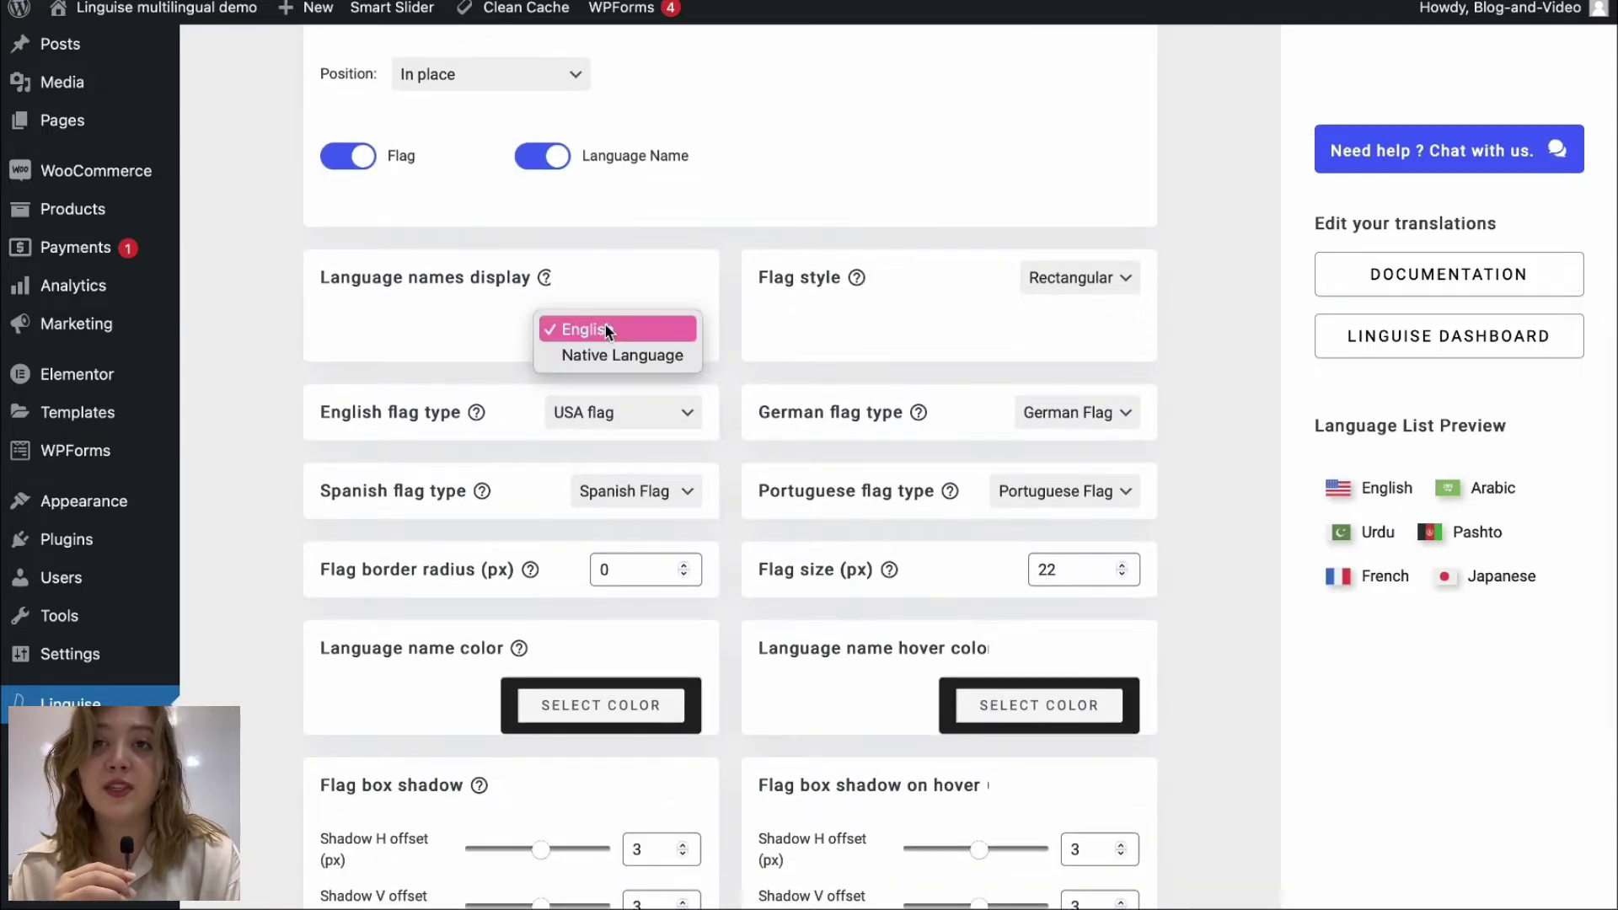
pyautogui.click(608, 331)
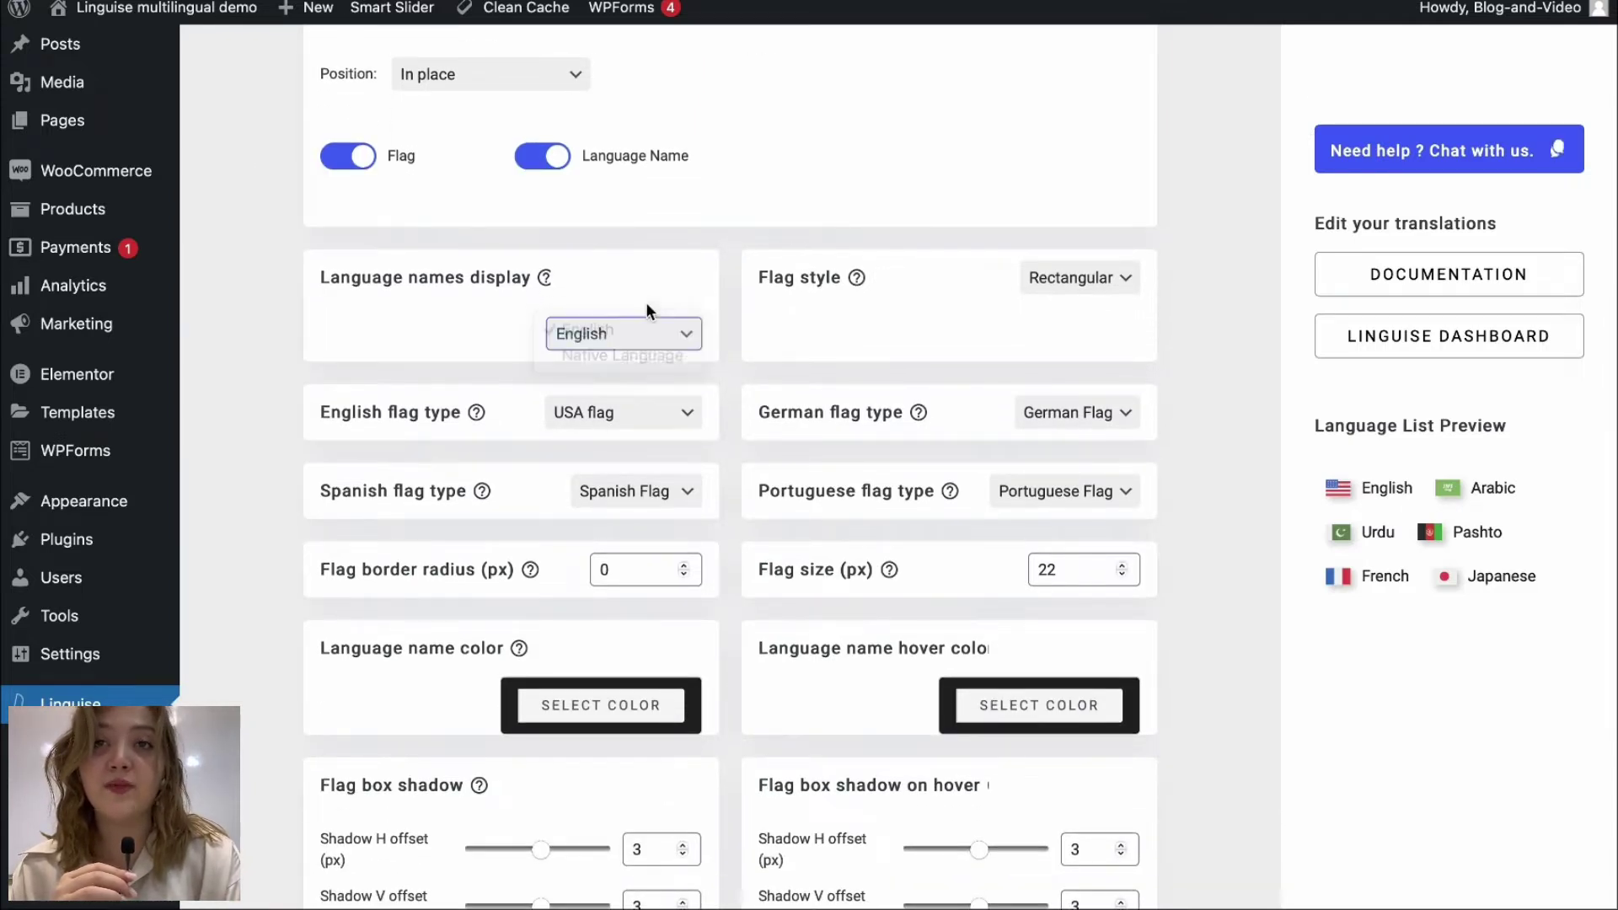
# Set the flag style to Round
pyautogui.click(1078, 276)
pyautogui.click(1076, 250)
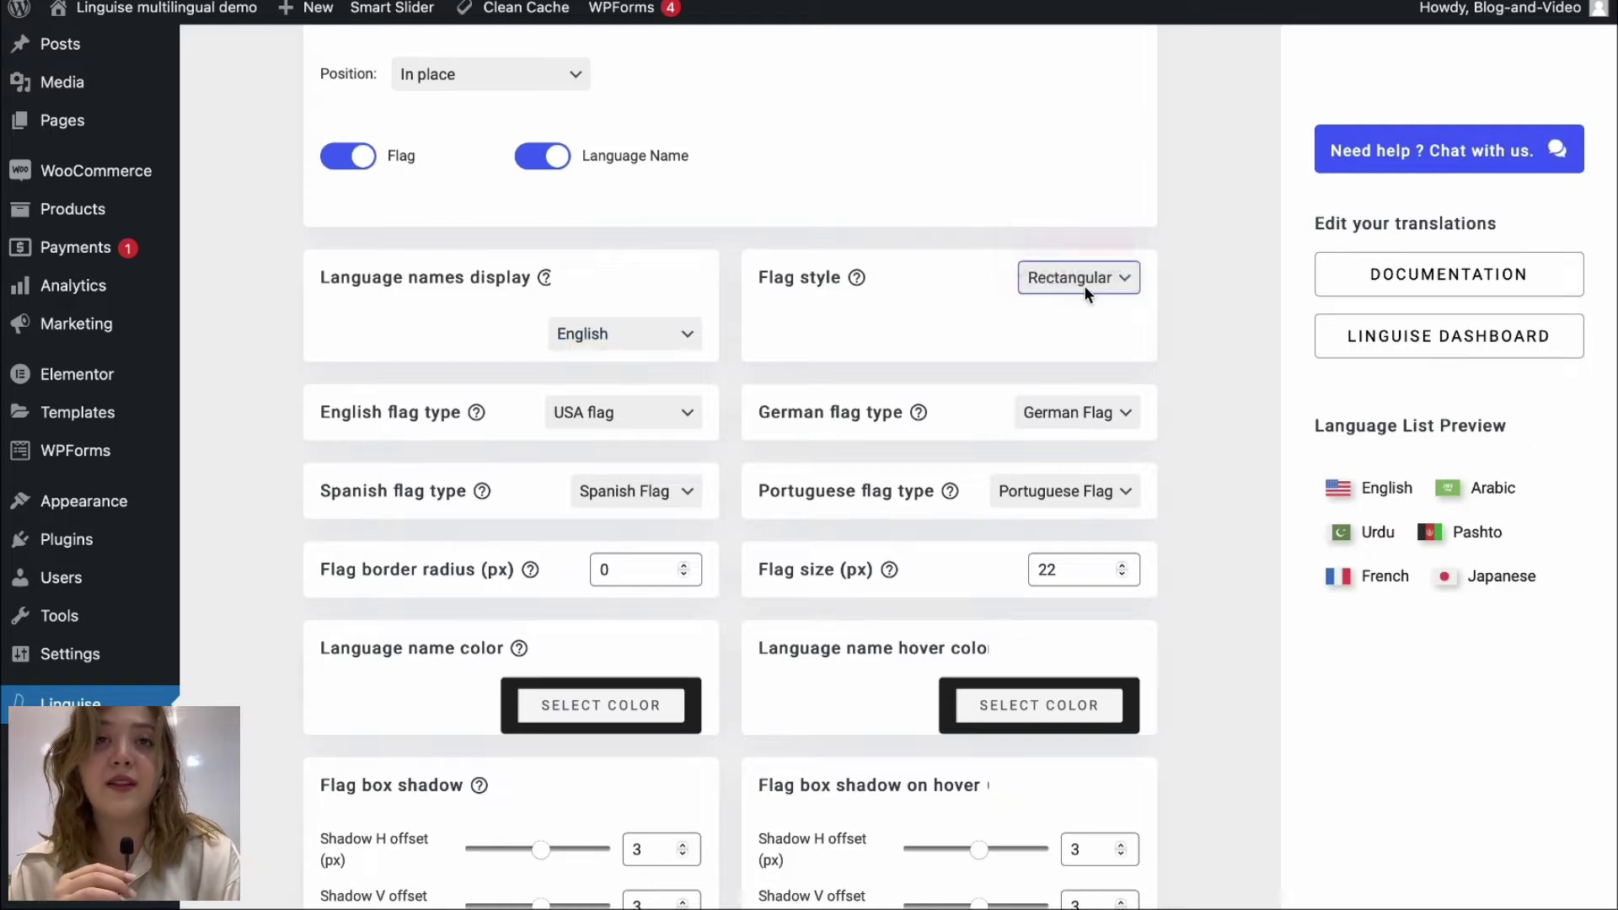
pyautogui.click(1084, 285)
pyautogui.click(1086, 278)
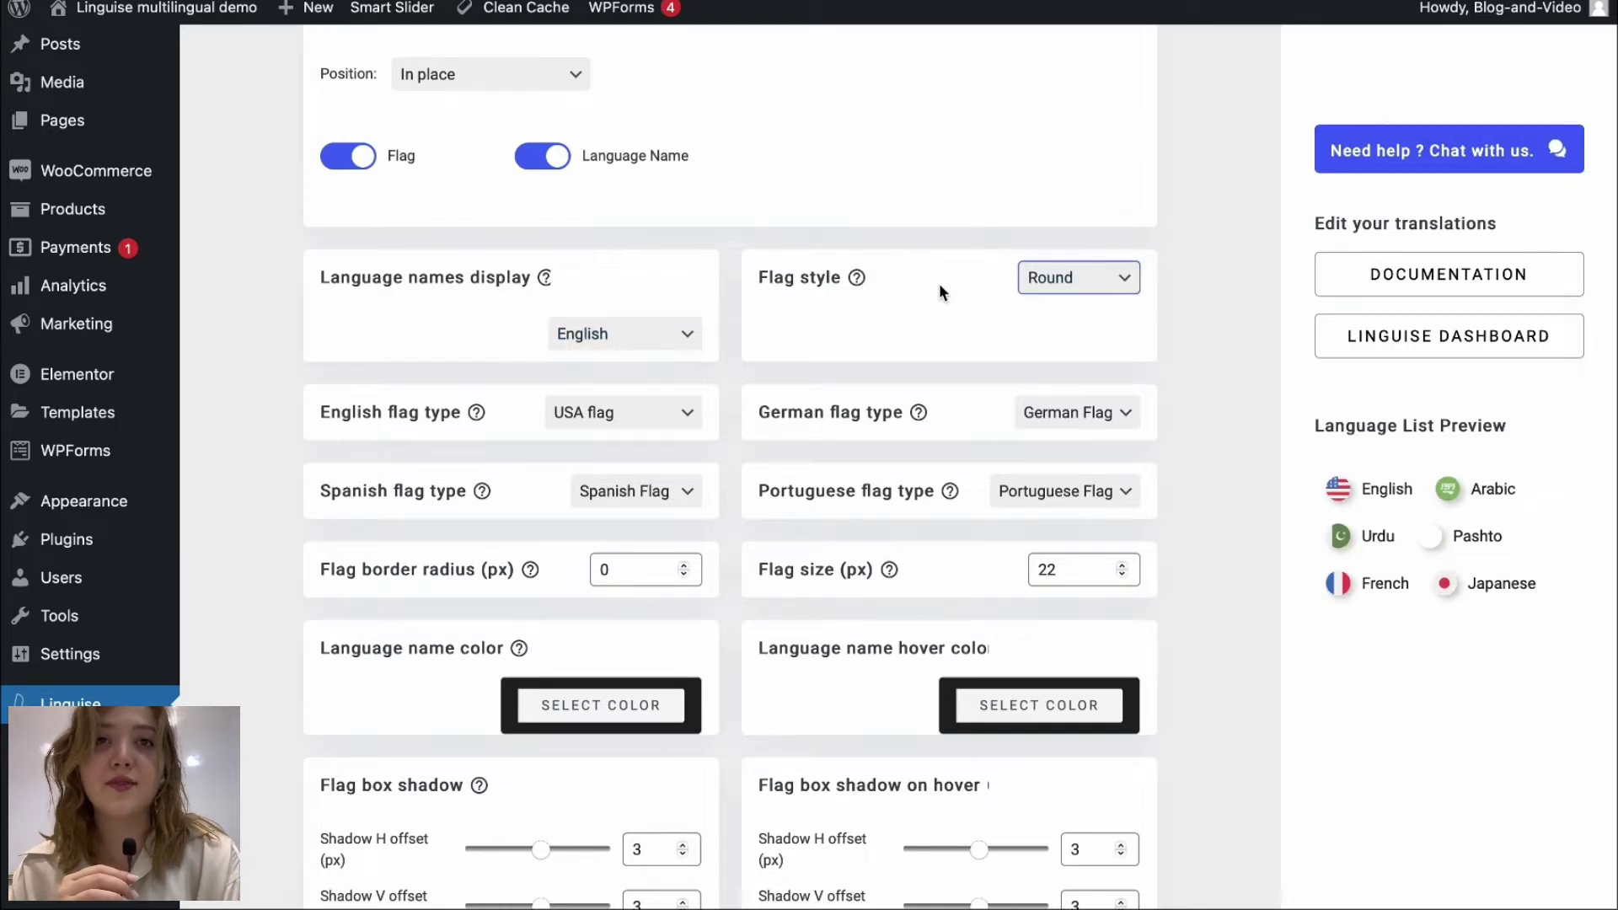
# Keep the USA flag for English, German Flag for German, and Portuguese Flag for Portuguese
pyautogui.scroll(-3, 939, 283)
pyautogui.click(647, 258)
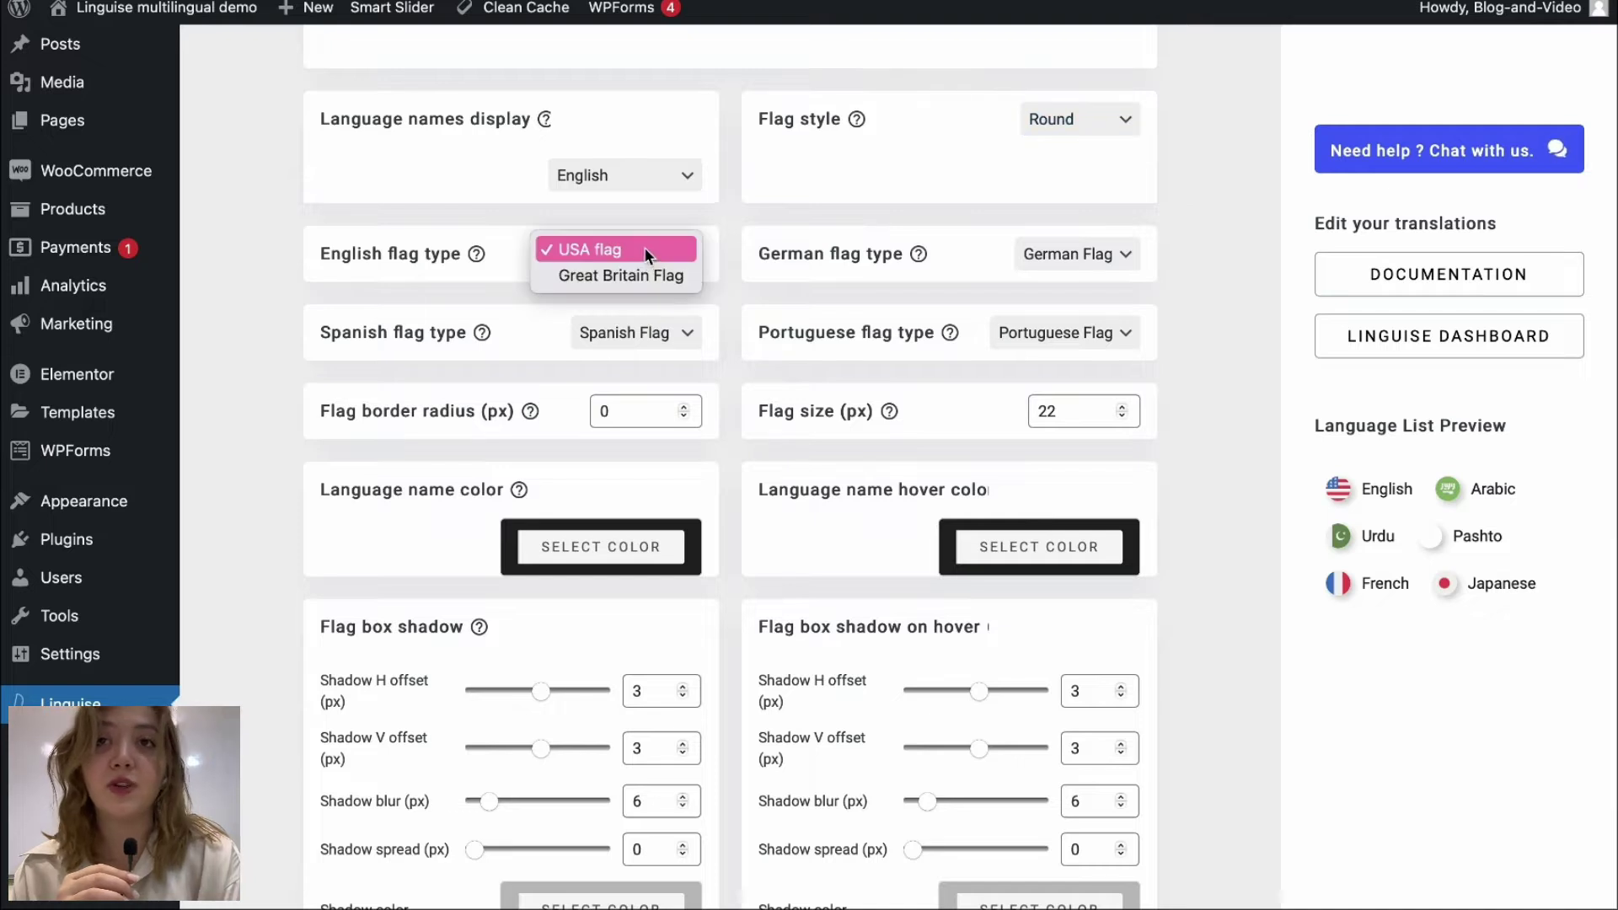
pyautogui.click(1119, 252)
pyautogui.click(1120, 253)
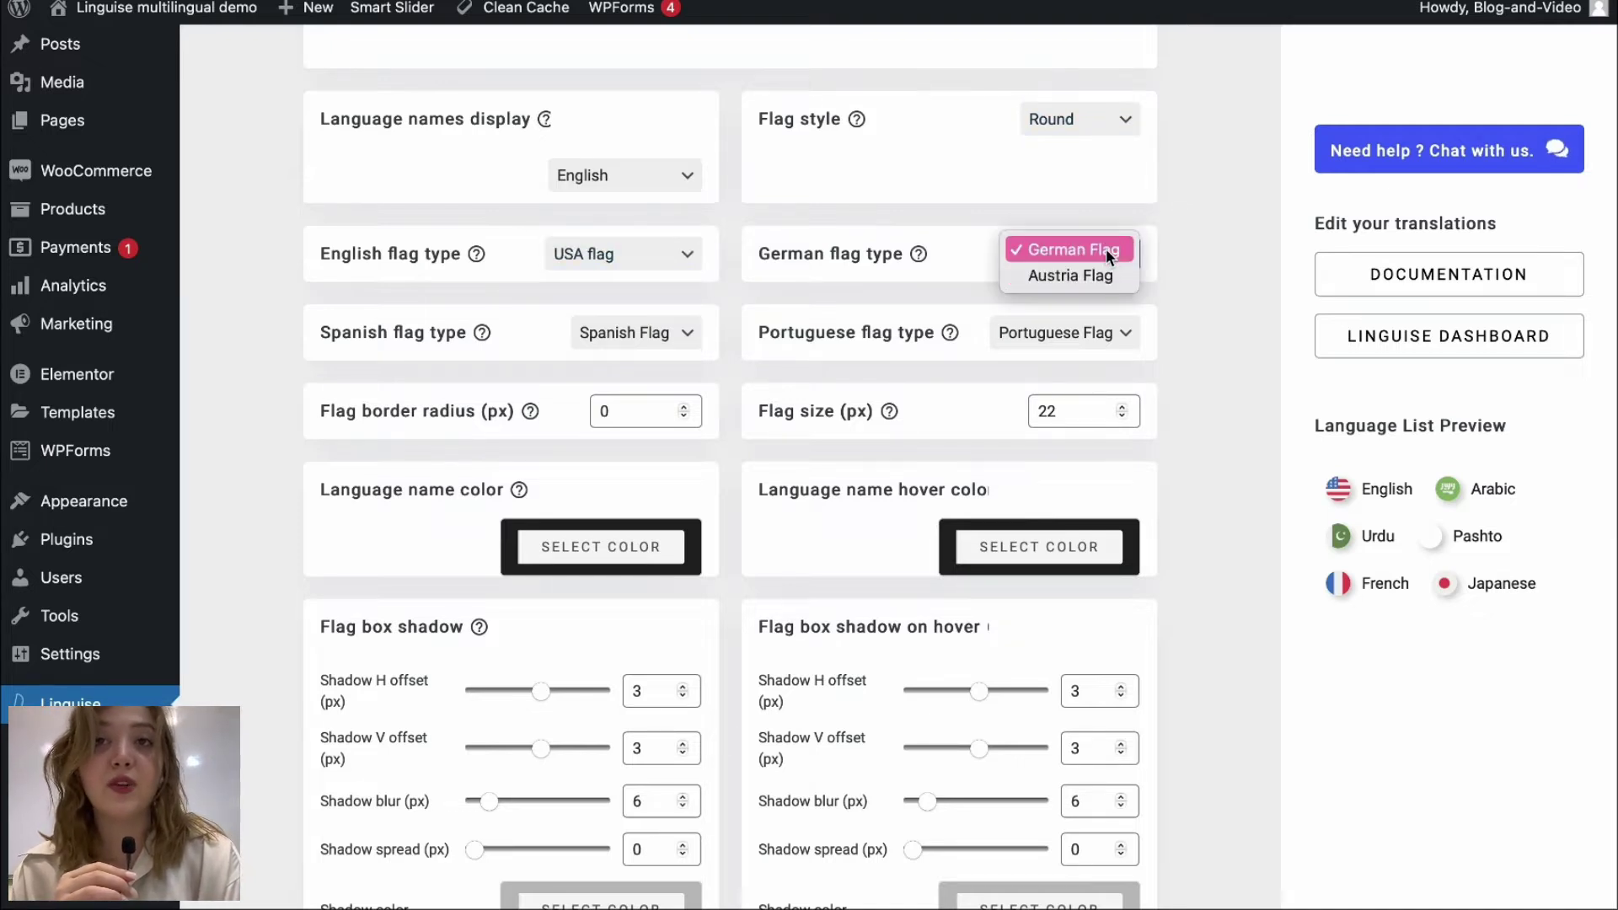
pyautogui.click(1110, 336)
pyautogui.click(1106, 332)
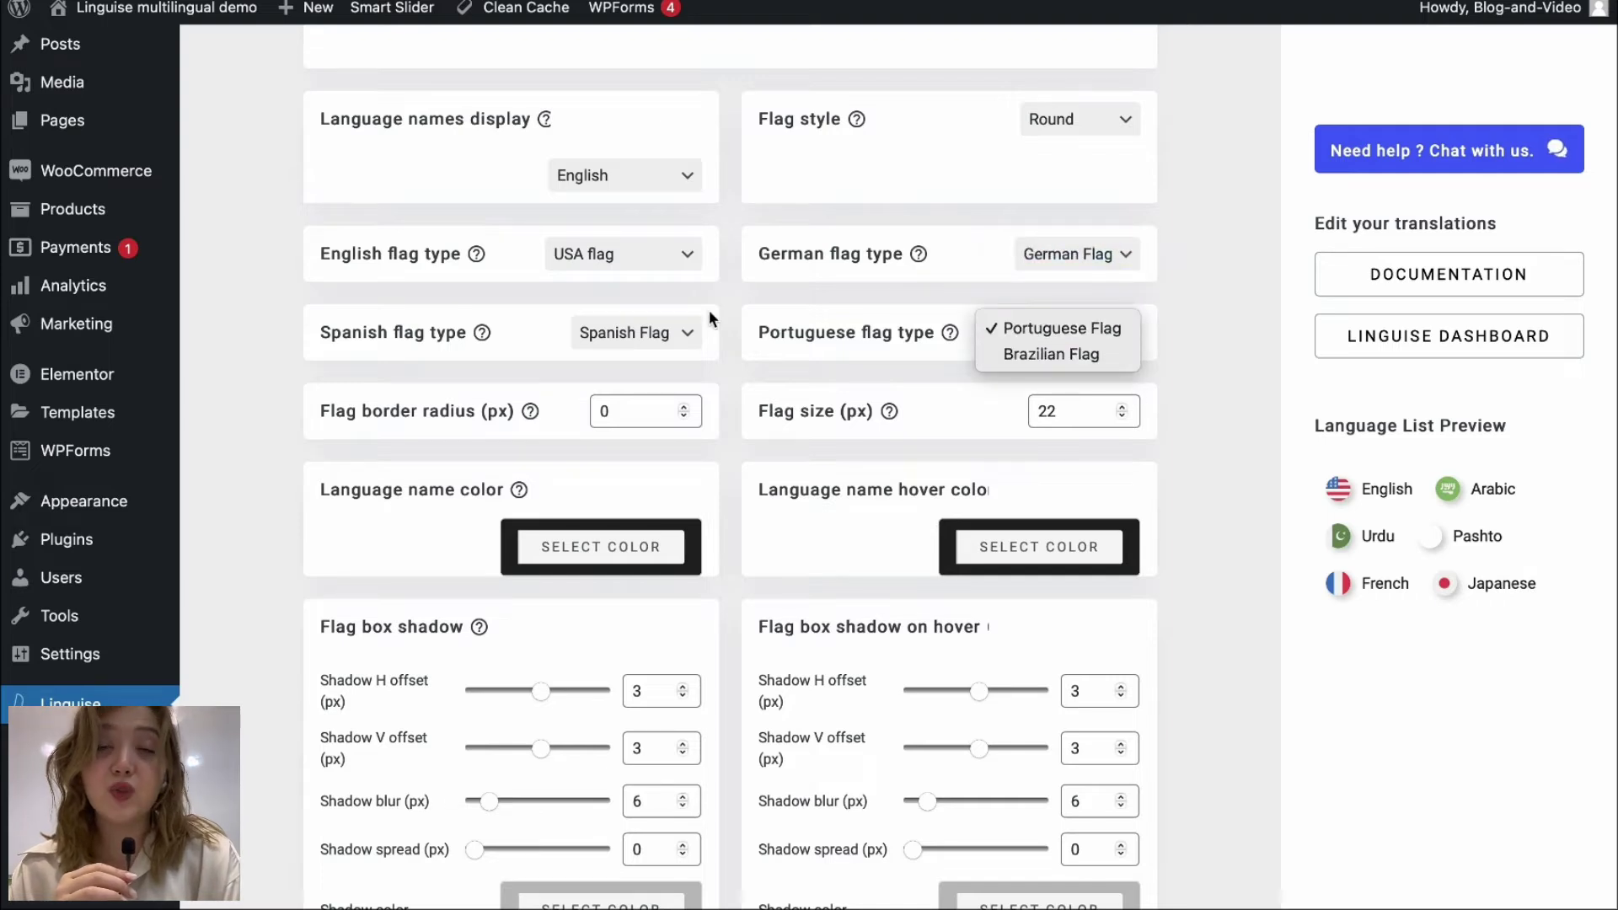
pyautogui.click(679, 332)
pyautogui.scroll(3, 679, 354)
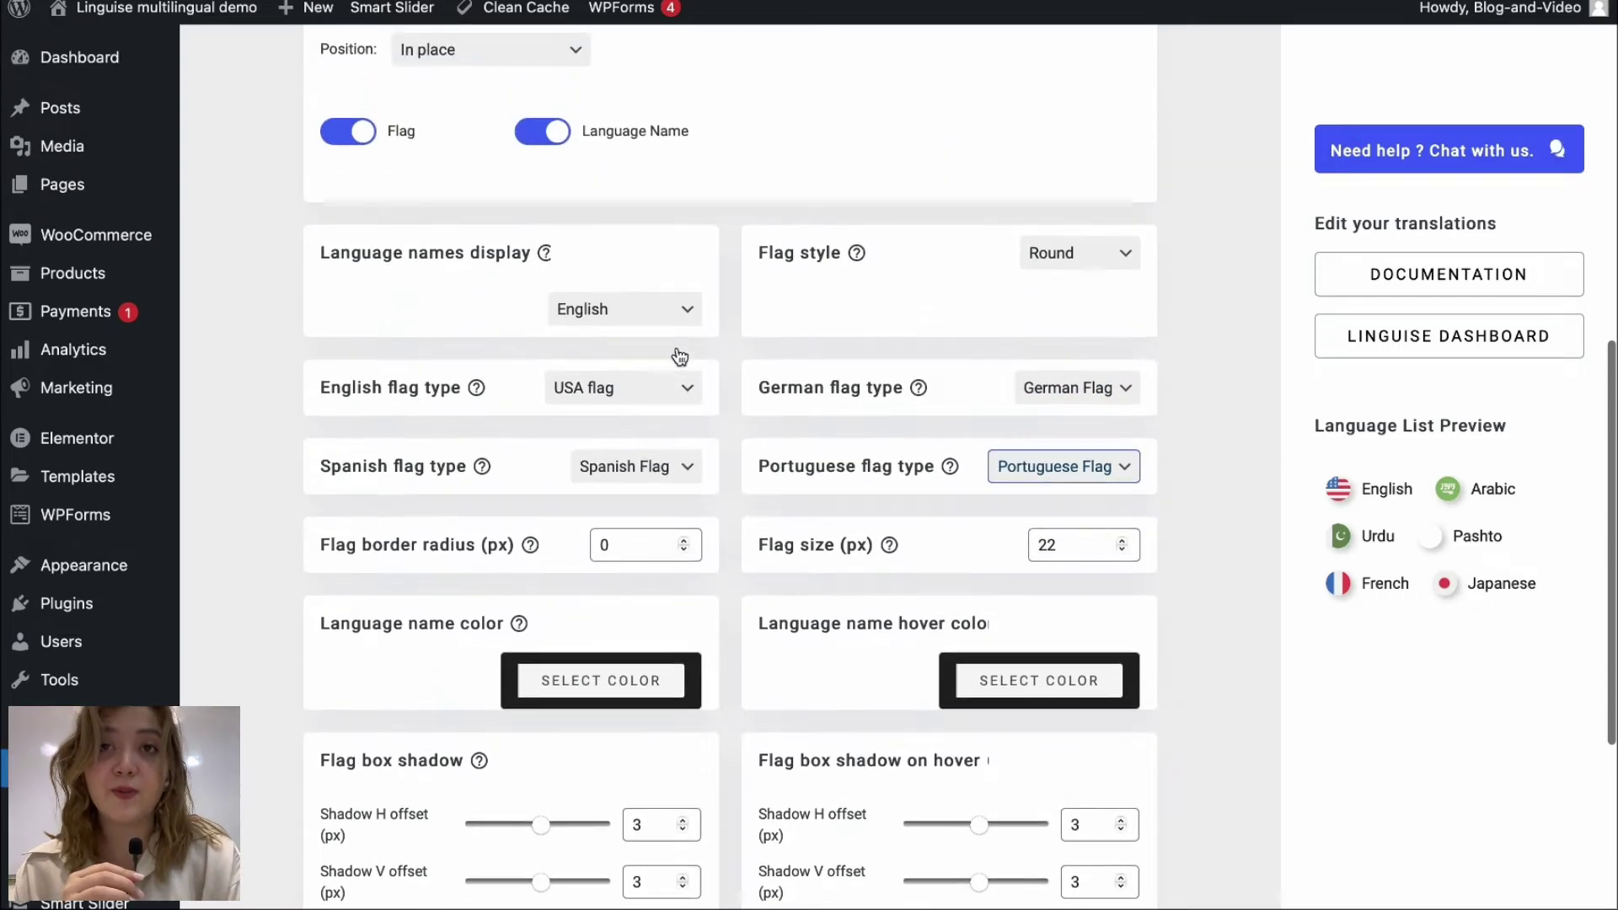
pyautogui.scroll(-2, 514, 337)
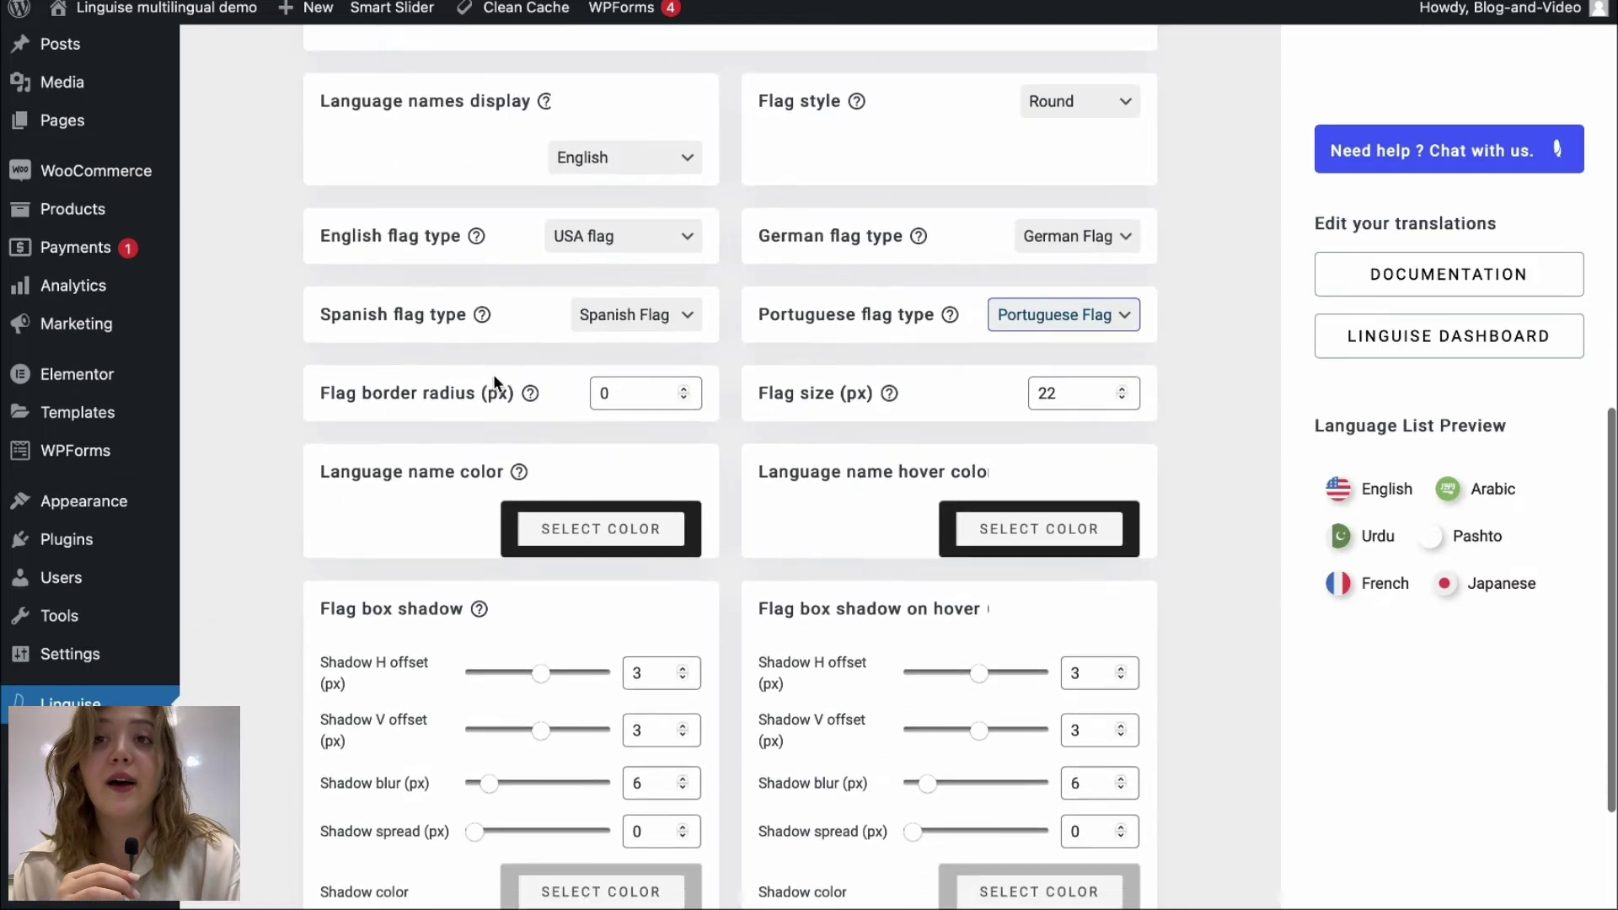
pyautogui.scroll(-3, 520, 344)
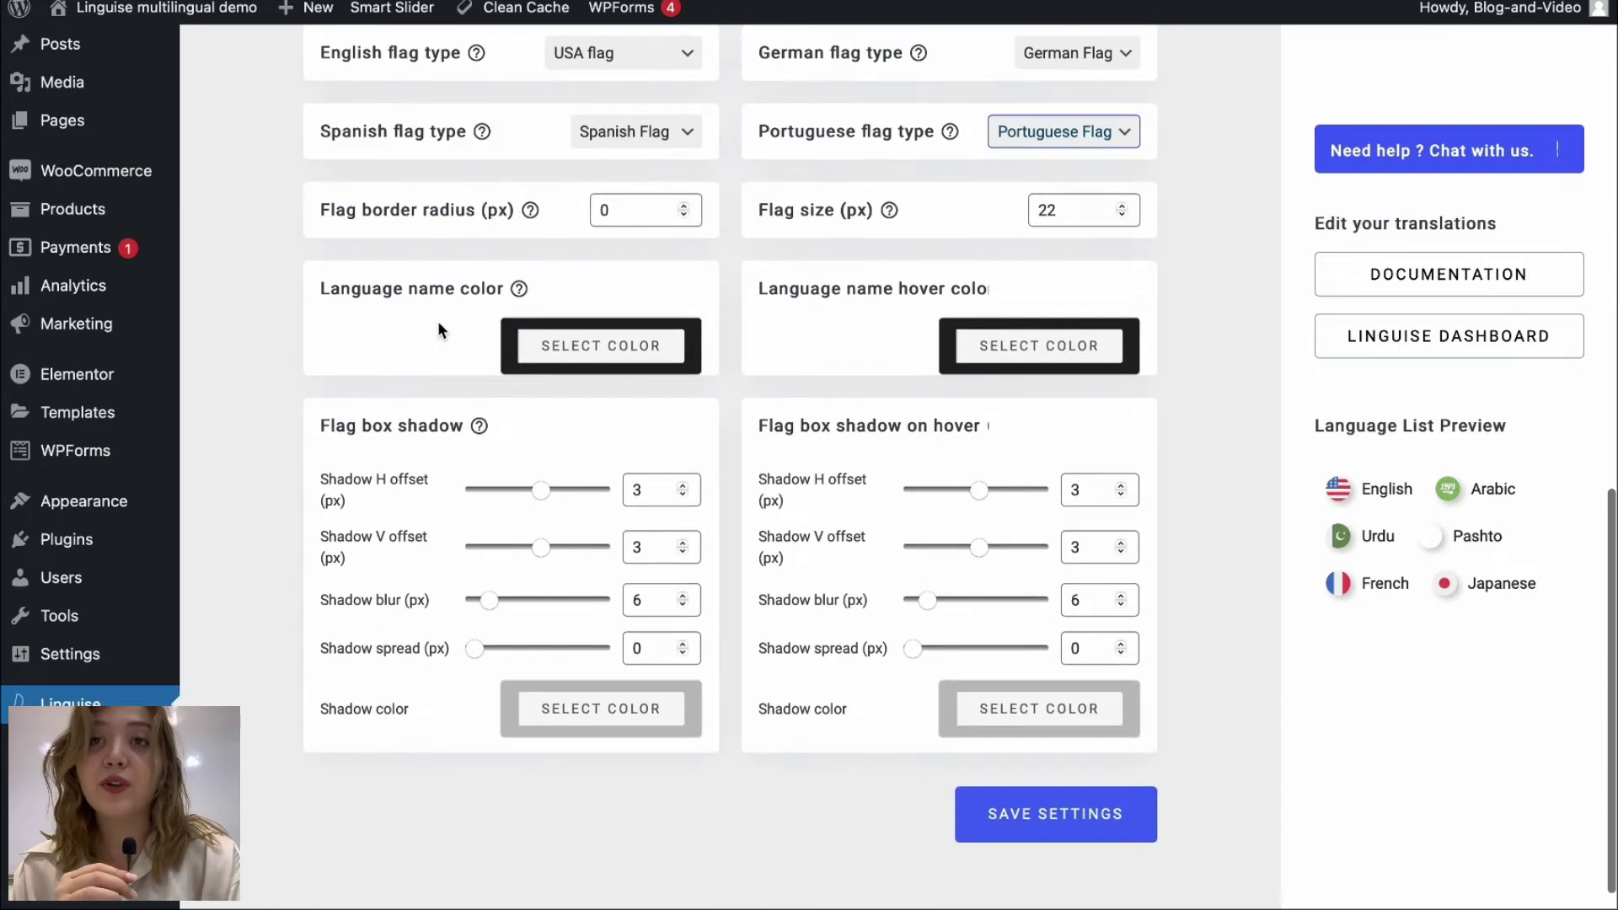
pyautogui.moveTo(509, 303)
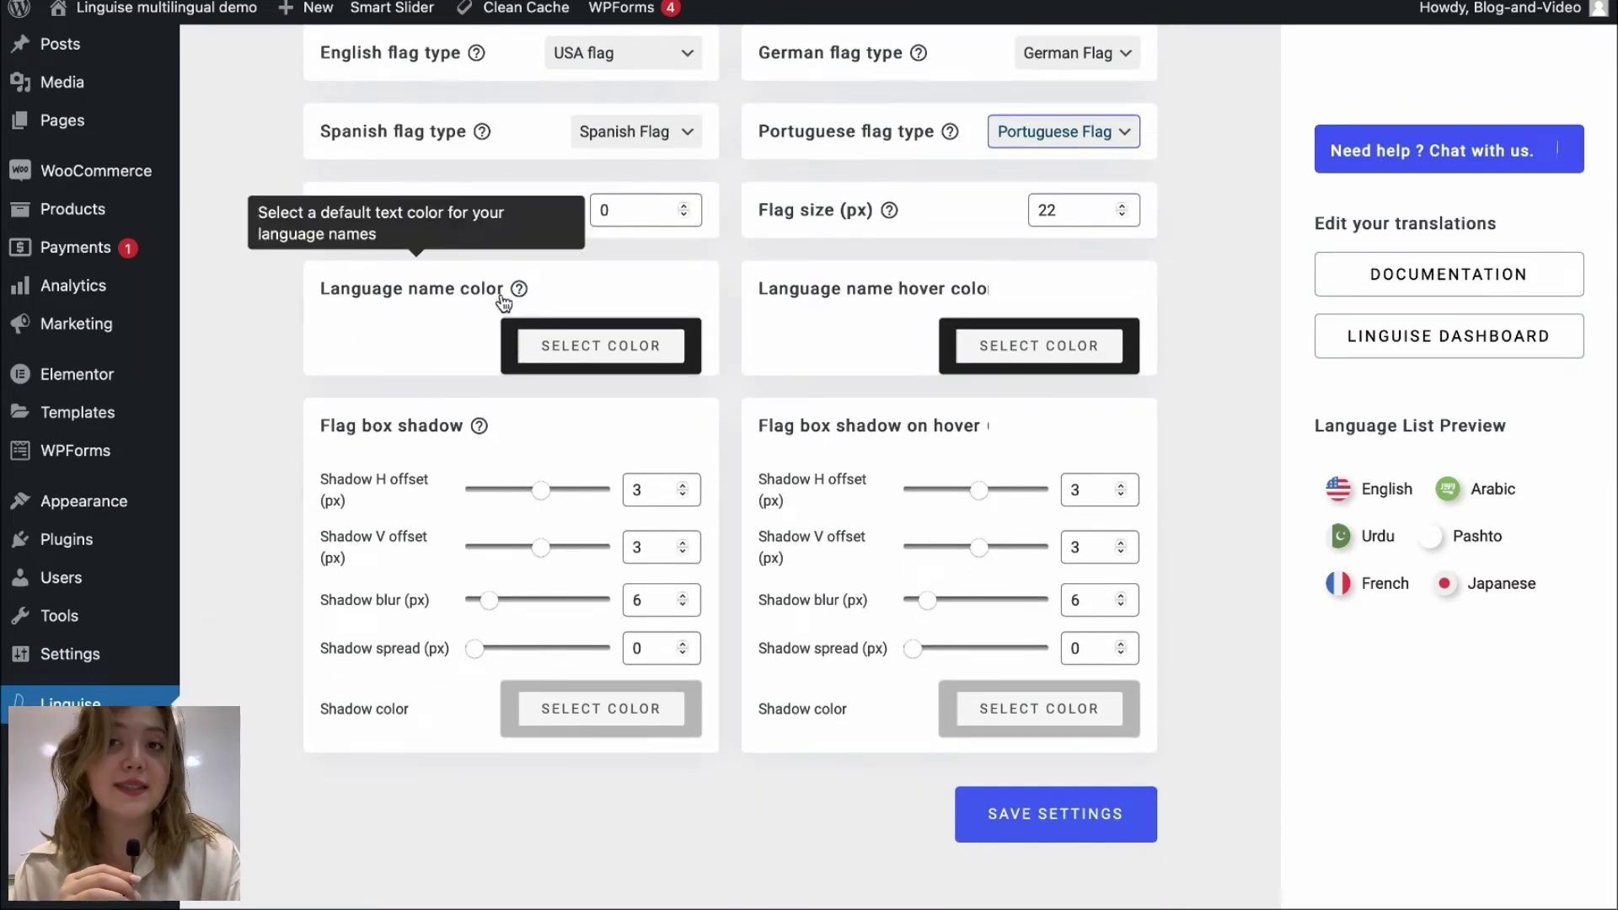
pyautogui.click(587, 353)
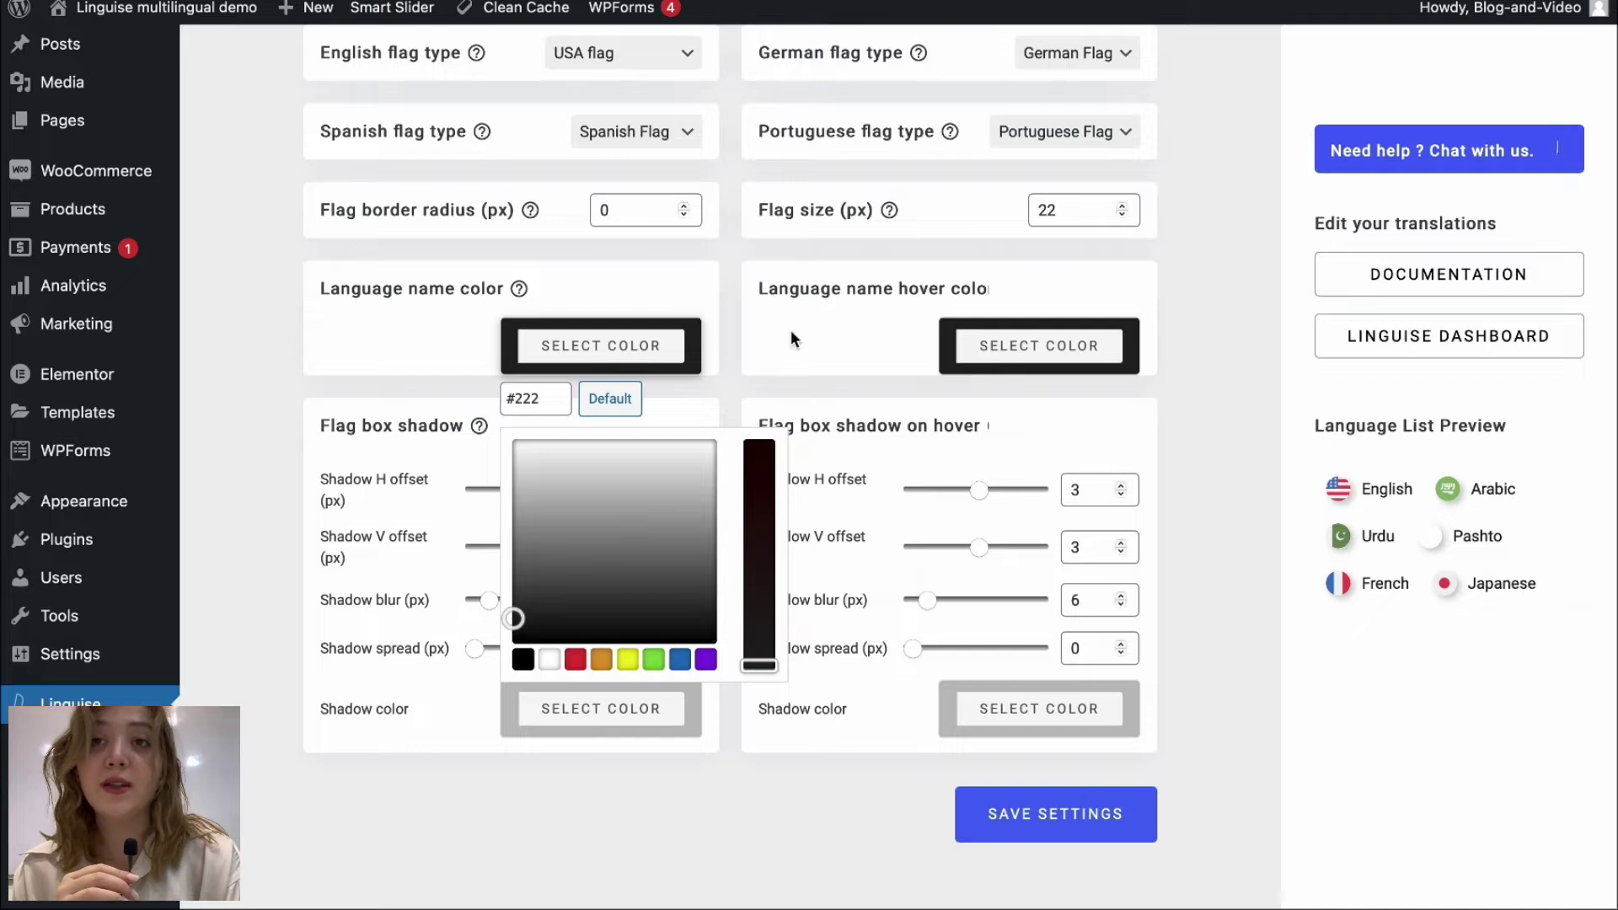
pyautogui.click(1021, 358)
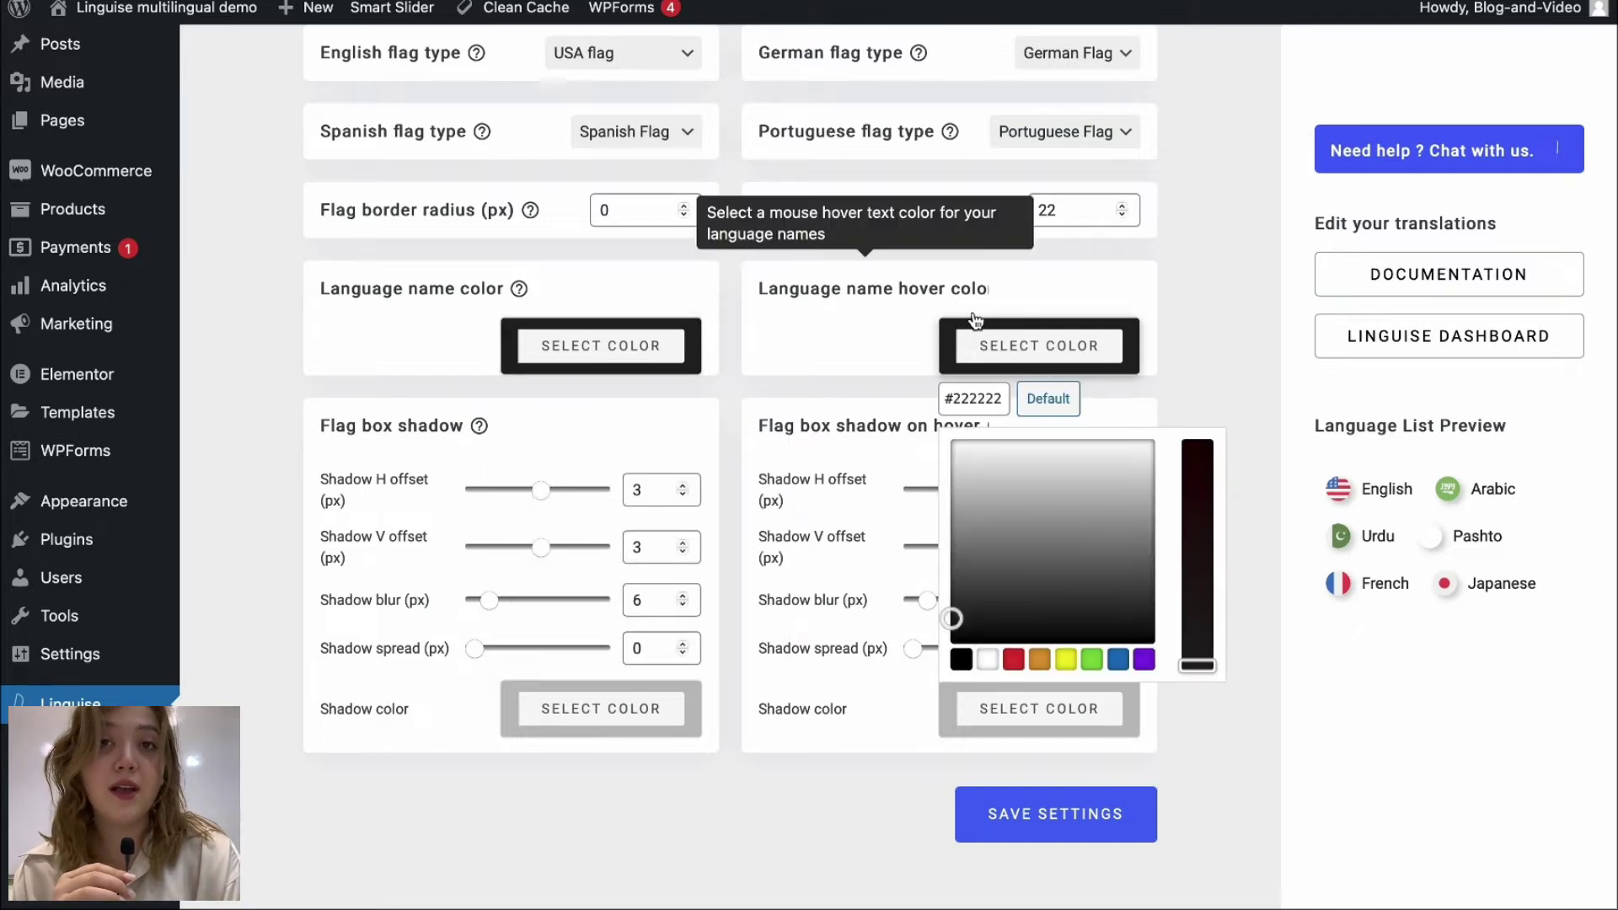
pyautogui.click(257, 483)
pyautogui.scroll(-1, 261, 481)
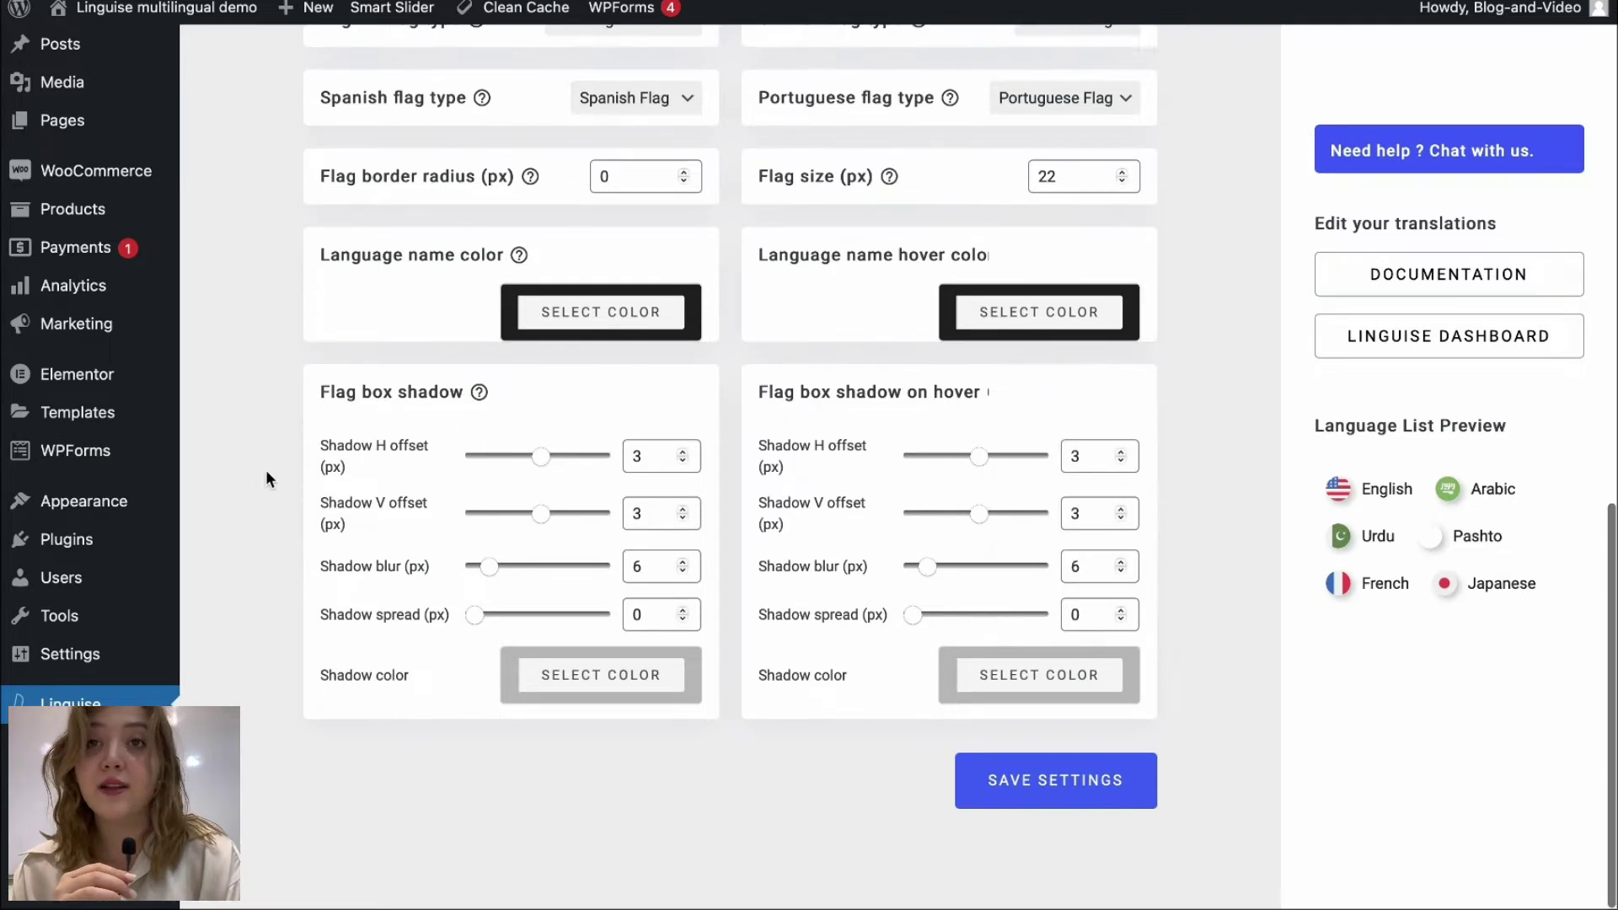
pyautogui.moveTo(543, 457); pyautogui.dragTo(1257, 439)
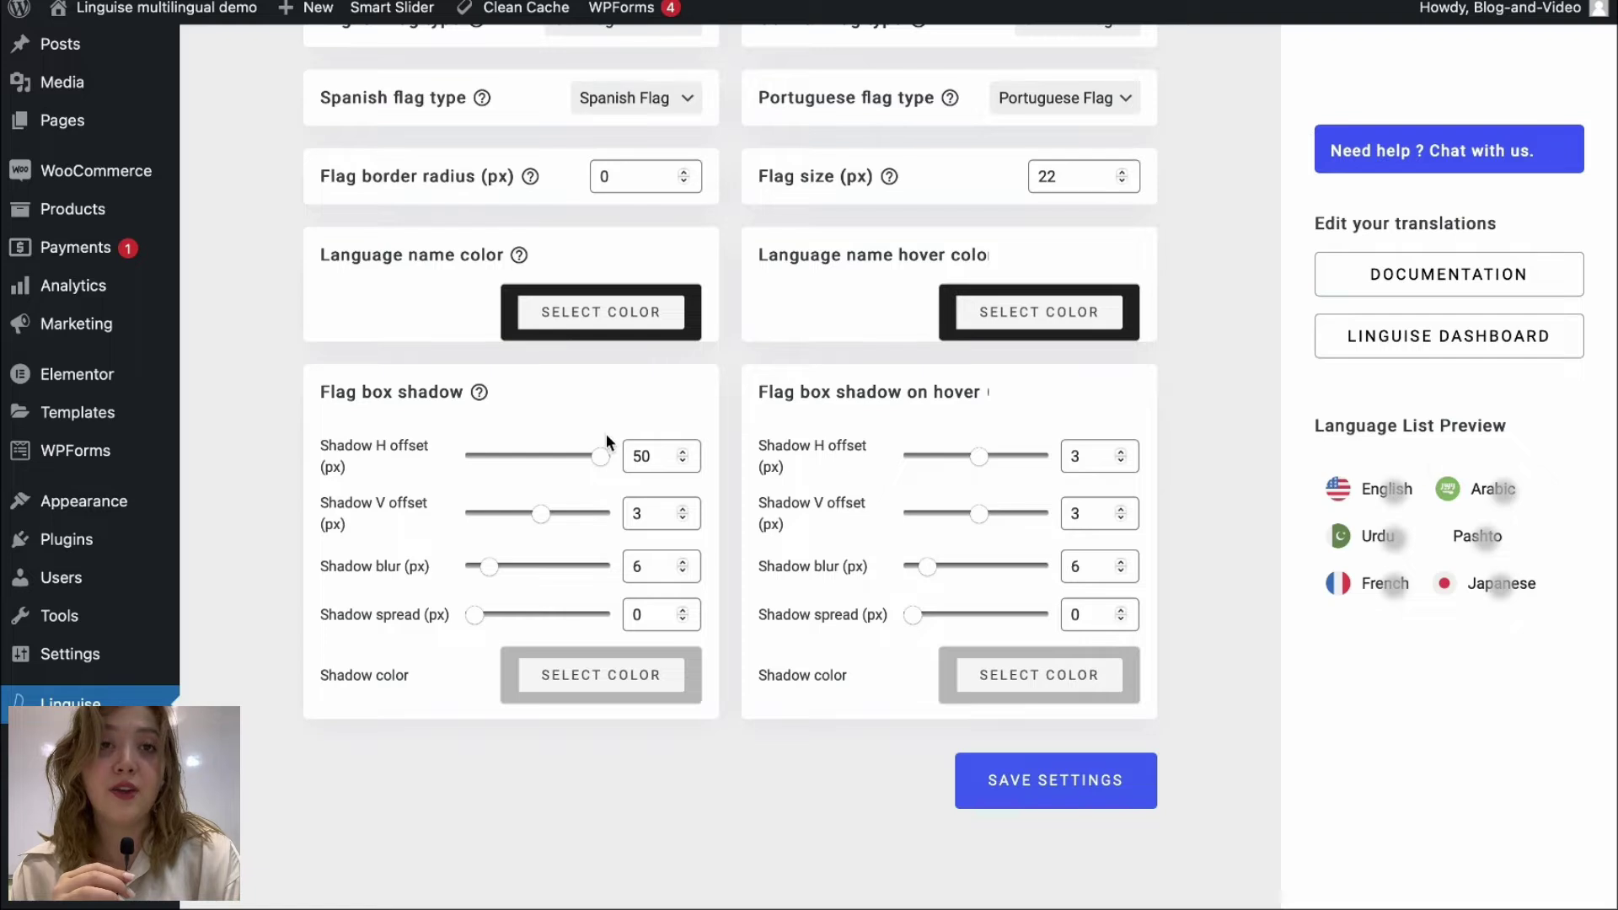
pyautogui.moveTo(599, 456); pyautogui.dragTo(539, 458)
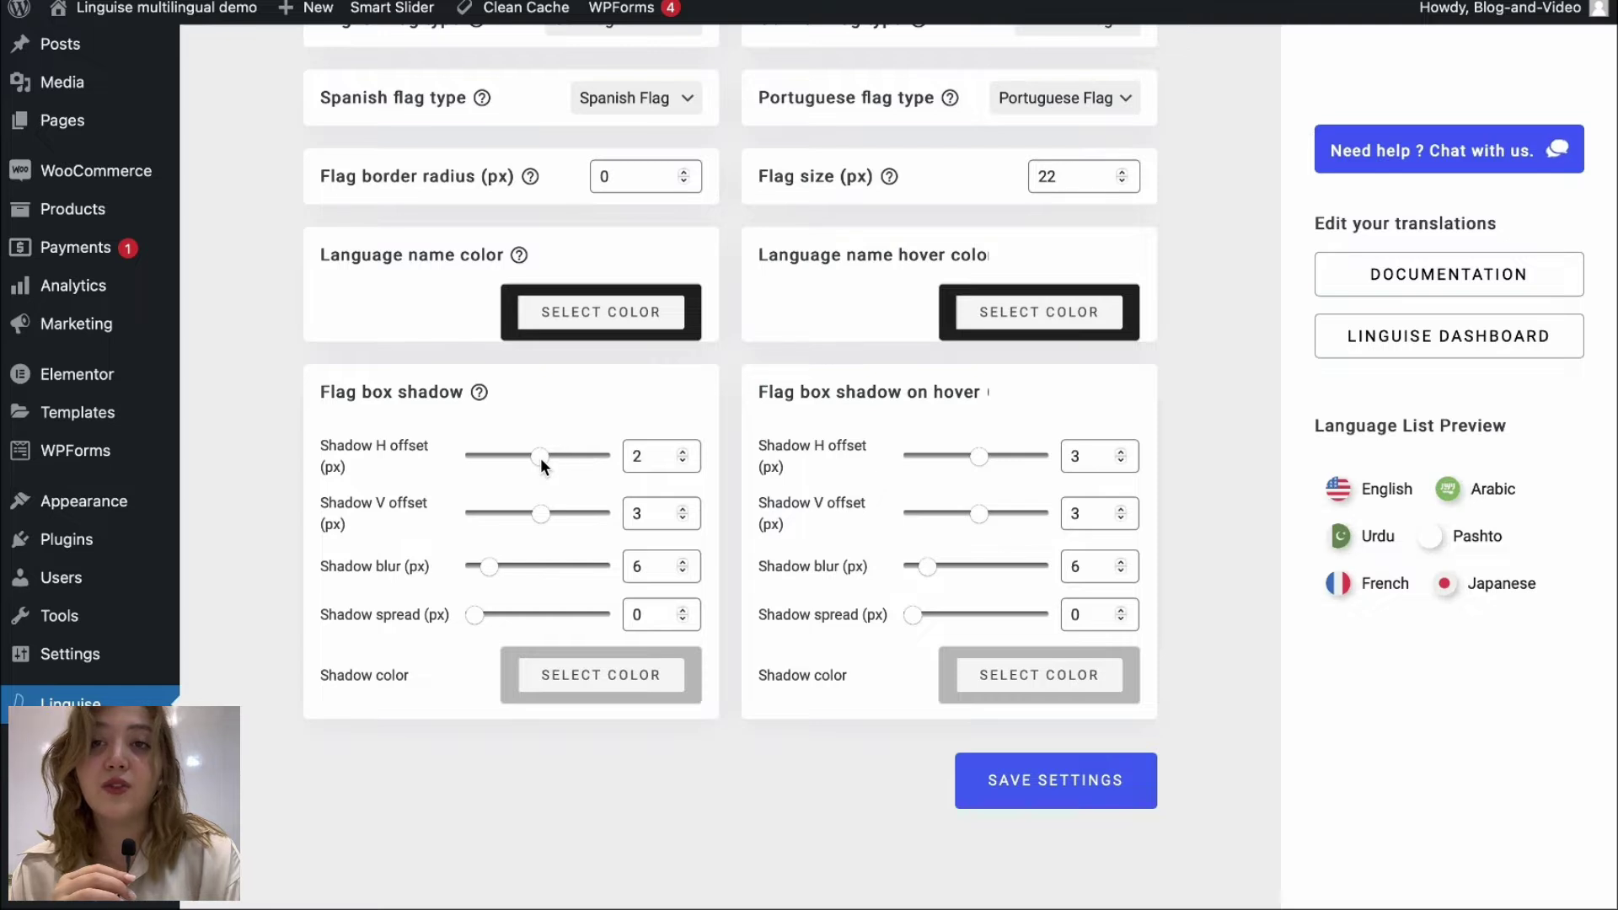
pyautogui.click(646, 460)
pyautogui.click(247, 570)
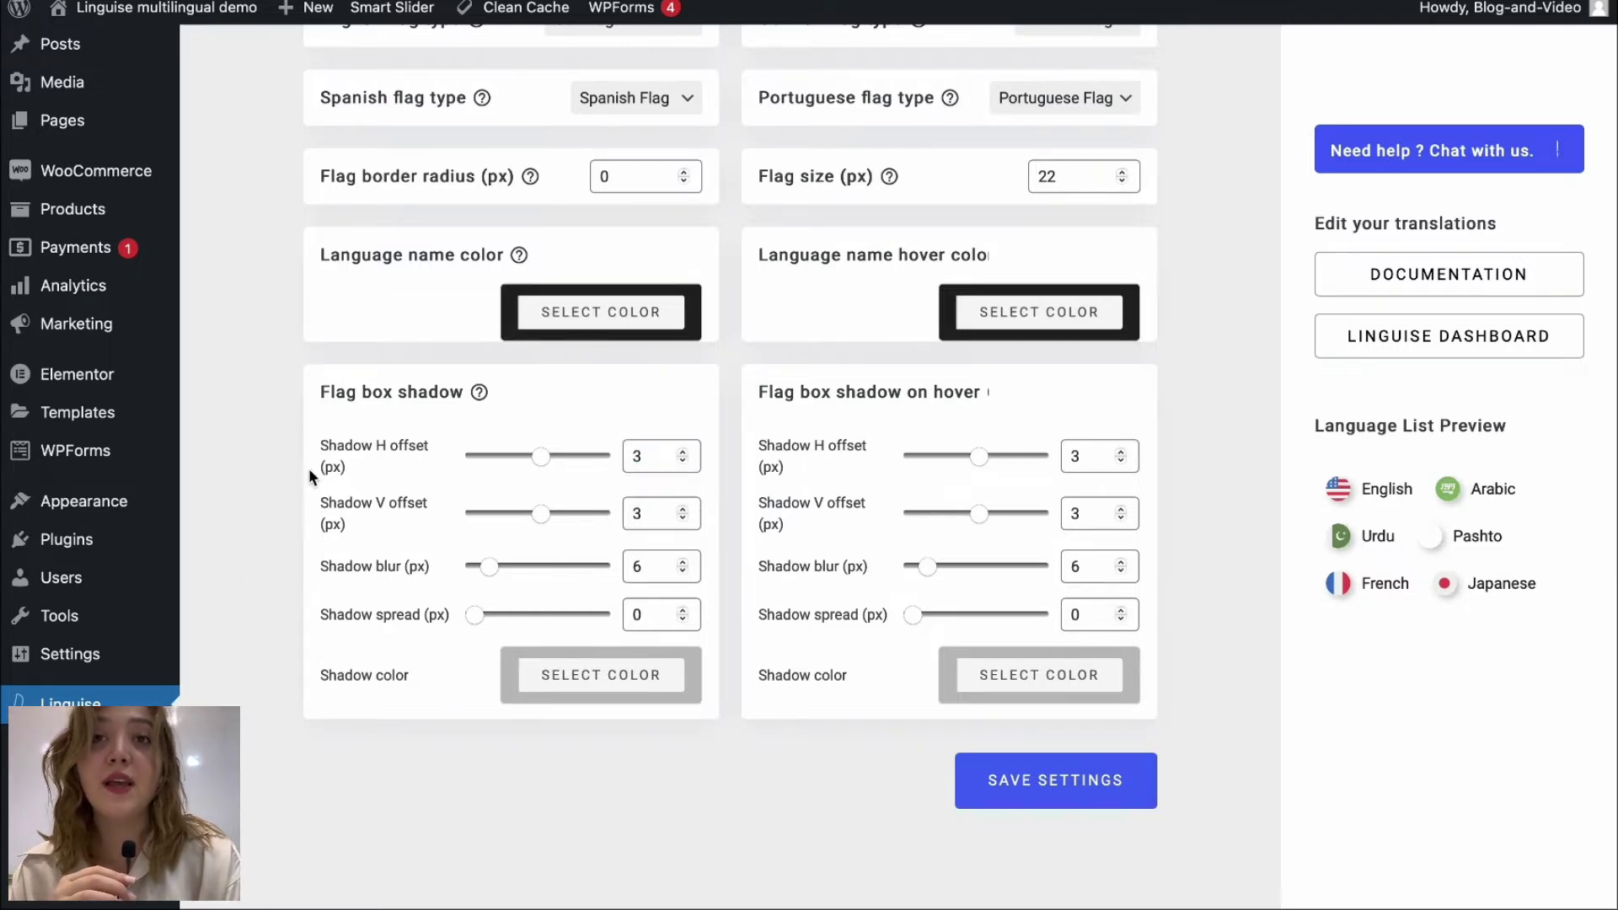
pyautogui.moveTo(814, 406)
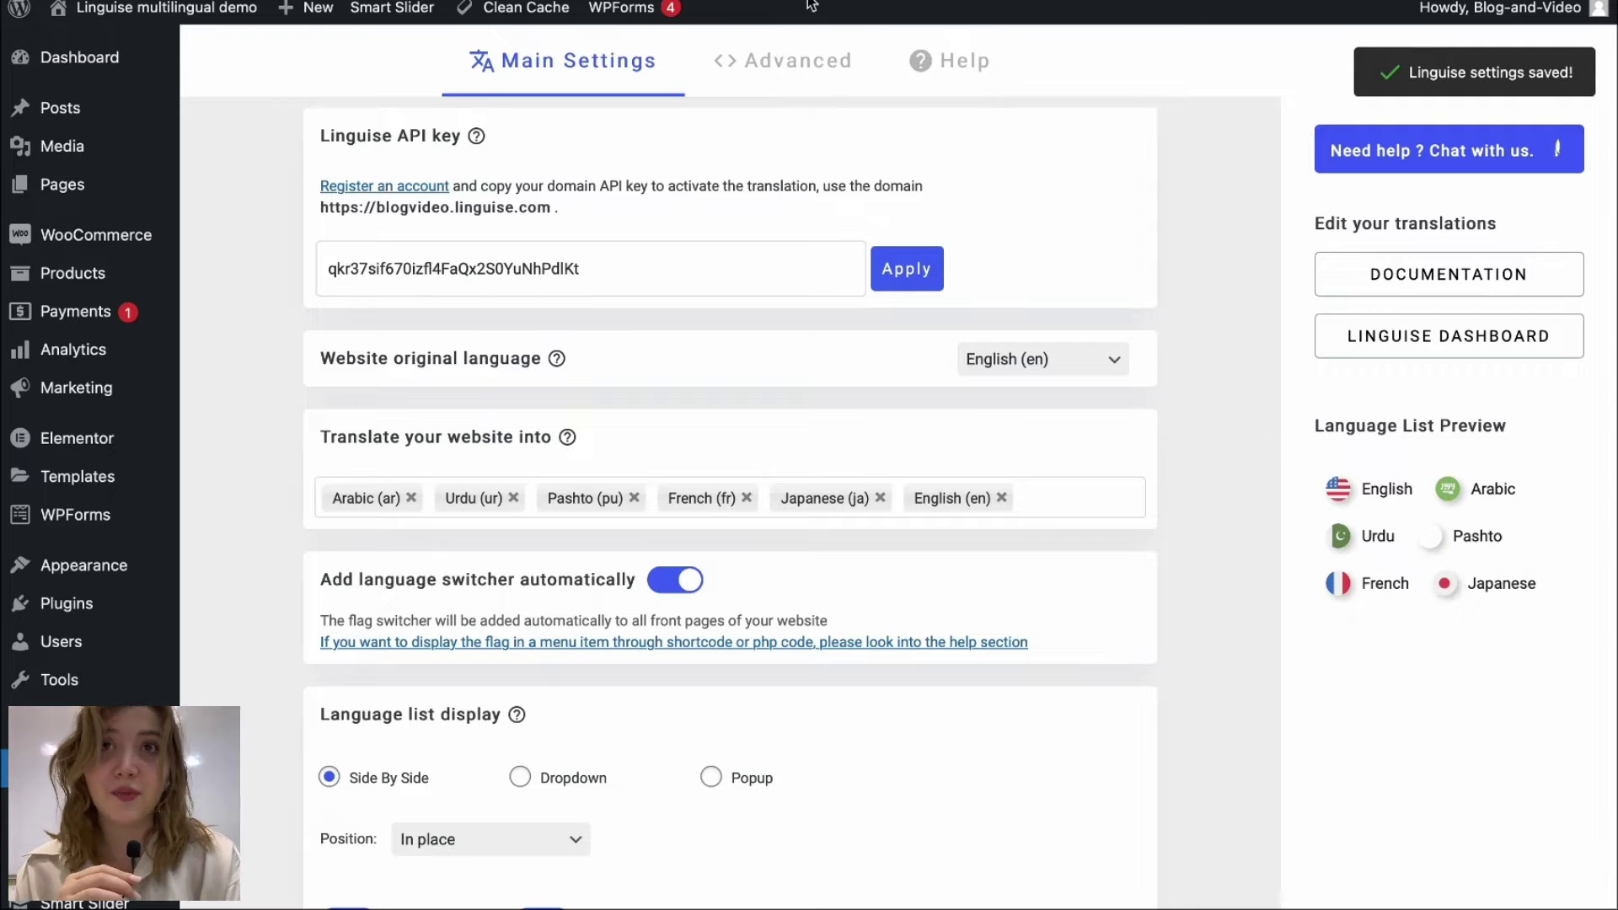
# Show the Advanced settings and review the cache (200 MB limit) and browser language redirect options
pyautogui.click(760, 66)
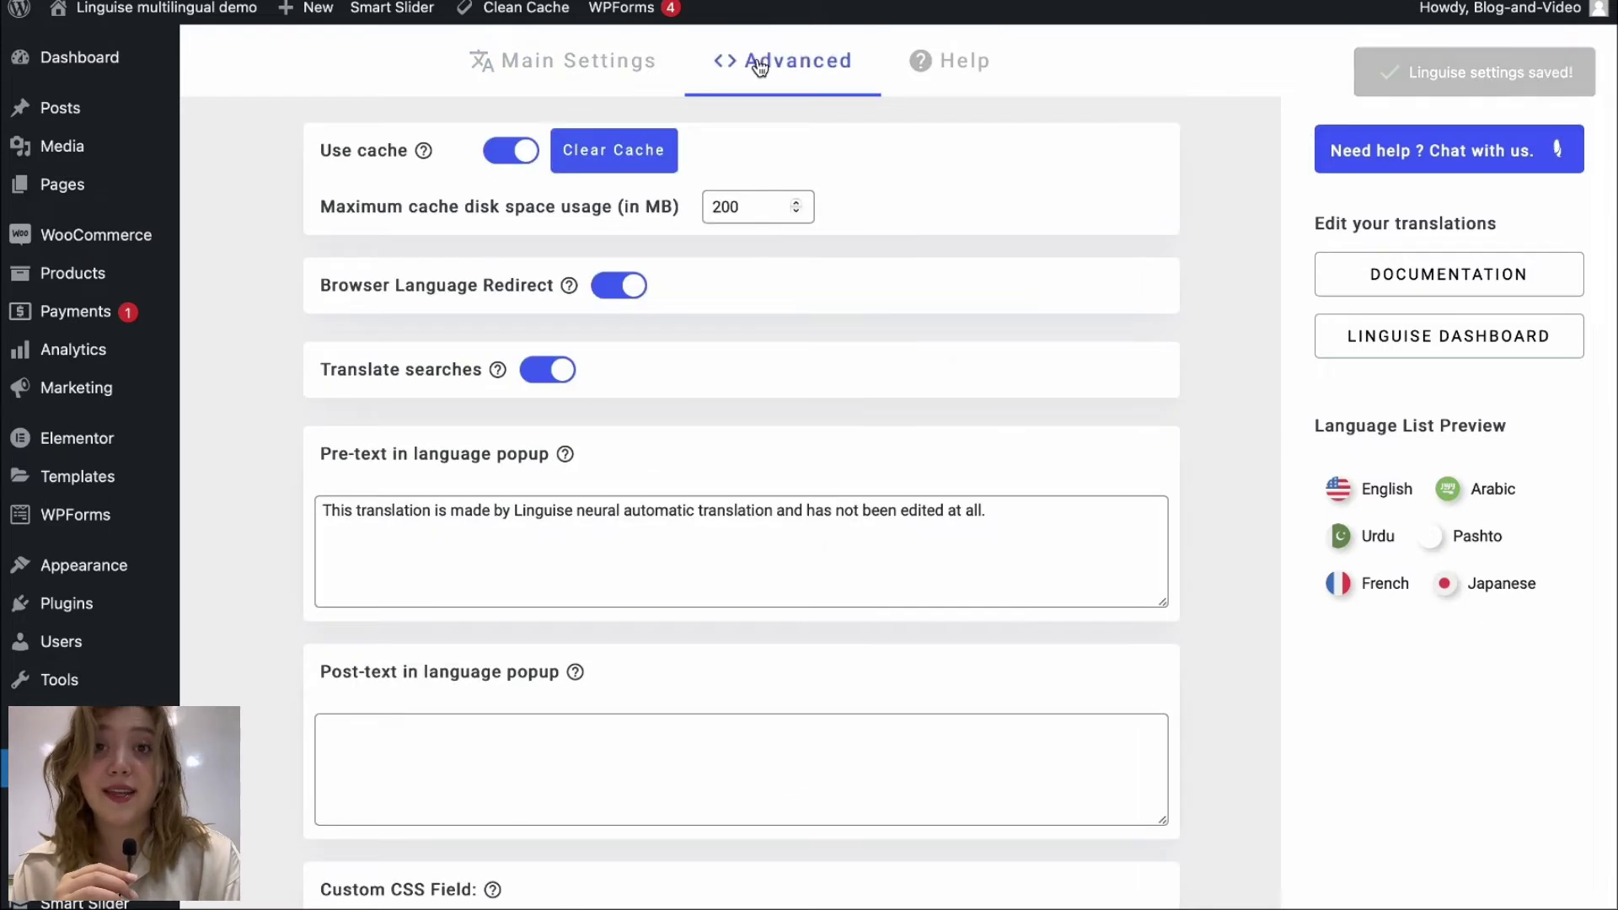
pyautogui.moveTo(380, 145)
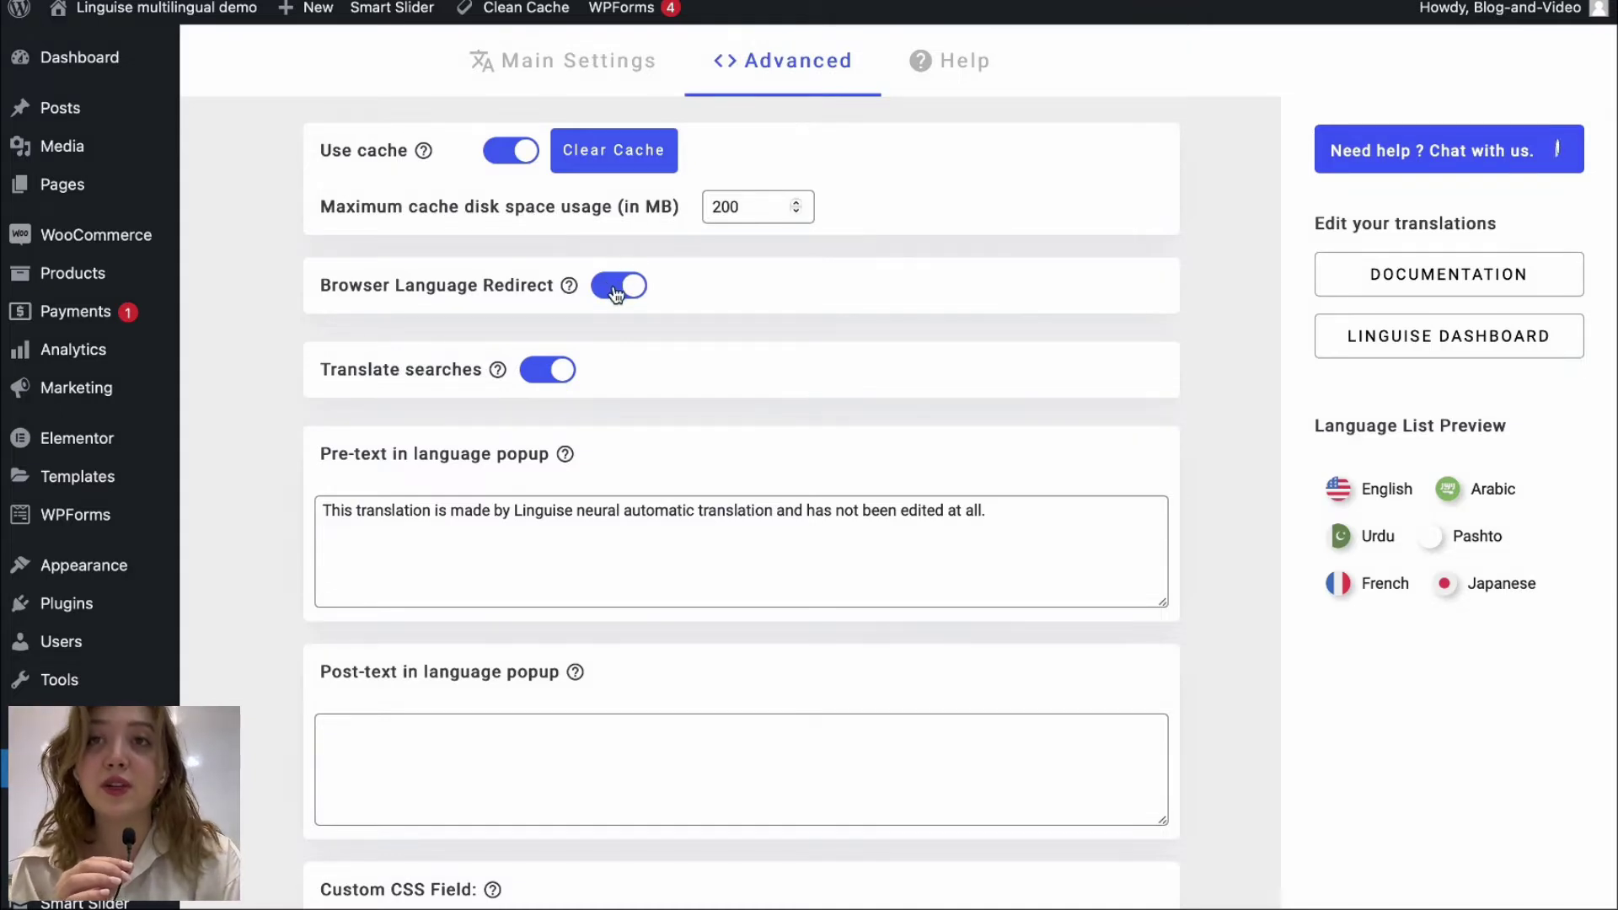
pyautogui.moveTo(558, 292)
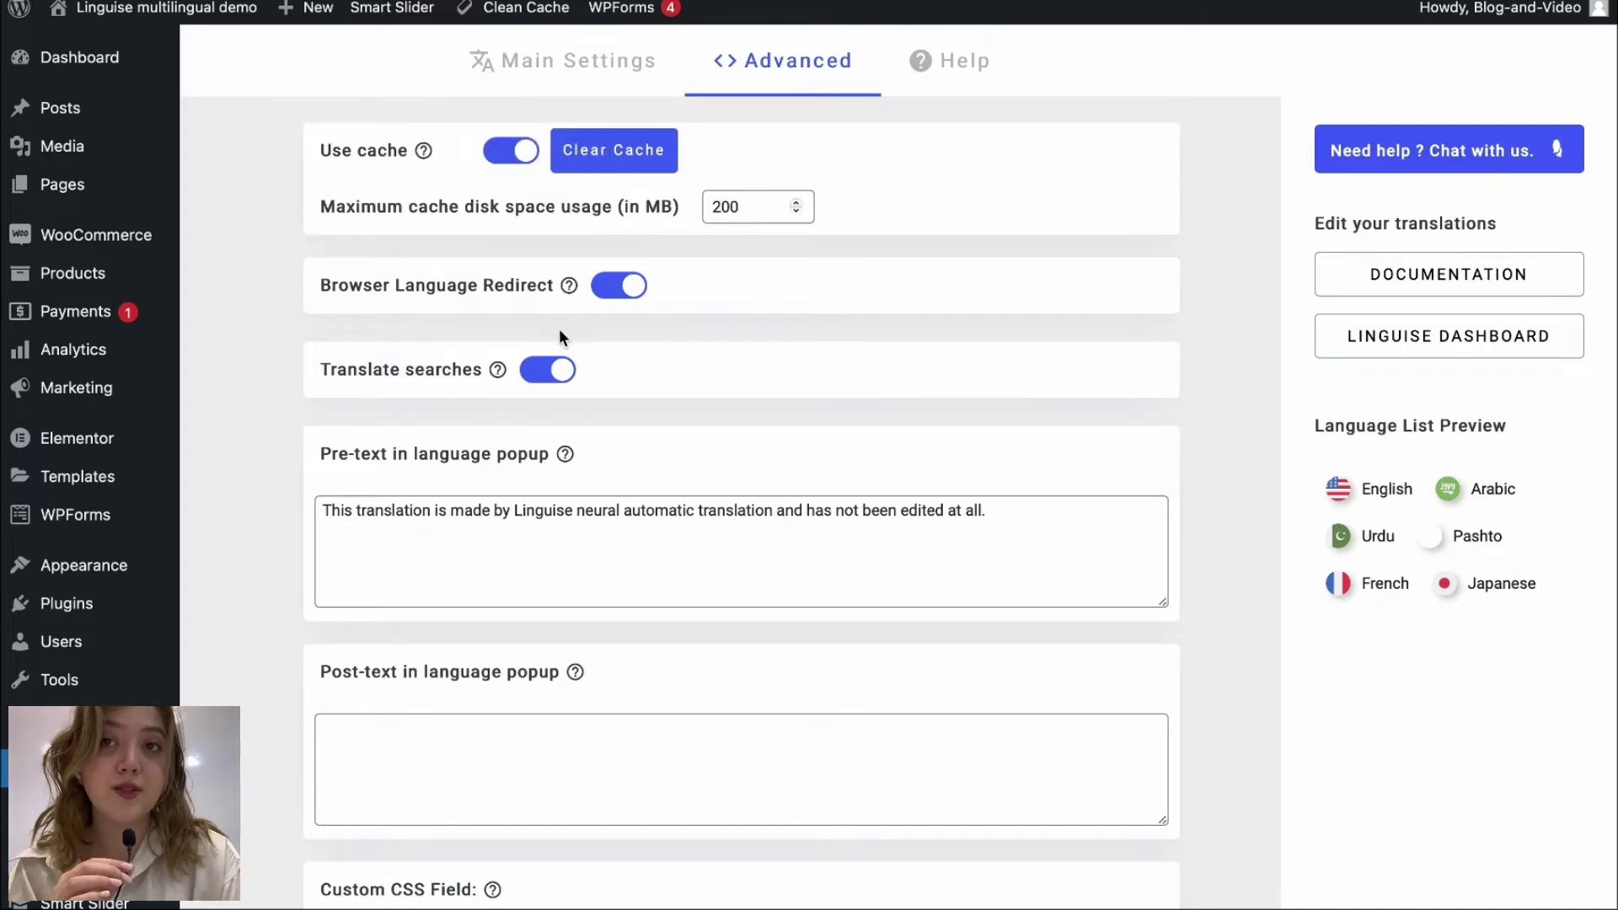
pyautogui.moveTo(497, 371)
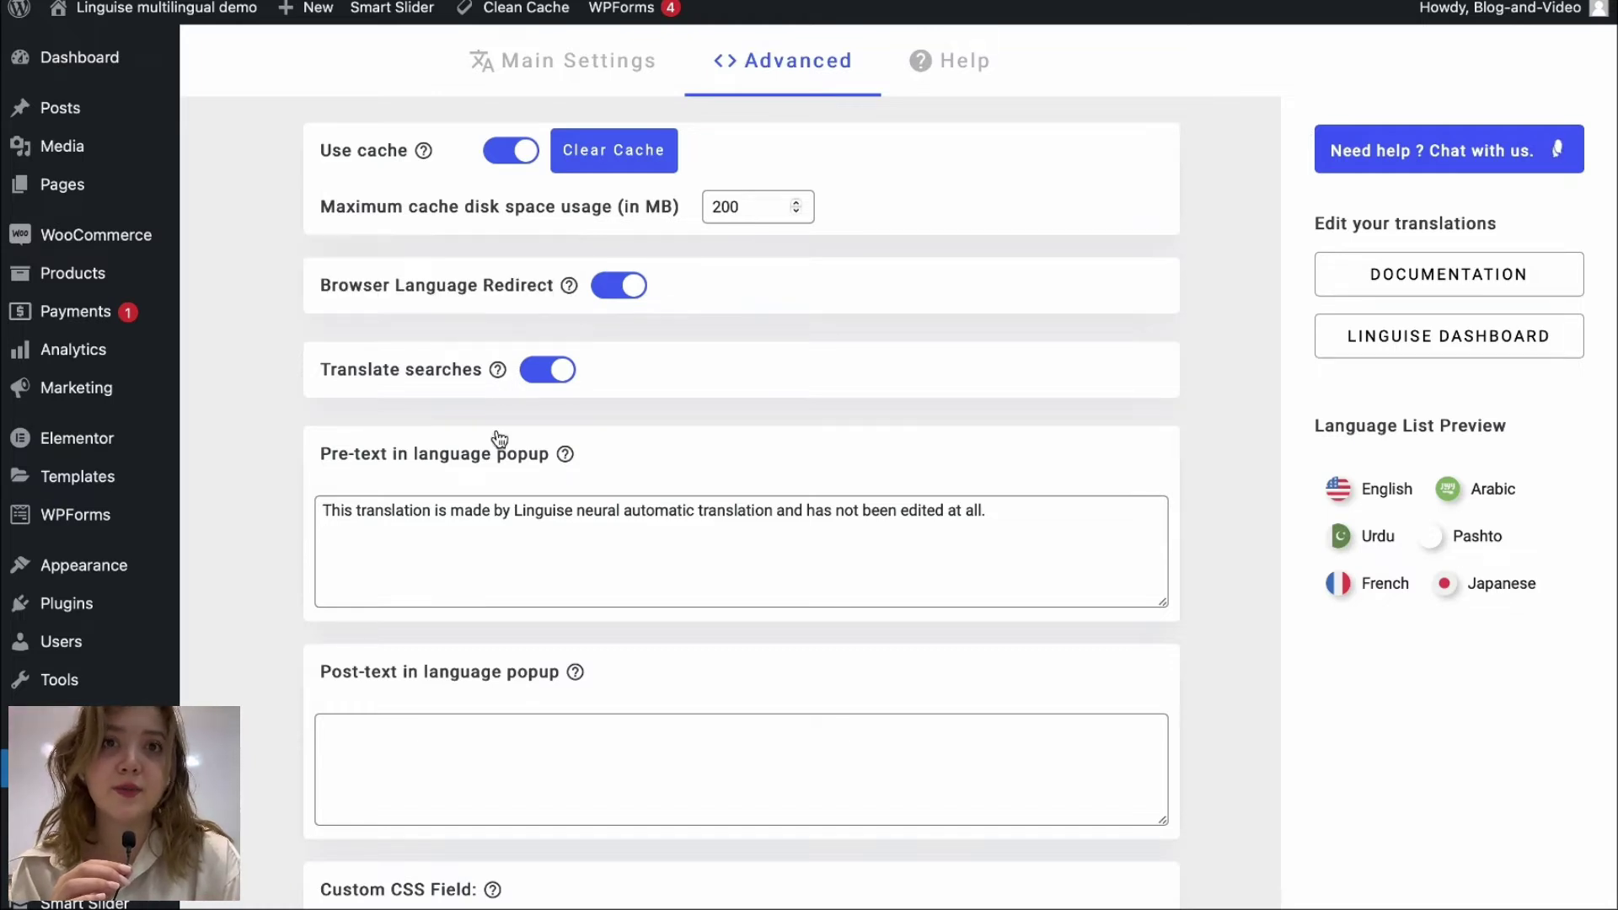
pyautogui.scroll(-1, 498, 452)
pyautogui.moveTo(332, 424)
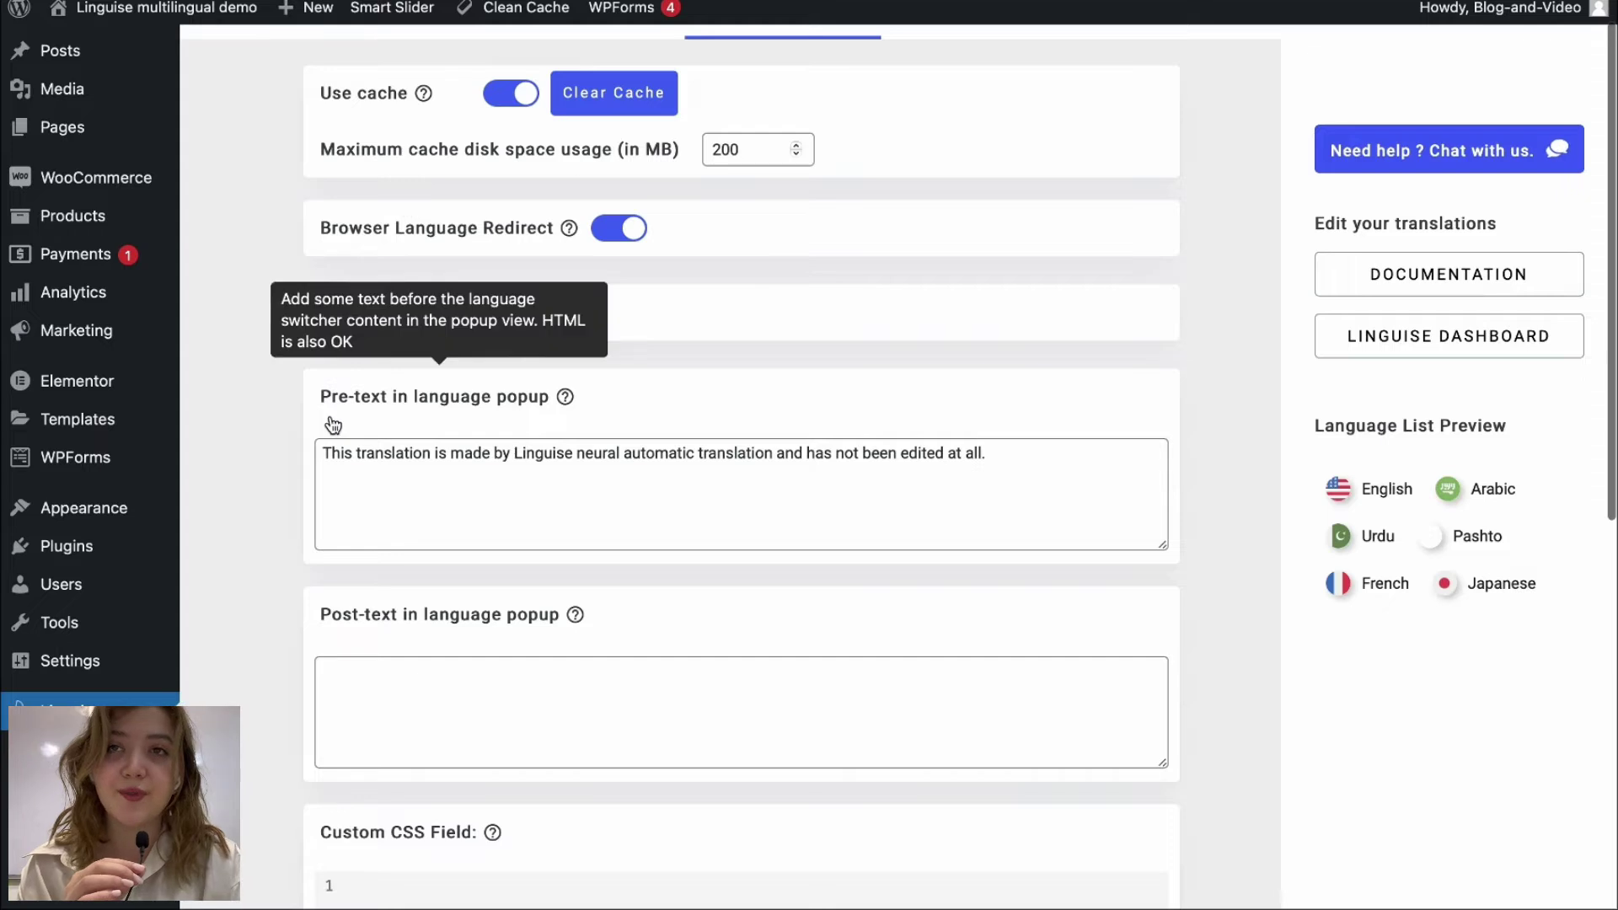
# Review the language popup pre-text and post-text fields and the debug options
pyautogui.scroll(-2, 334, 423)
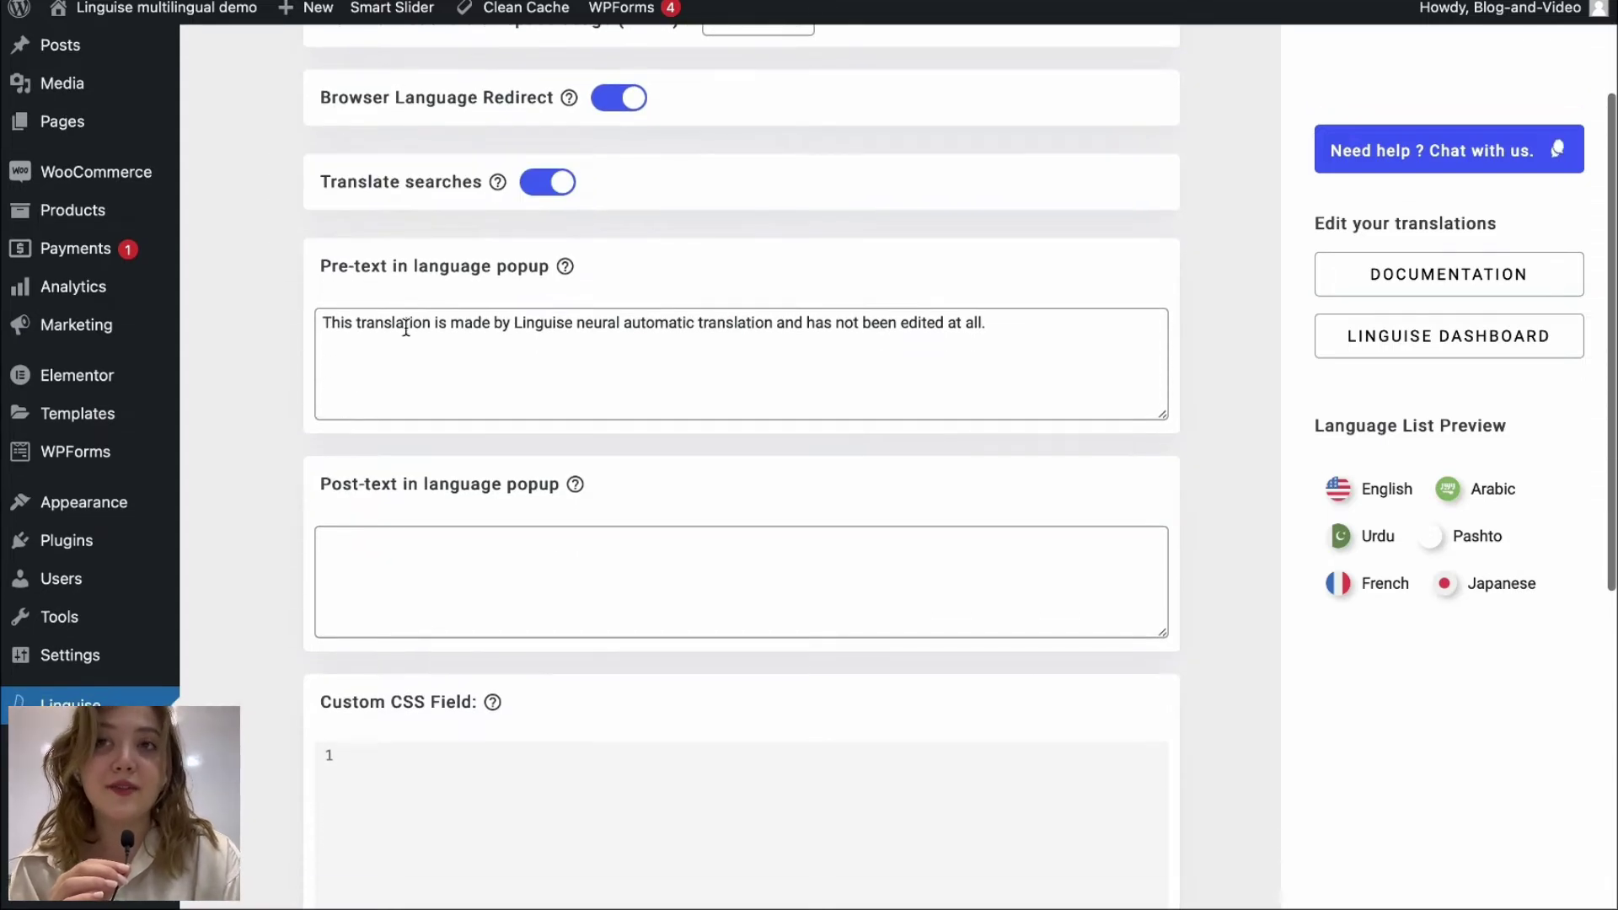
pyautogui.click(405, 328)
pyautogui.scroll(-3, 405, 327)
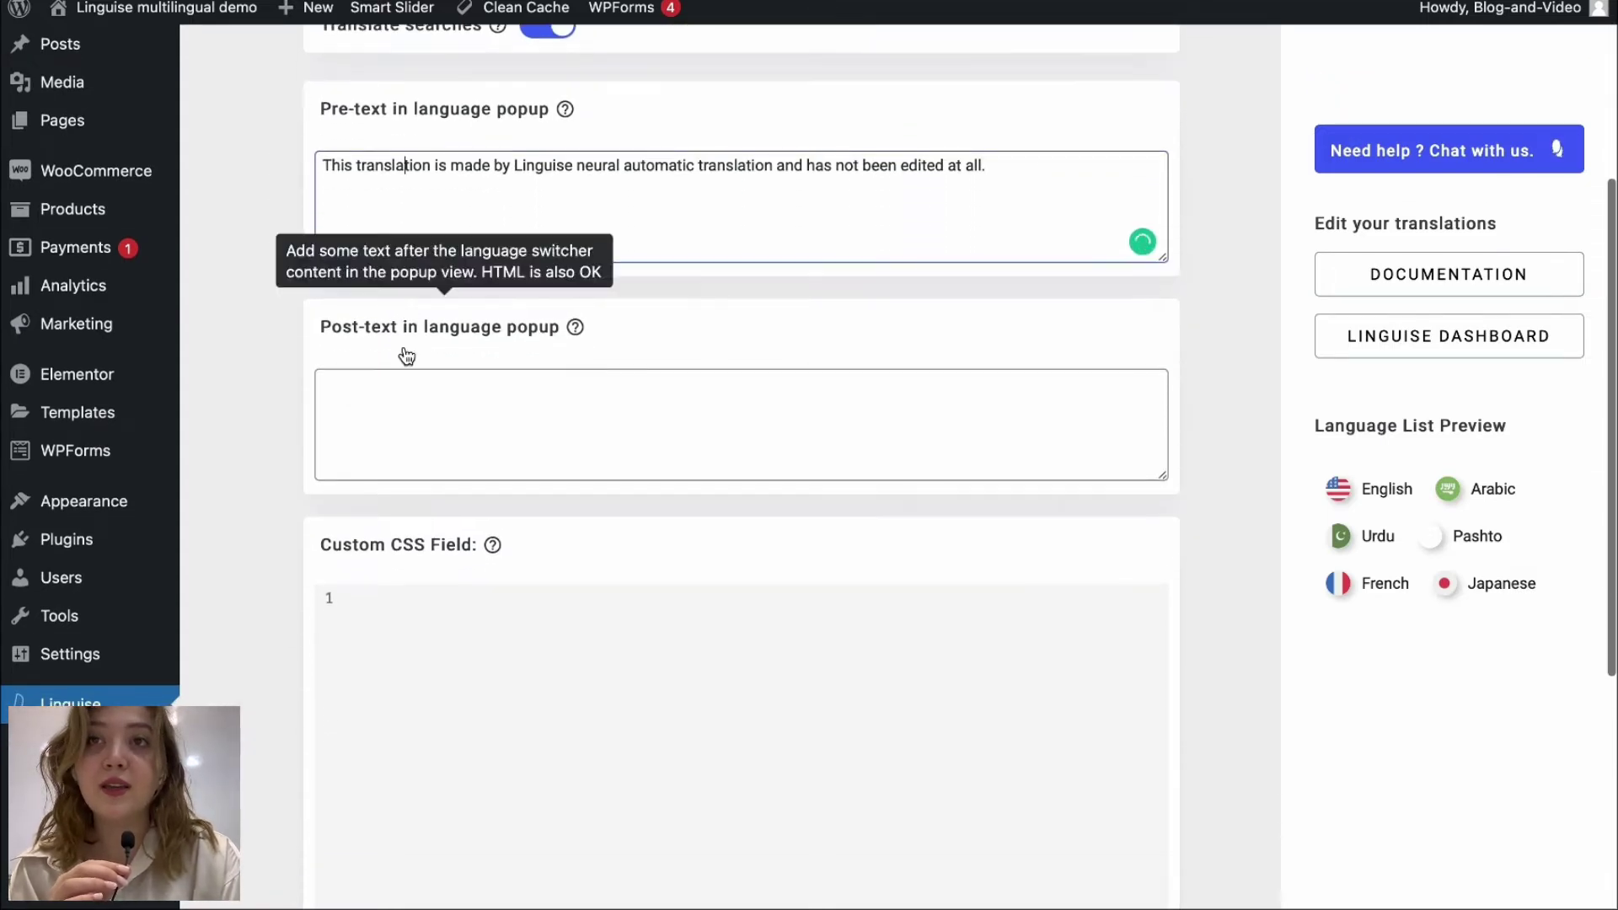
pyautogui.click(401, 425)
pyautogui.scroll(-5, 401, 425)
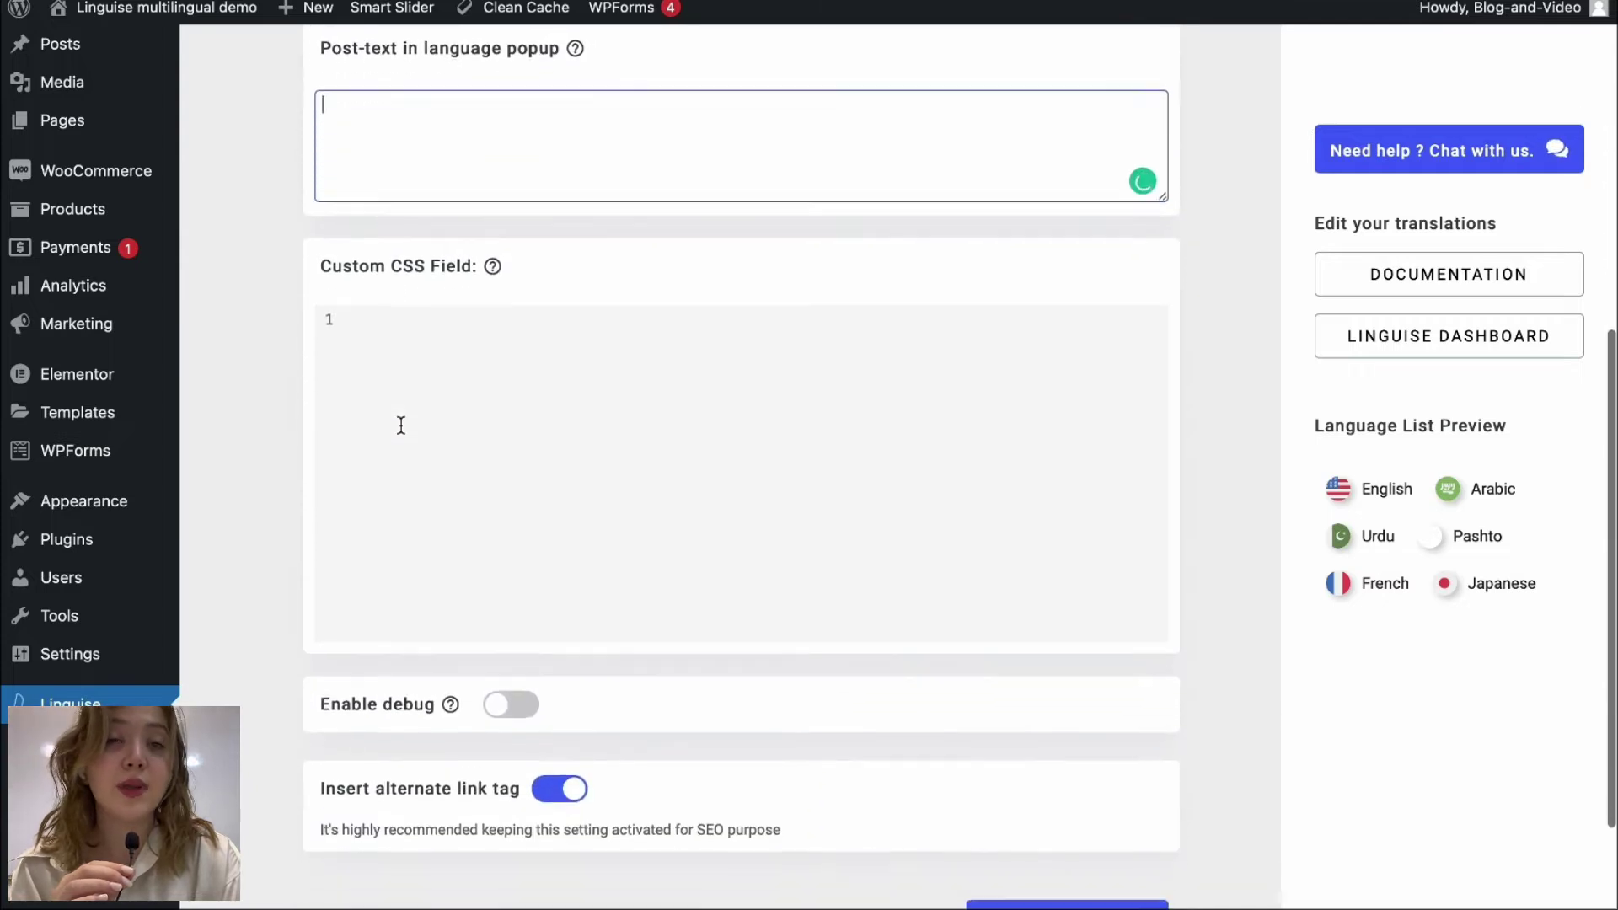
pyautogui.scroll(-1, 472, 423)
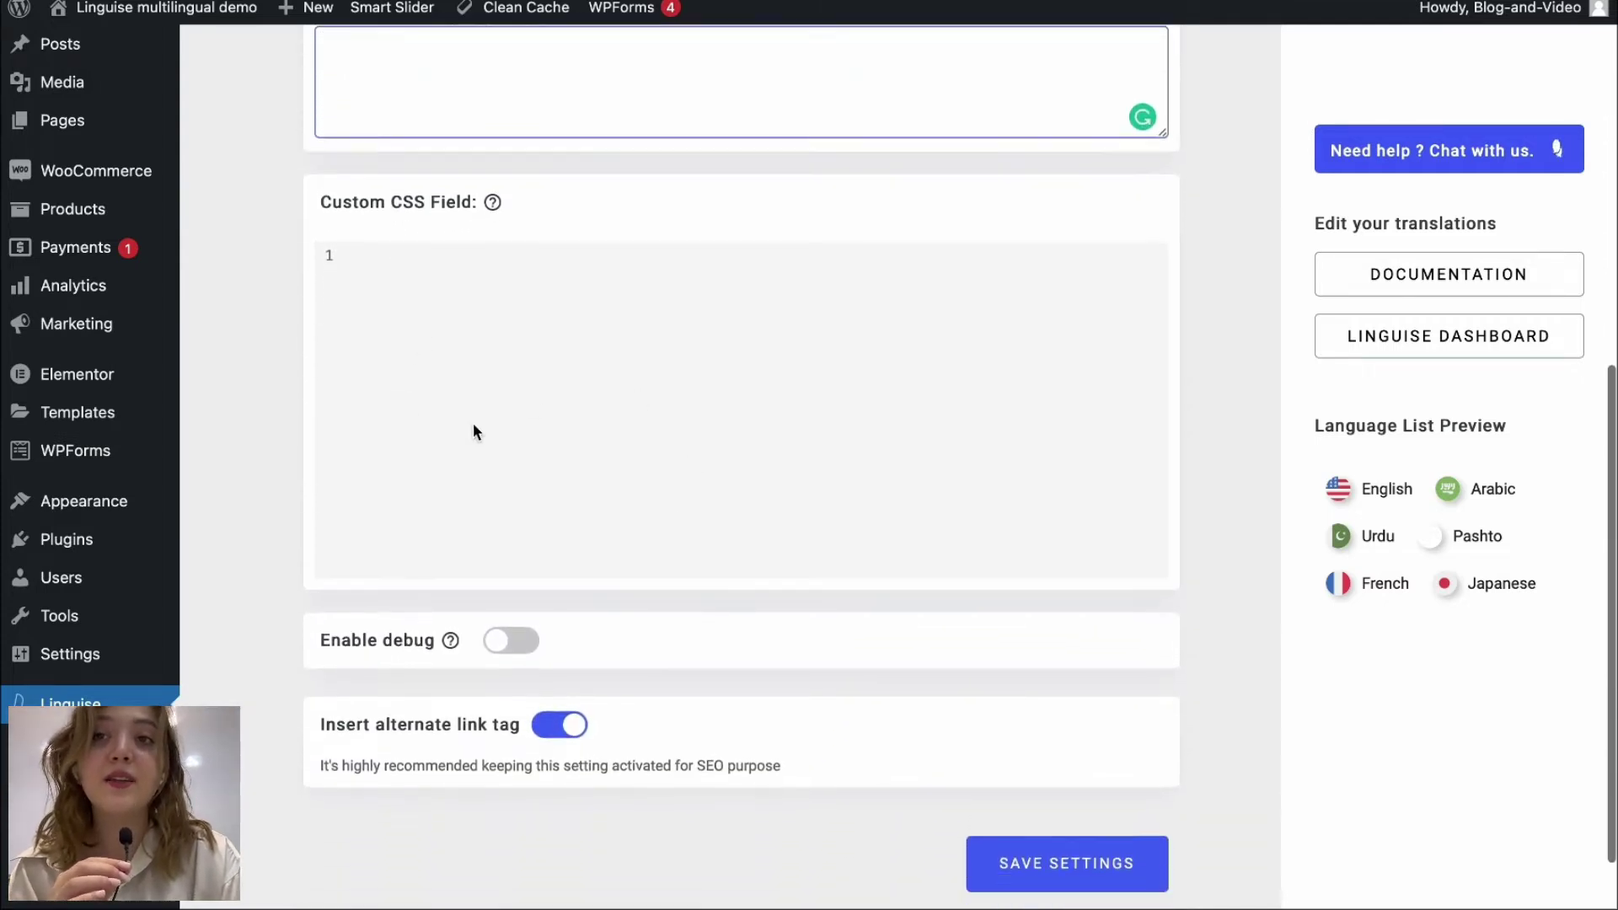
pyautogui.moveTo(452, 604)
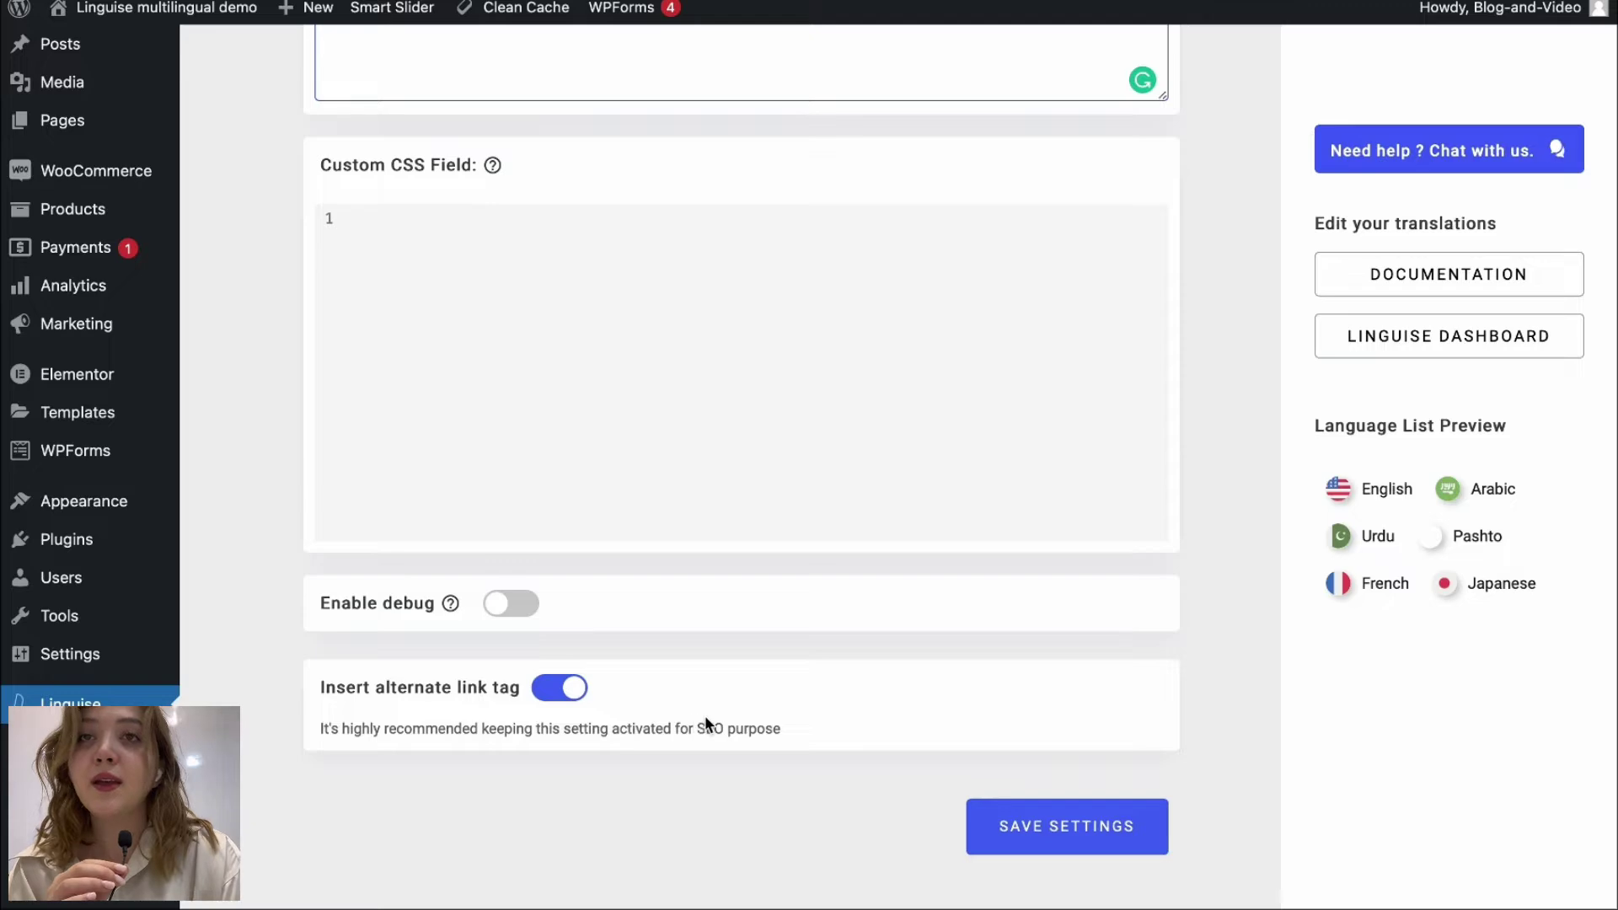
pyautogui.scroll(10, 706, 722)
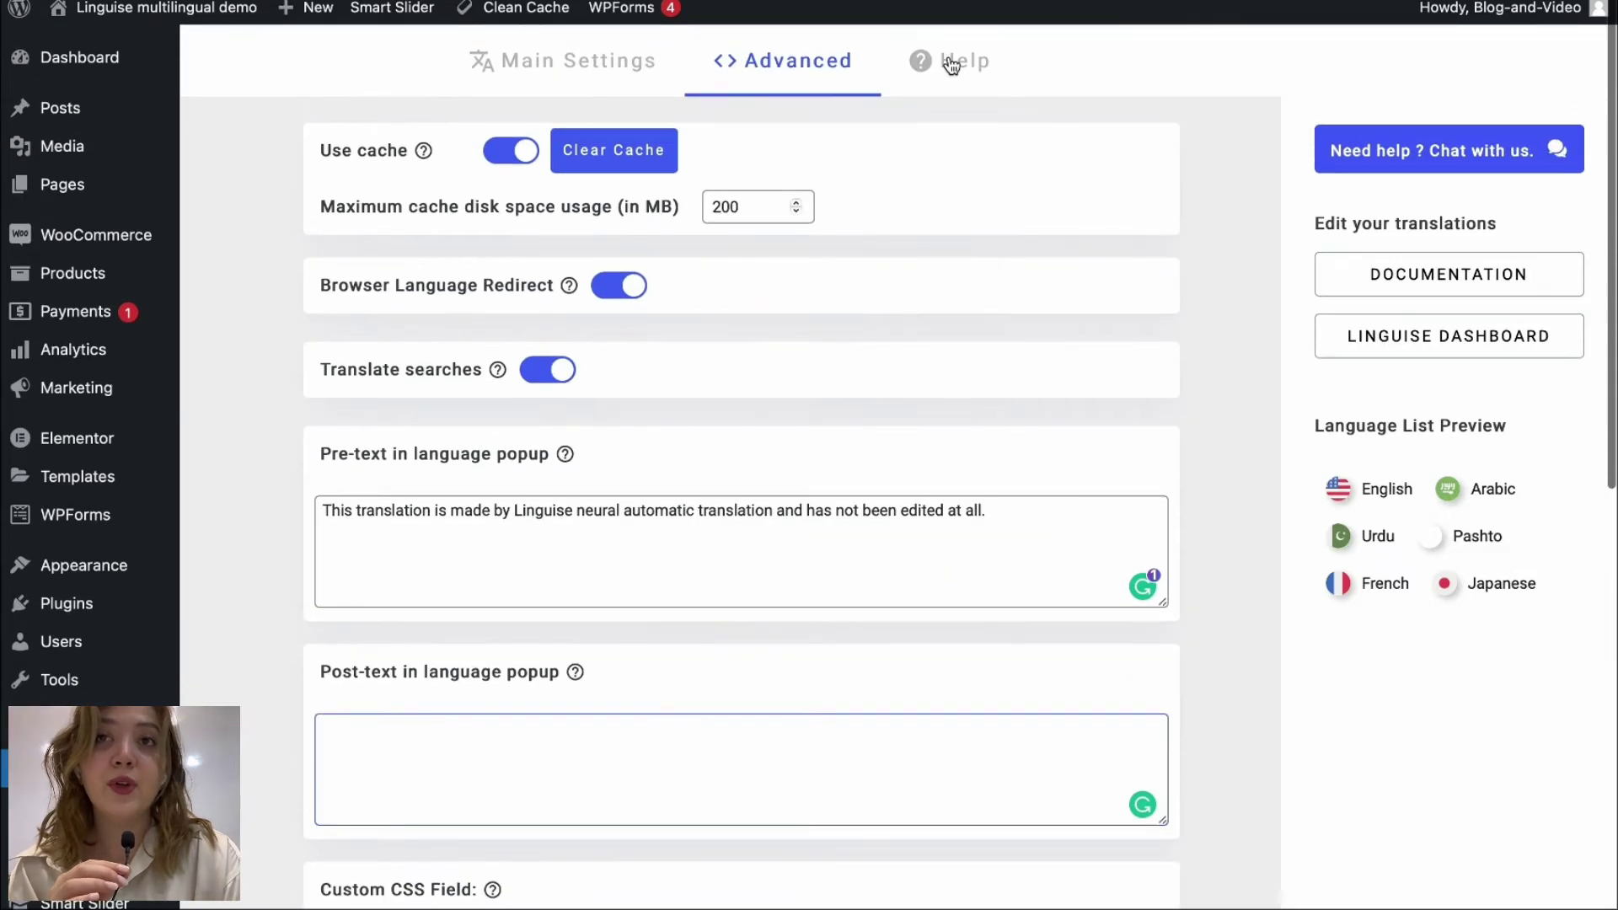
# Show the Help instructions for loading flags via WordPress menu, [linguise] shortcode or PHP snippet
pyautogui.click(951, 66)
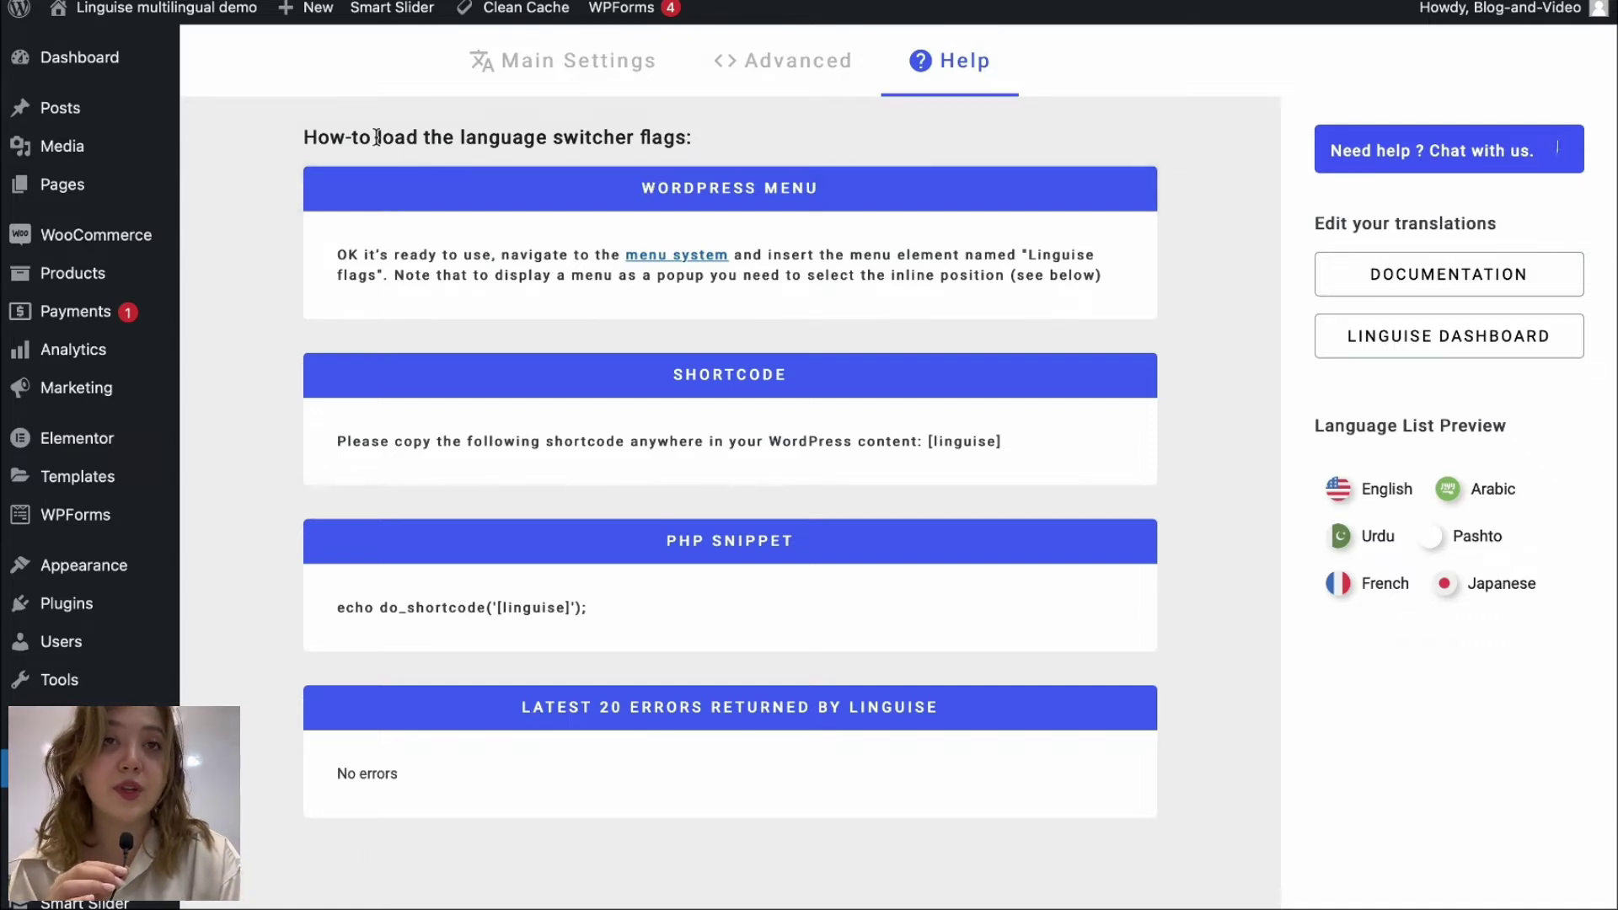
pyautogui.moveTo(310, 138); pyautogui.dragTo(719, 155)
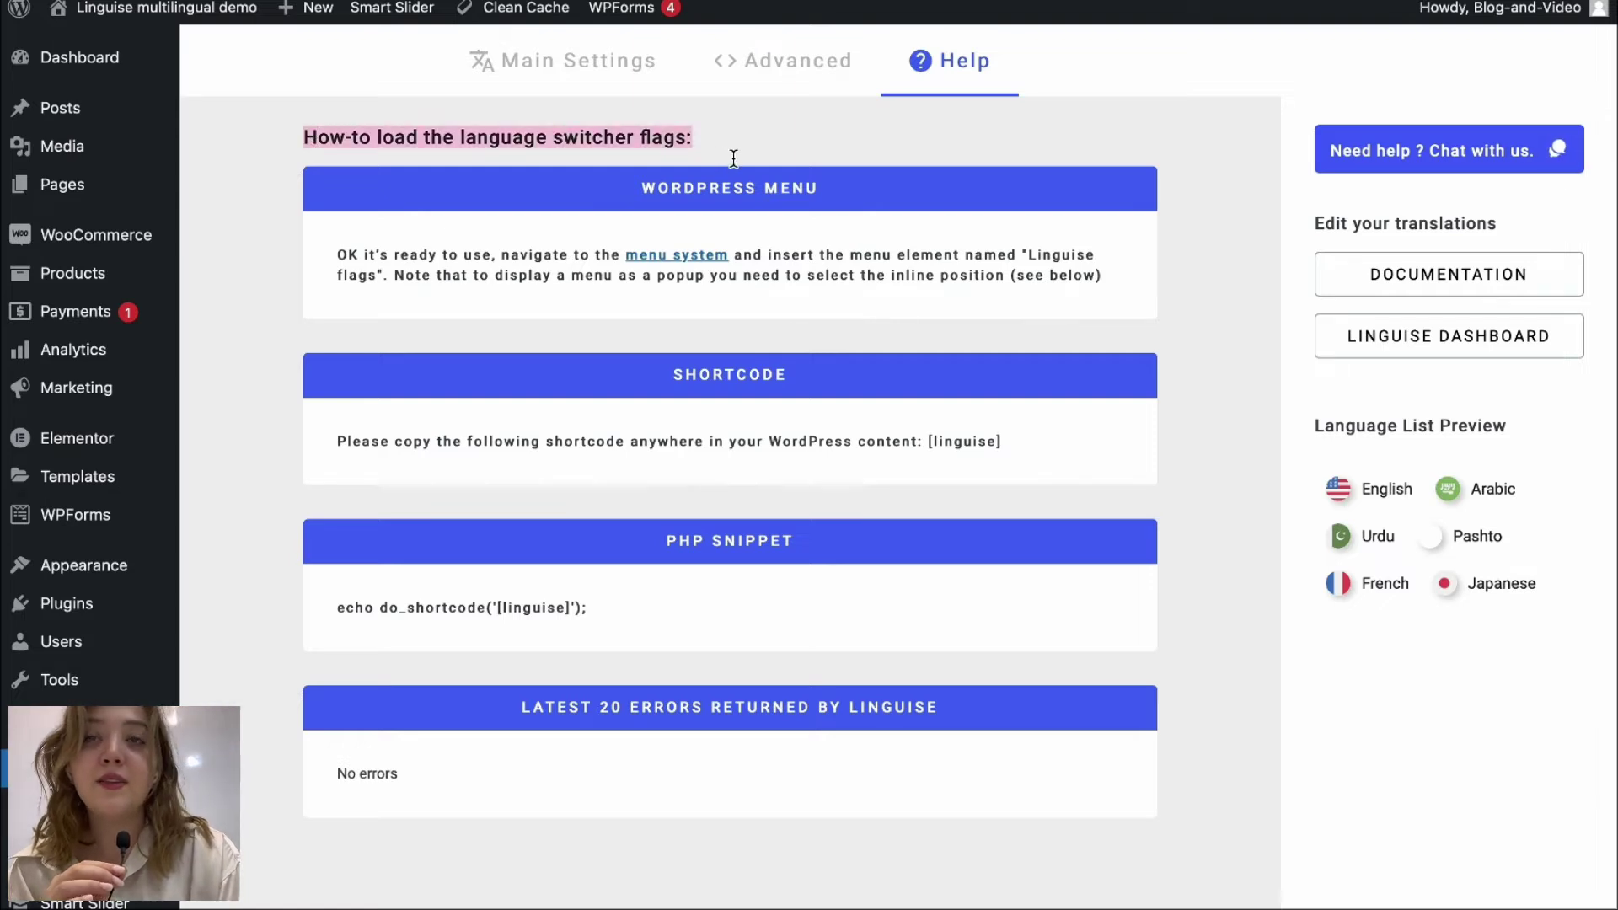
pyautogui.click(733, 159)
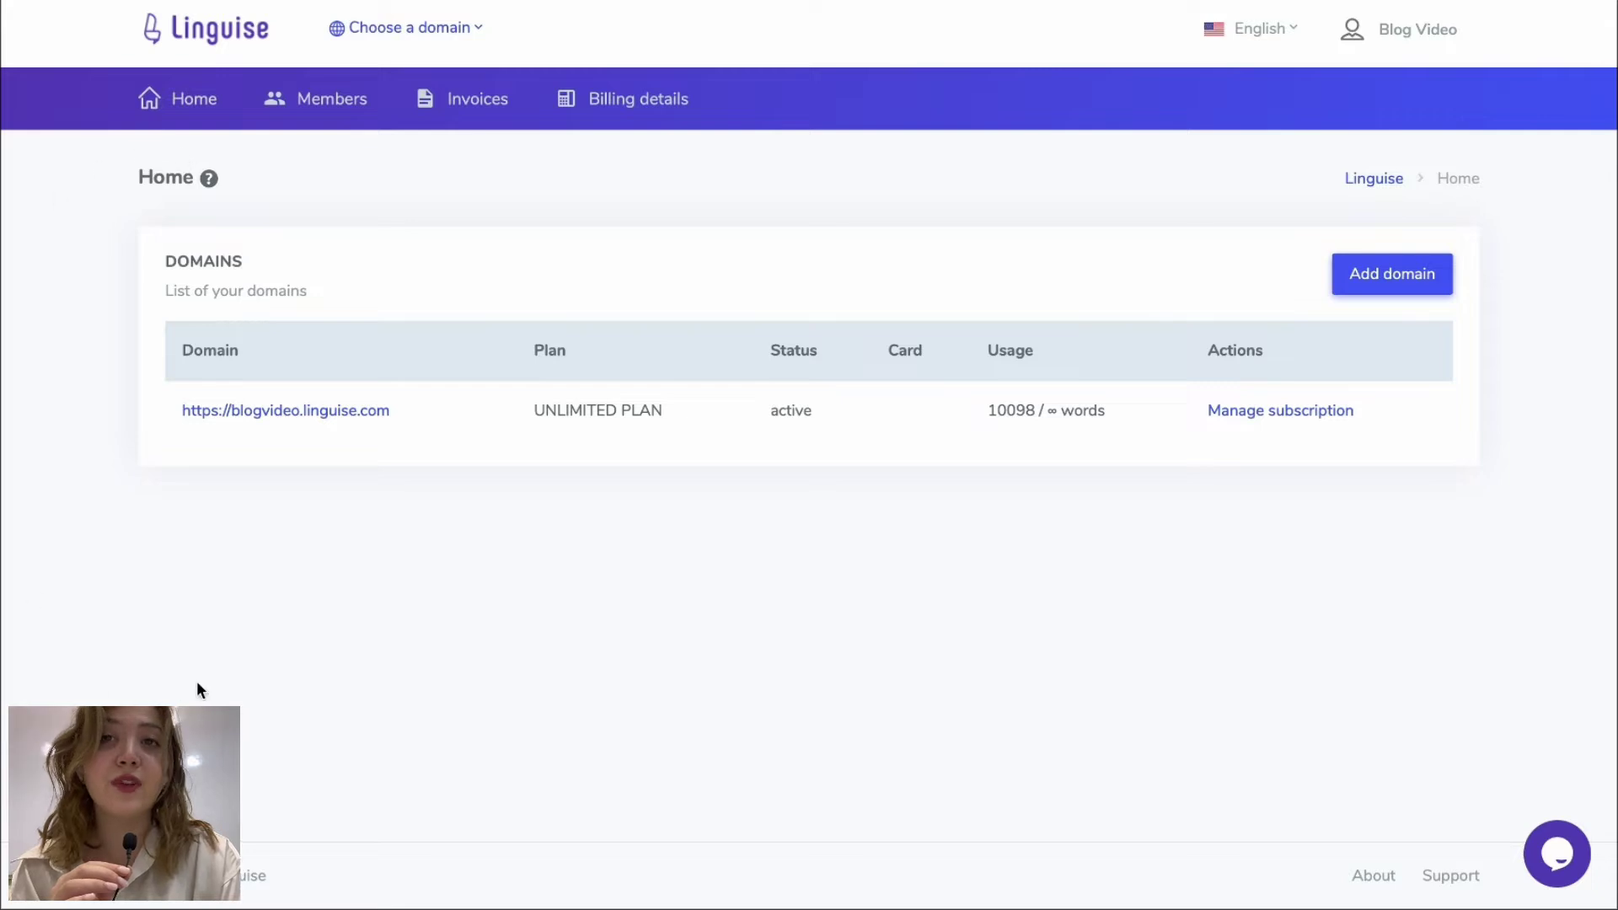
# Open the blogvideo.linguise.com domain dashboard and check its characters and words used
pyautogui.click(291, 412)
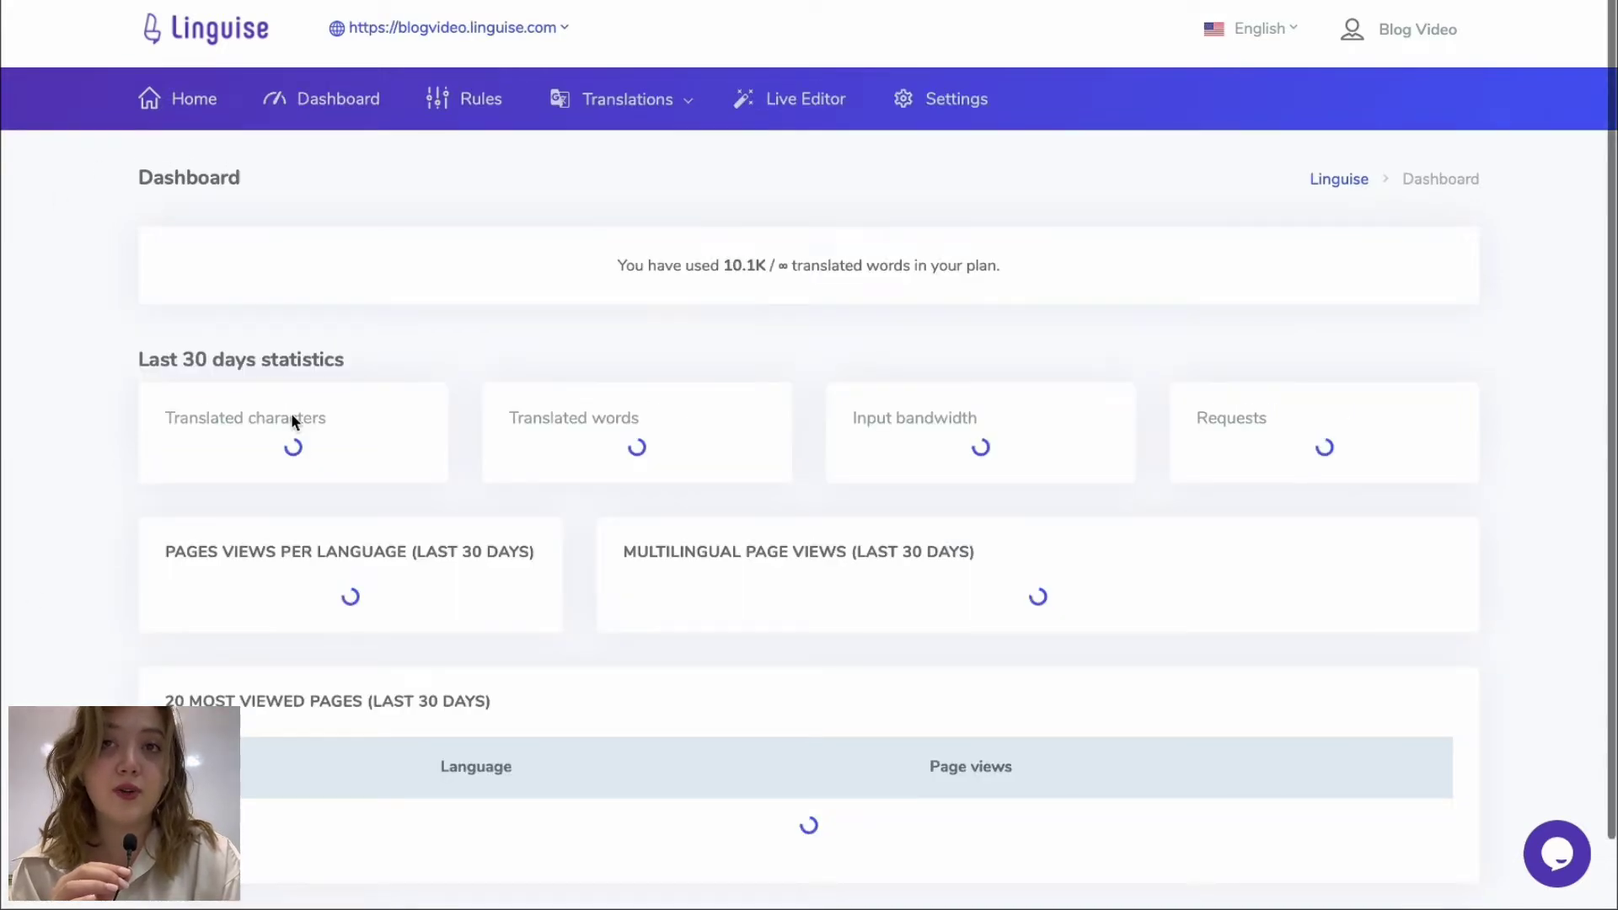
pyautogui.scroll(-1, 384, 427)
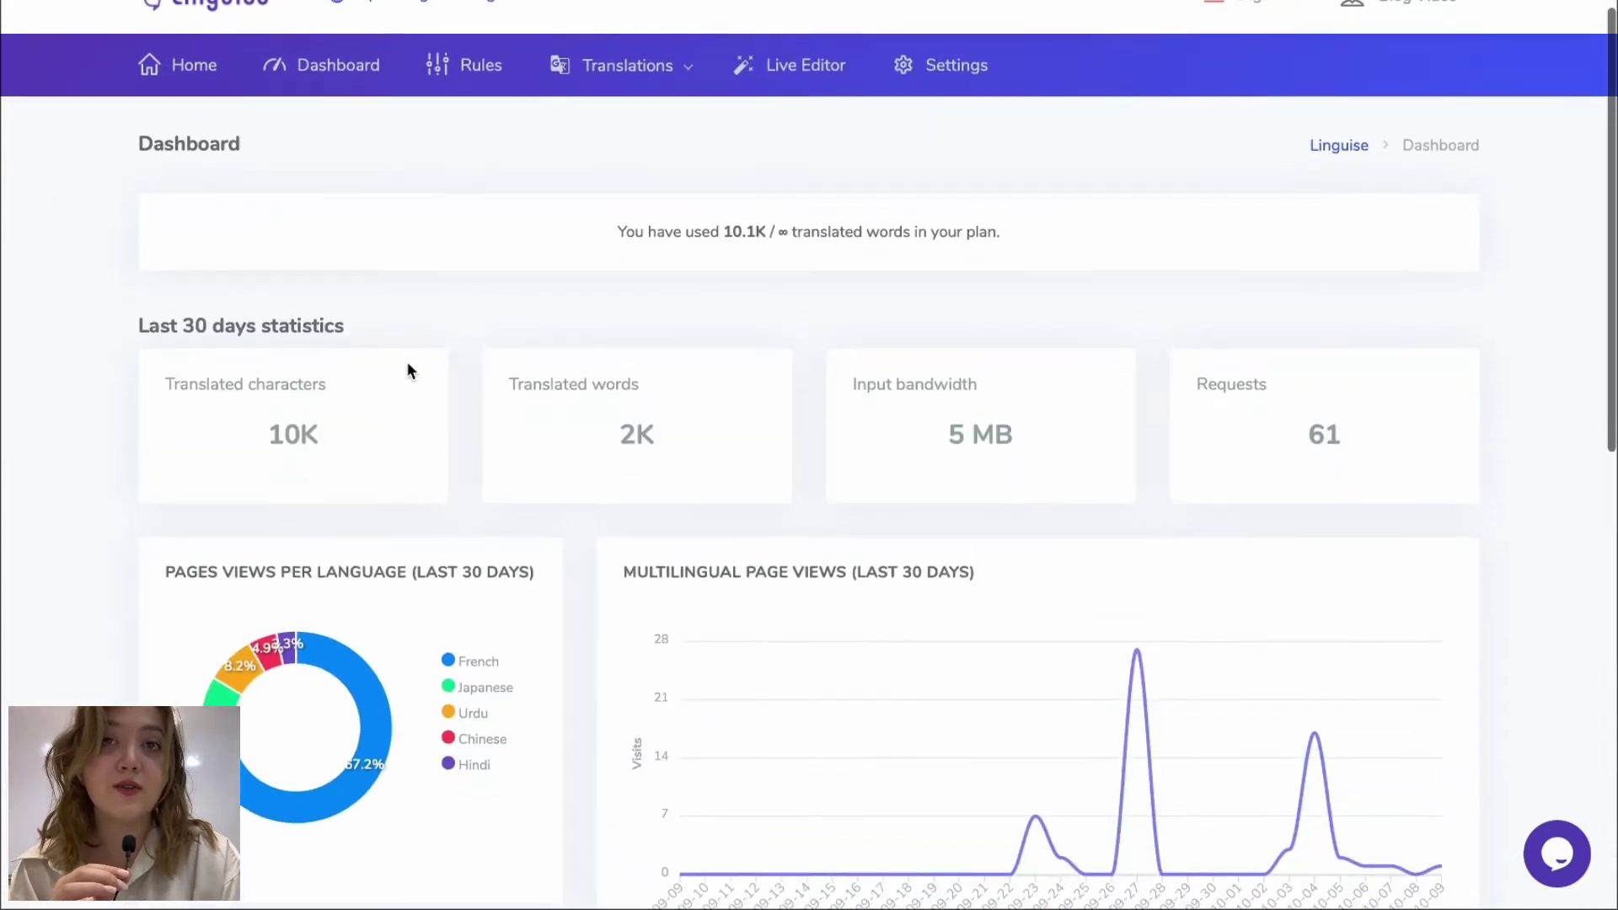
pyautogui.scroll(-1, 406, 361)
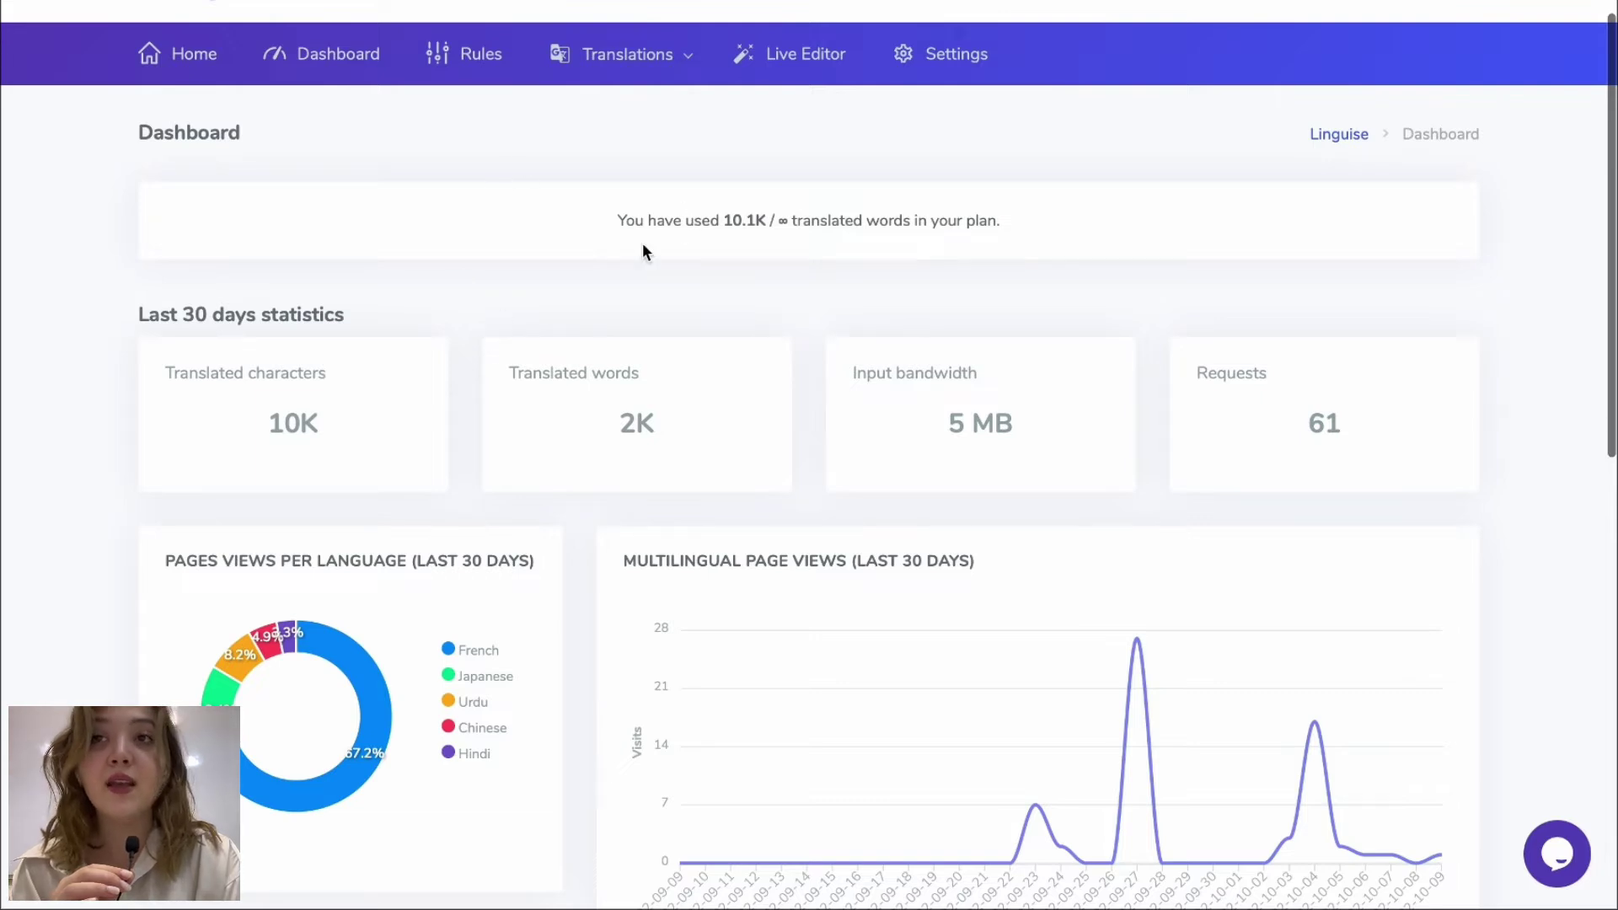
pyautogui.moveTo(624, 219); pyautogui.dragTo(1019, 235)
pyautogui.click(773, 267)
# Scroll through the statistics charts, including multilingual page views per language and most viewed pages
pyautogui.scroll(-1, 776, 270)
pyautogui.scroll(-1, 758, 261)
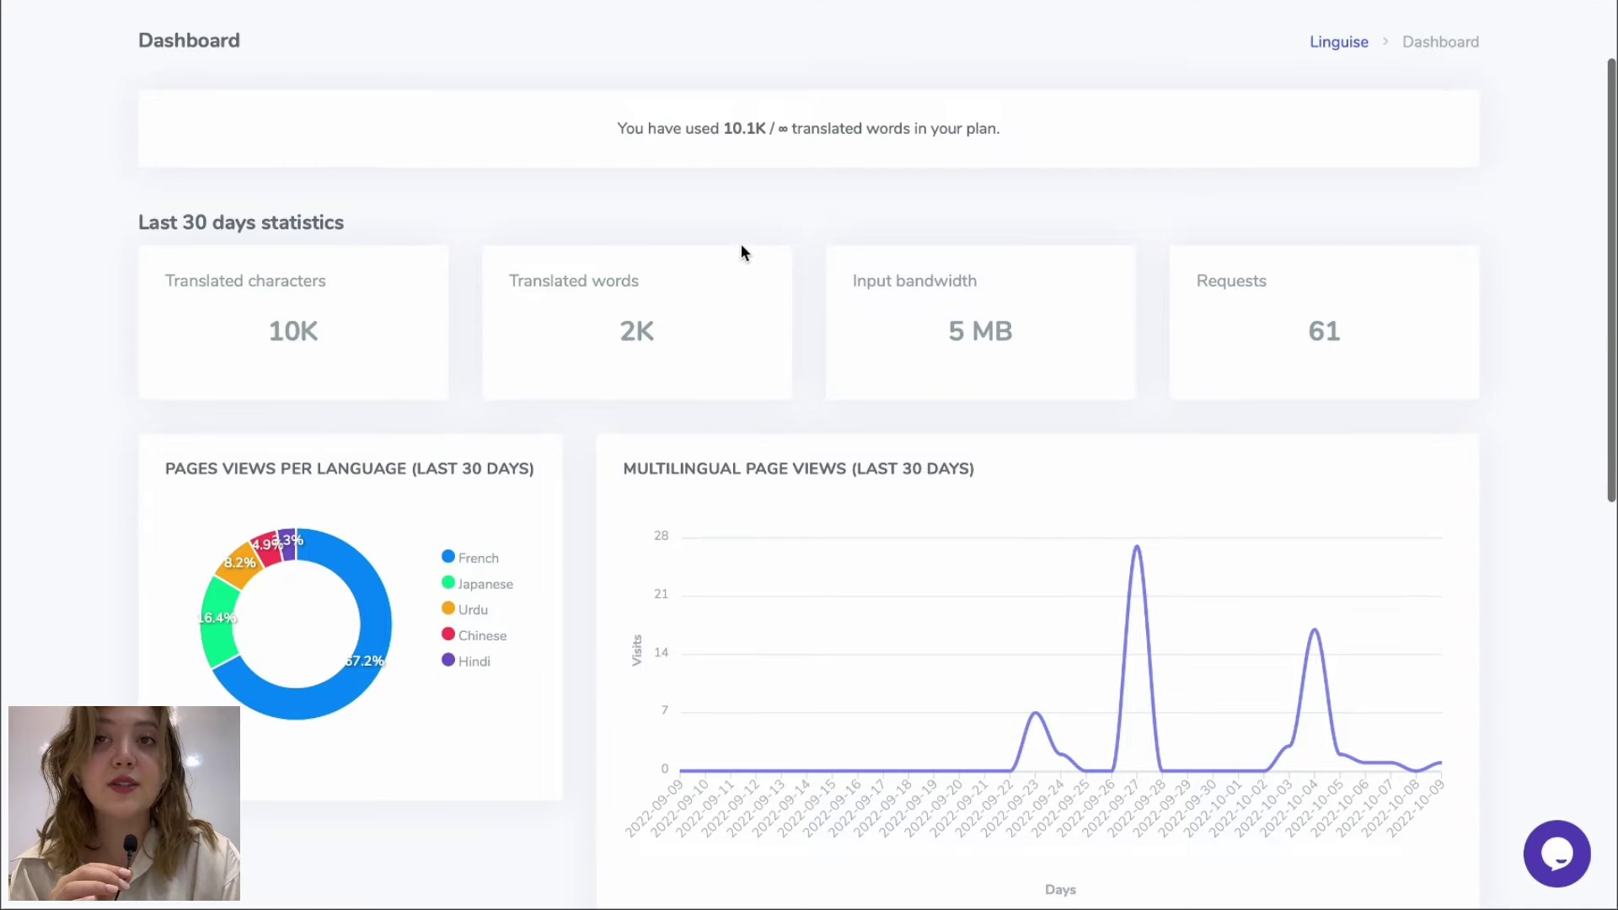
pyautogui.scroll(-1, 239, 333)
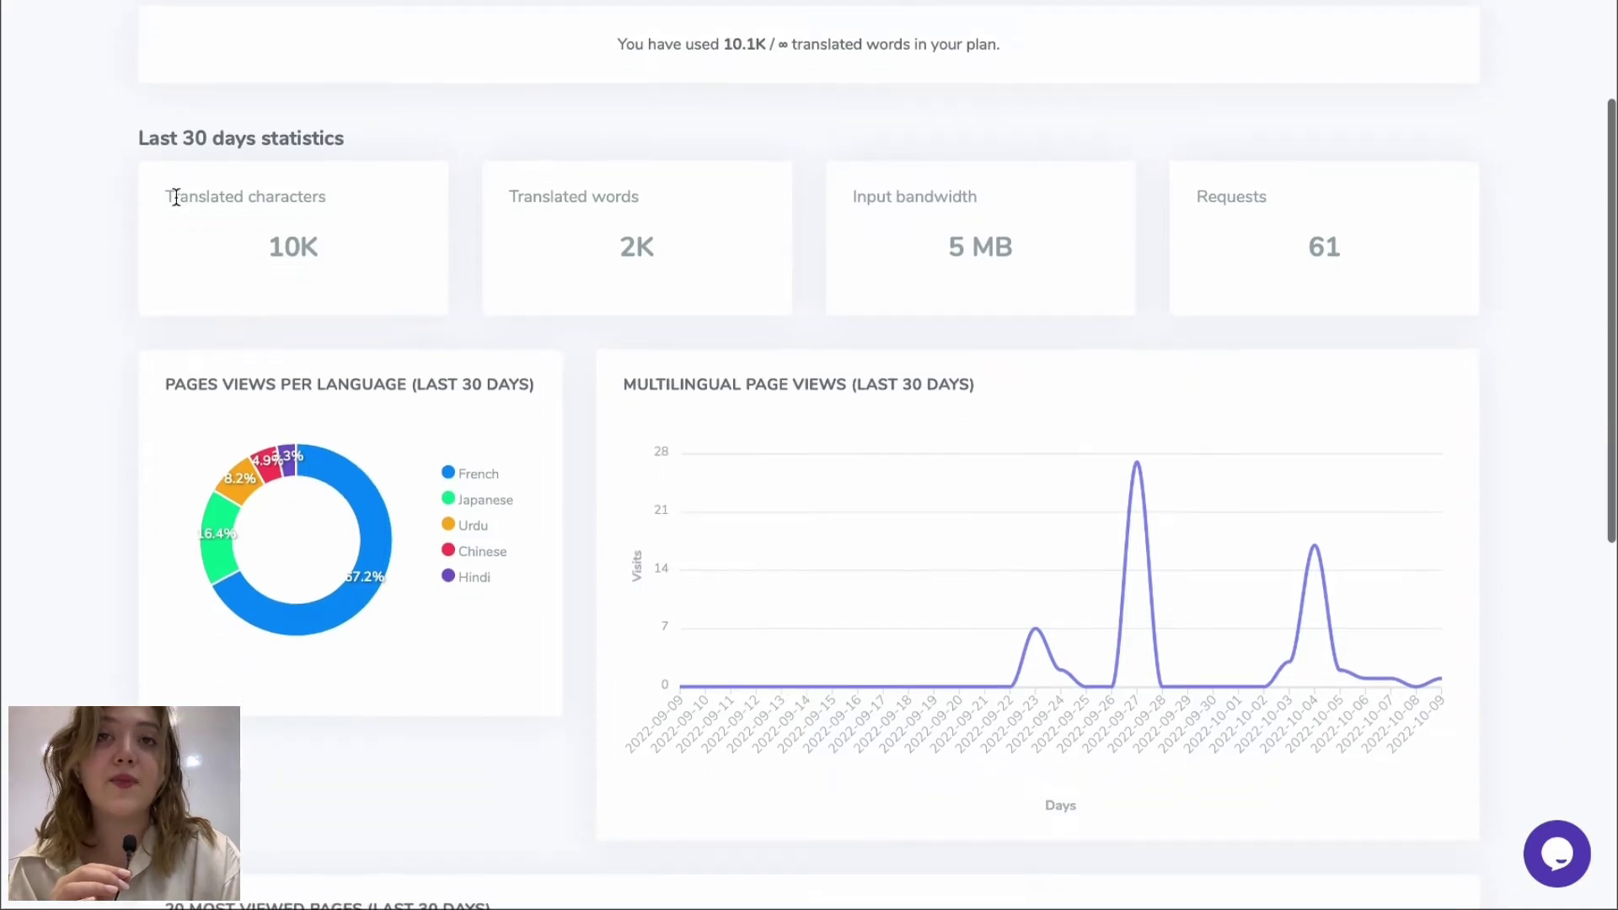
pyautogui.scroll(-1, 640, 237)
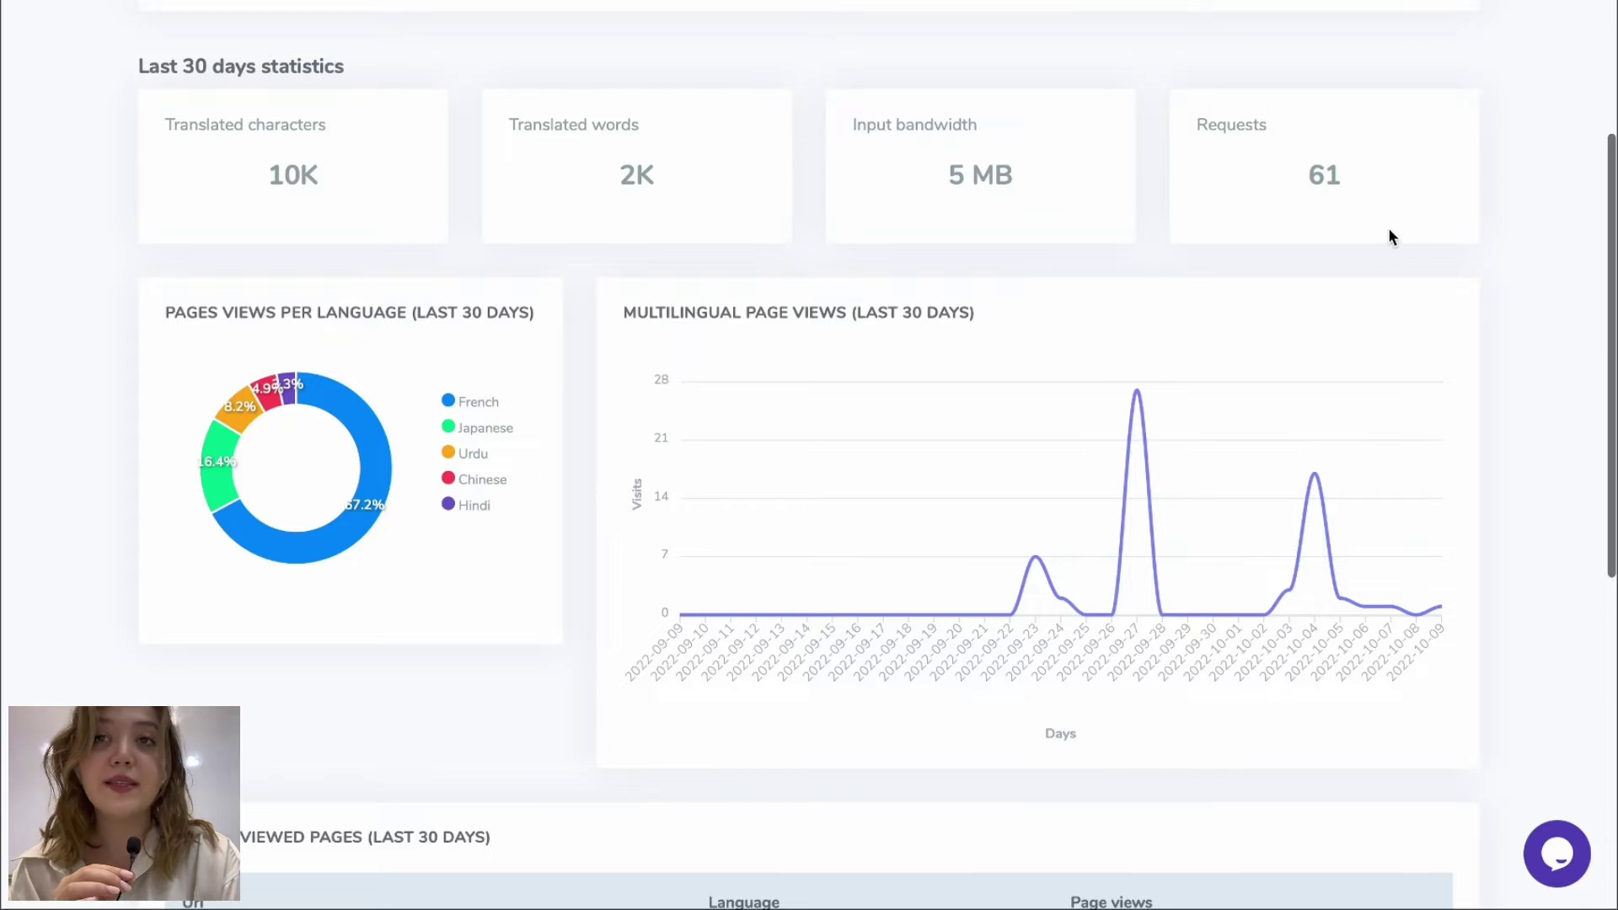
pyautogui.scroll(-1, 1402, 231)
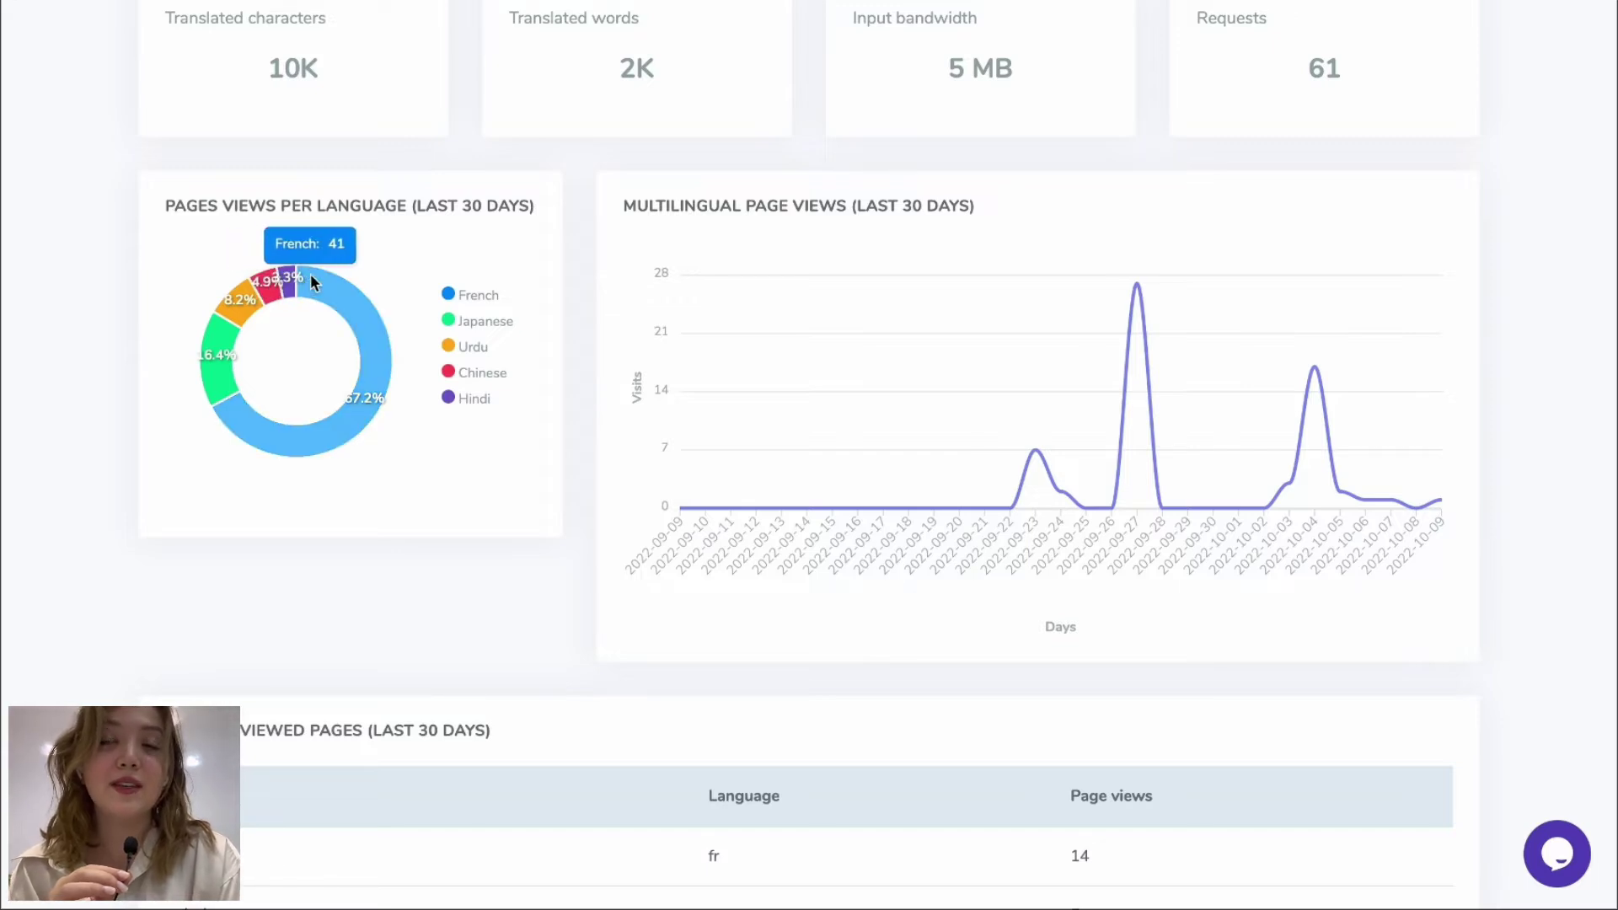
pyautogui.scroll(-2, 311, 277)
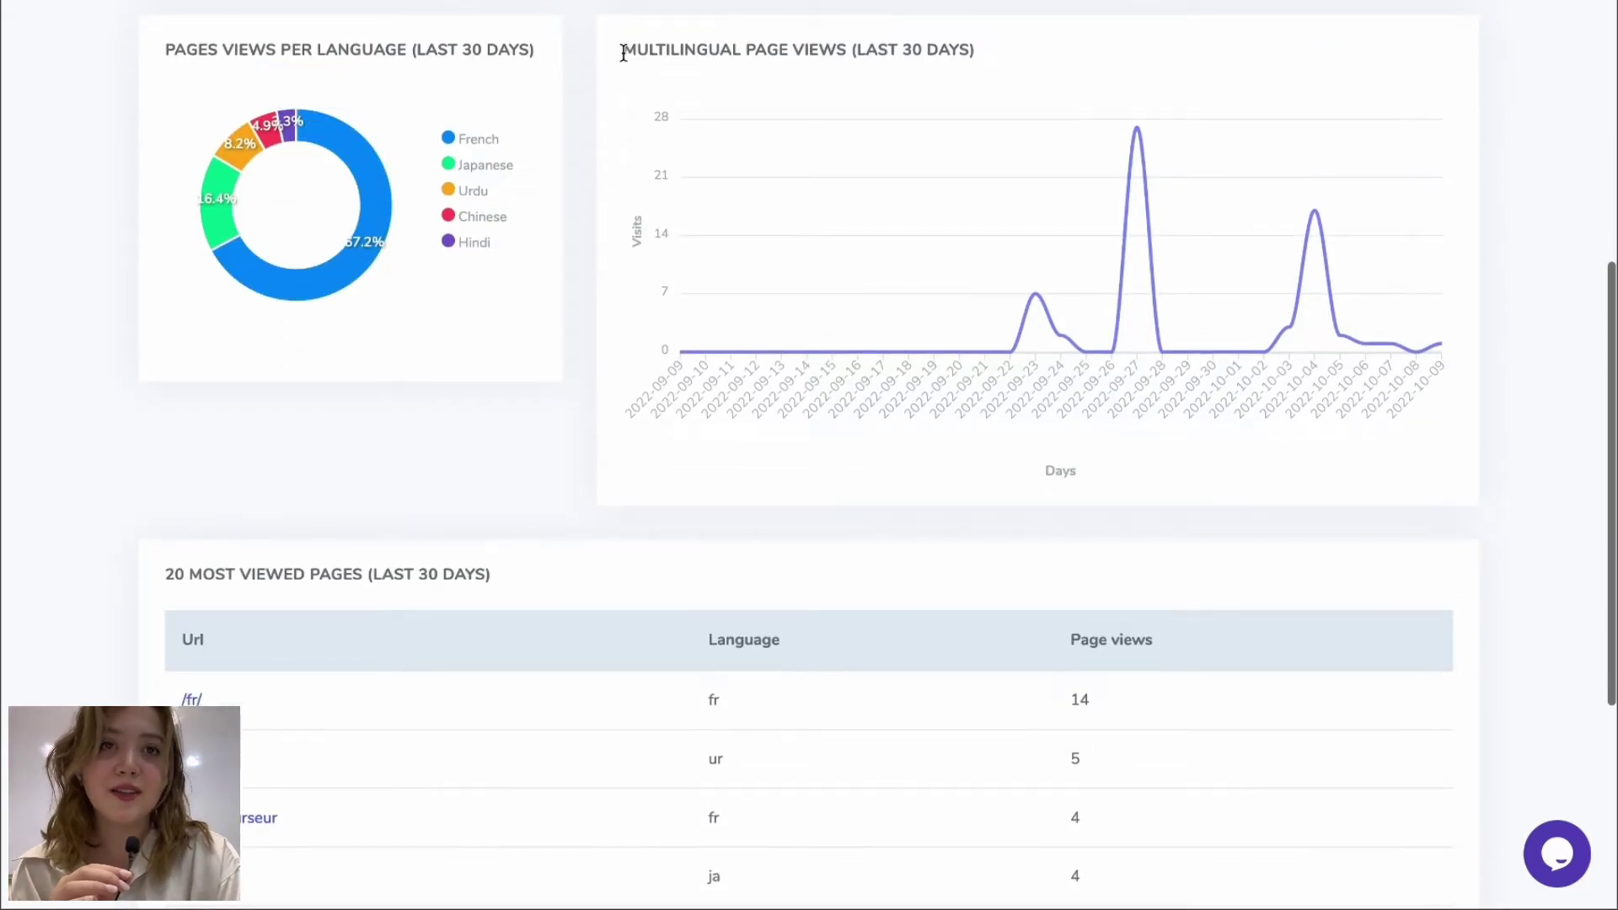
pyautogui.moveTo(625, 53); pyautogui.dragTo(983, 72)
pyautogui.click(984, 59)
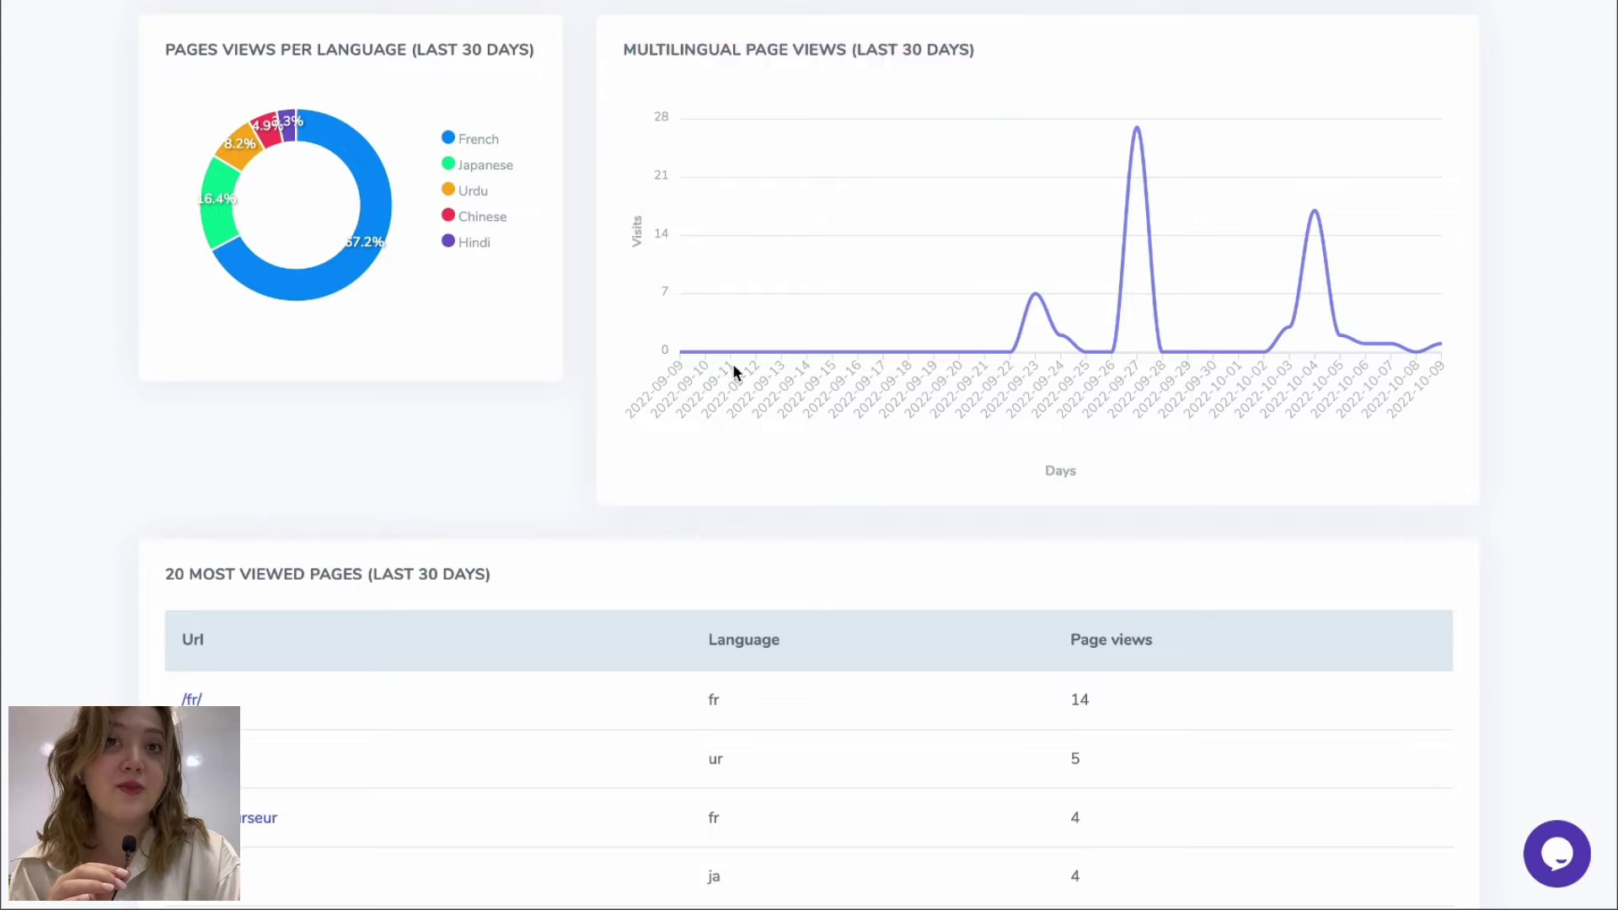
pyautogui.moveTo(1139, 317)
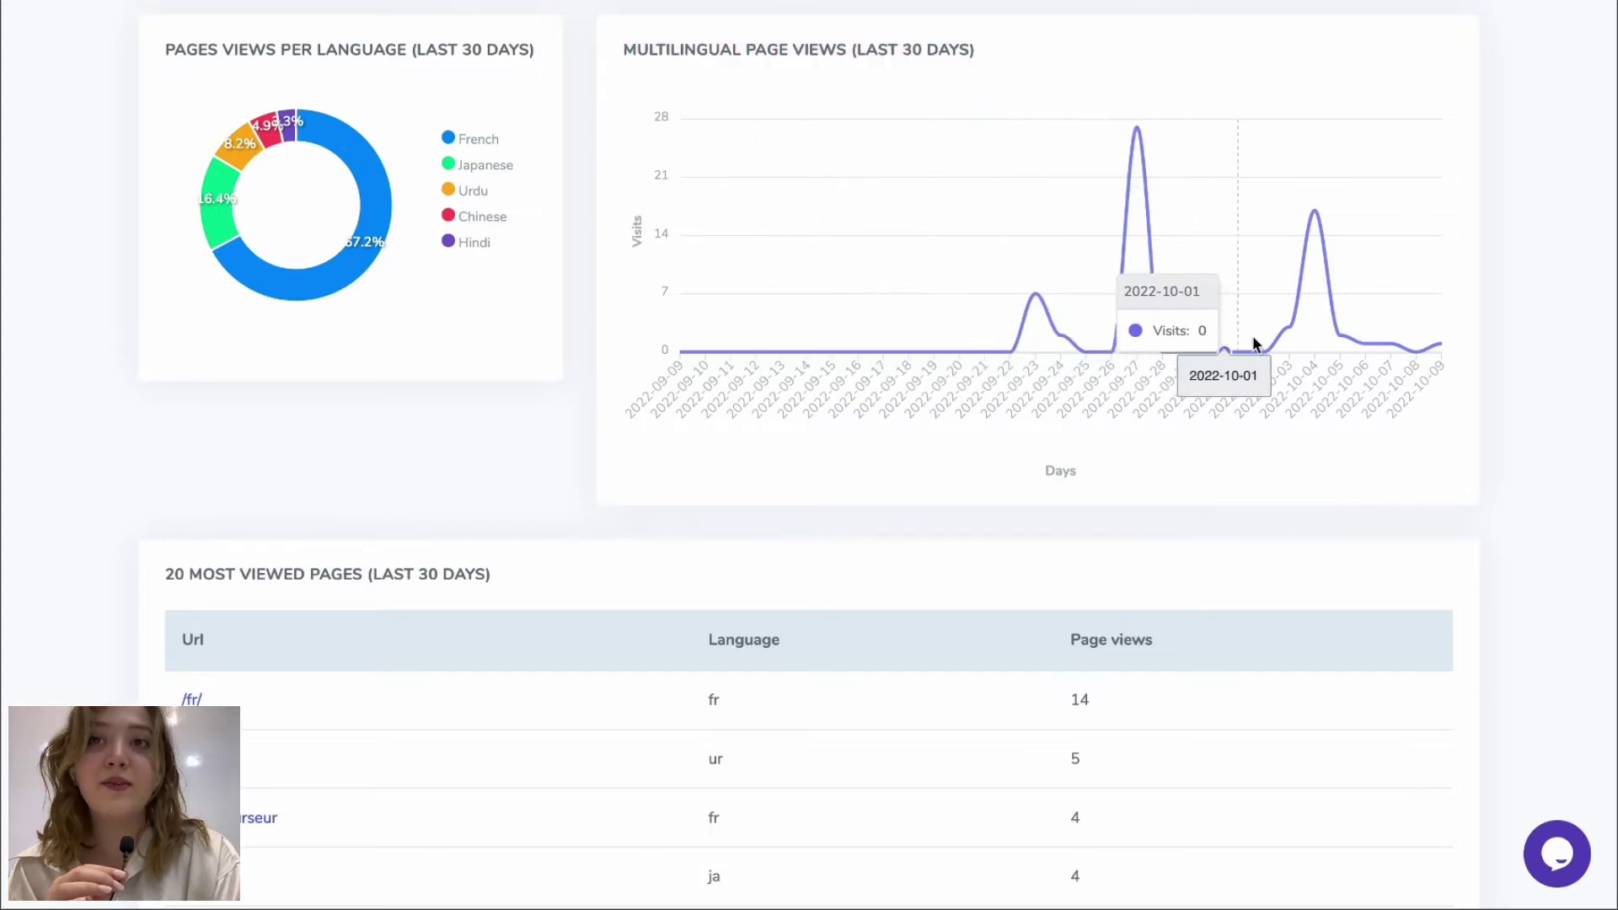
pyautogui.scroll(-1, 871, 554)
pyautogui.scroll(-1, 870, 554)
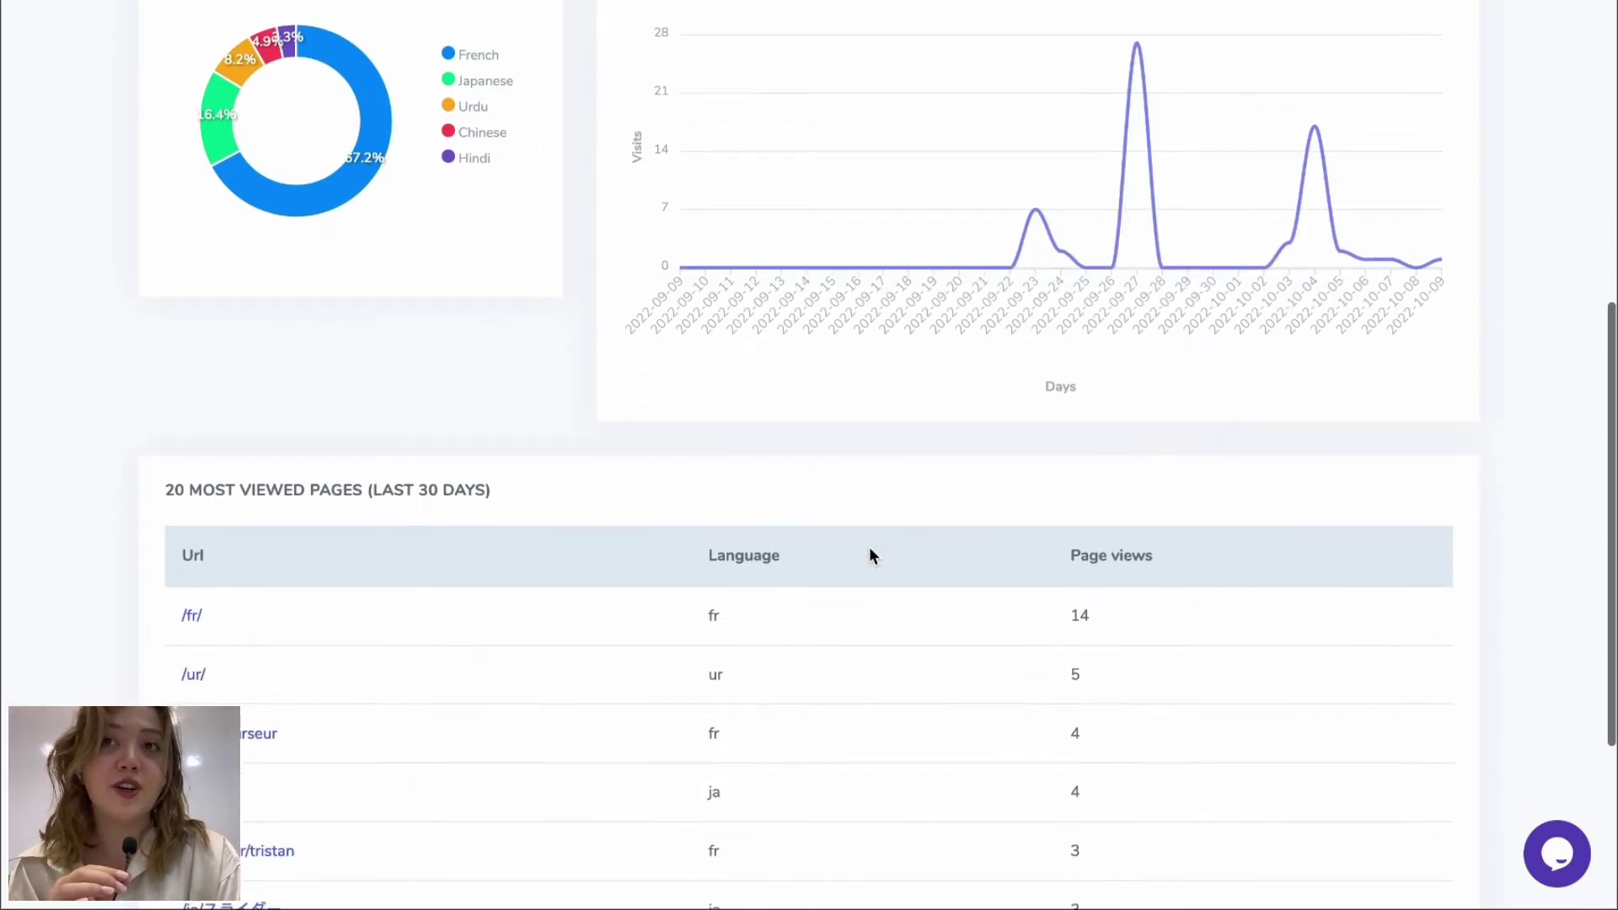
pyautogui.scroll(-4, 231, 515)
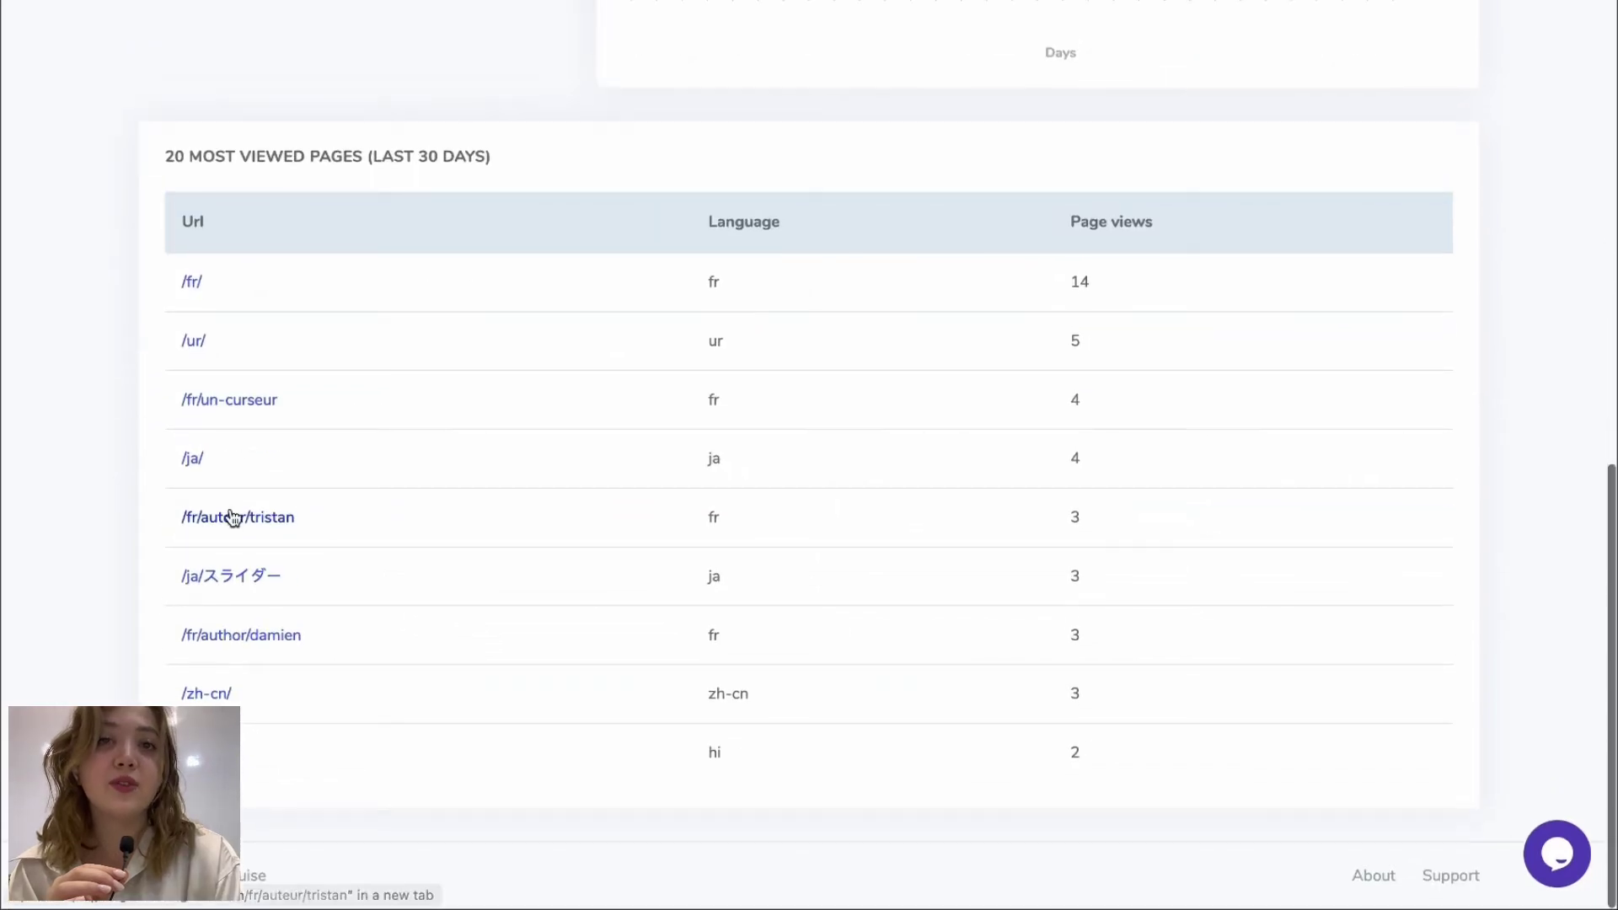
pyautogui.scroll(10, 233, 516)
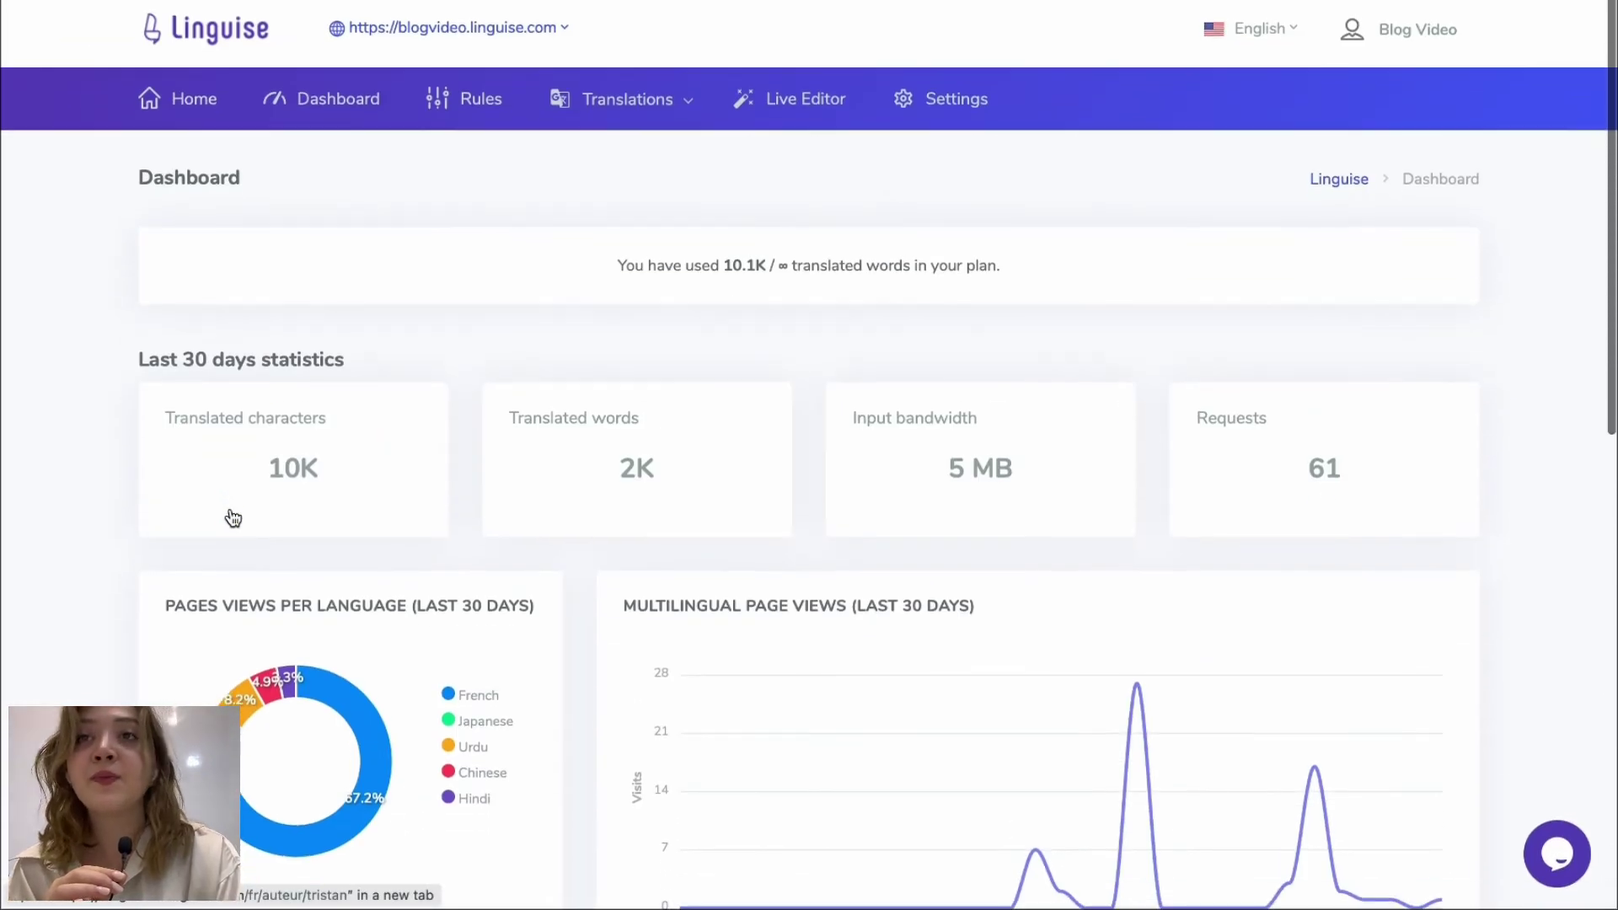
# Visit the translation rules page, then launch the Live Editor with Spanish as the target language
pyautogui.click(497, 108)
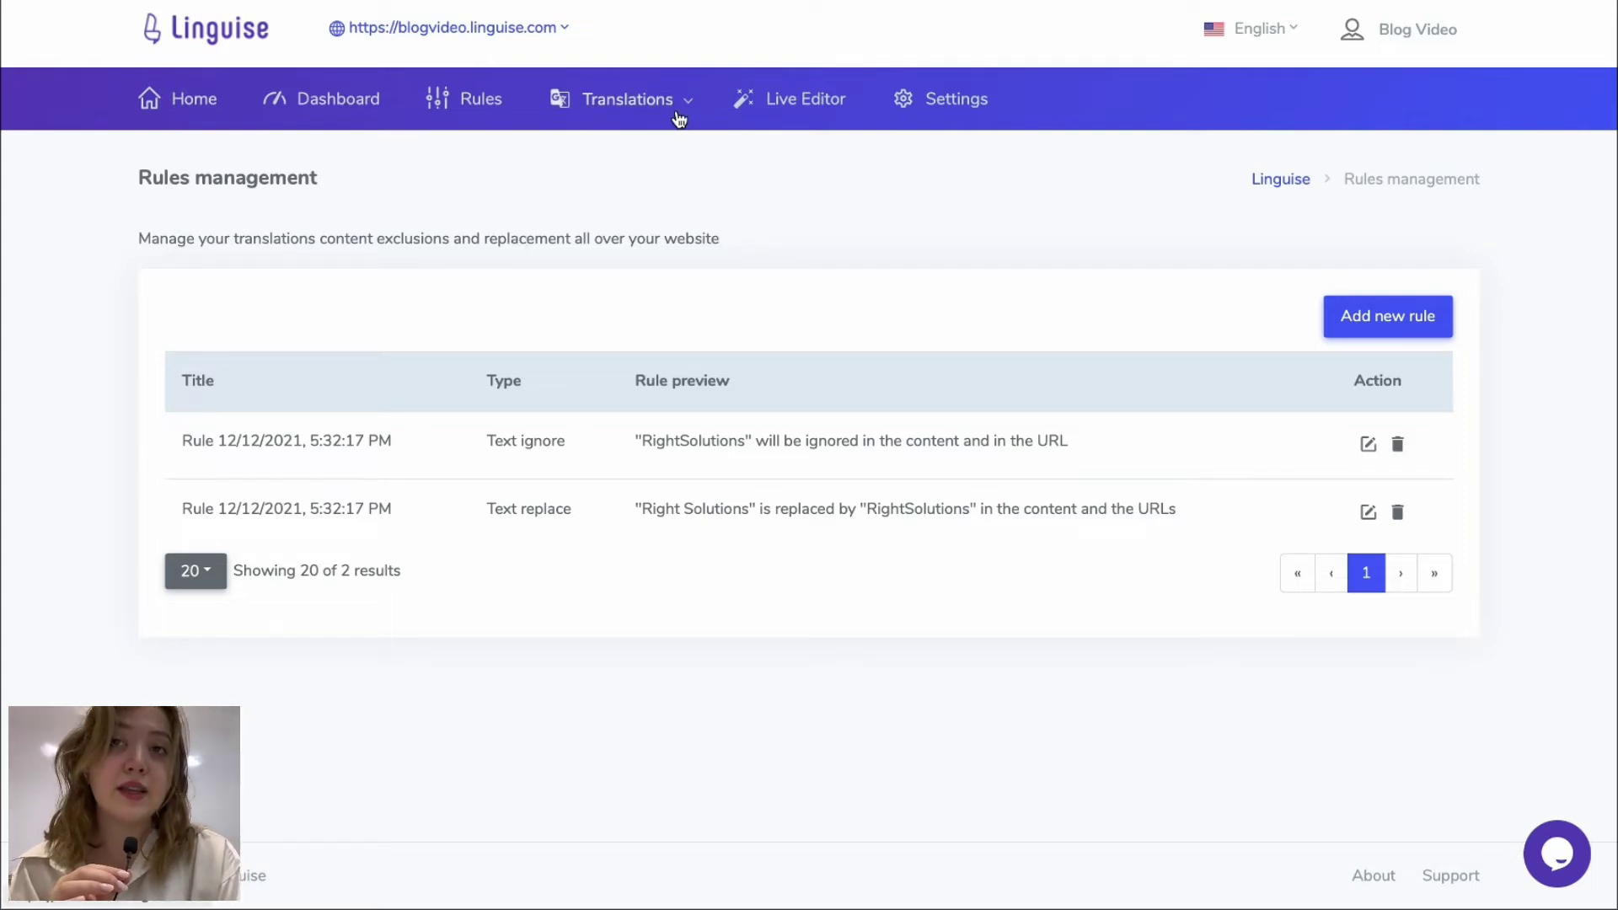
pyautogui.click(766, 107)
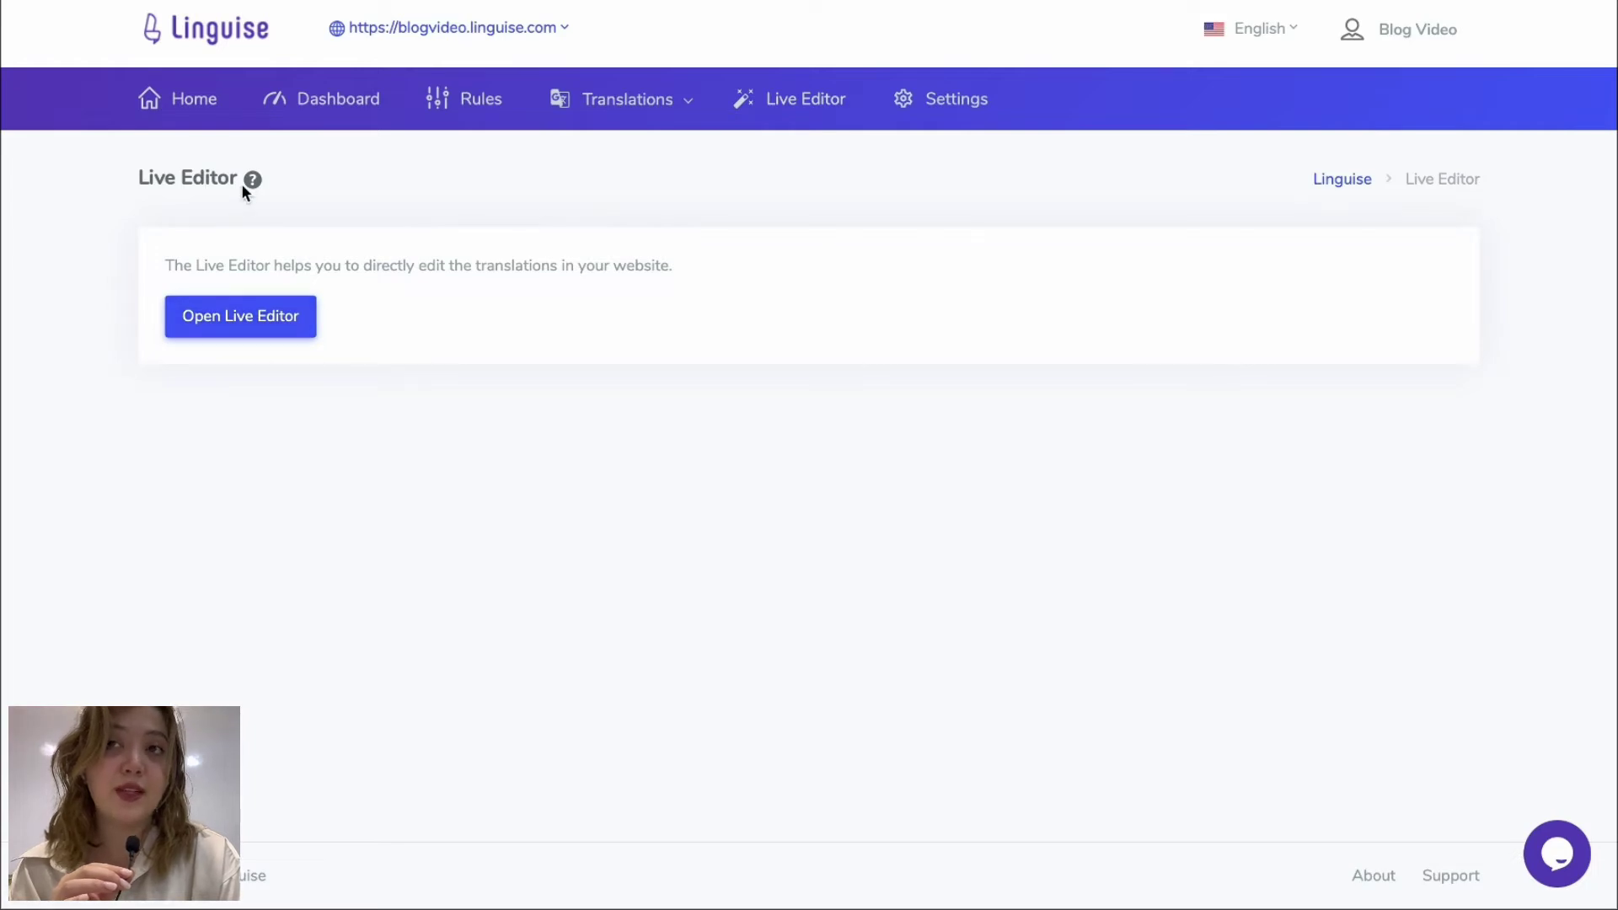
pyautogui.click(219, 313)
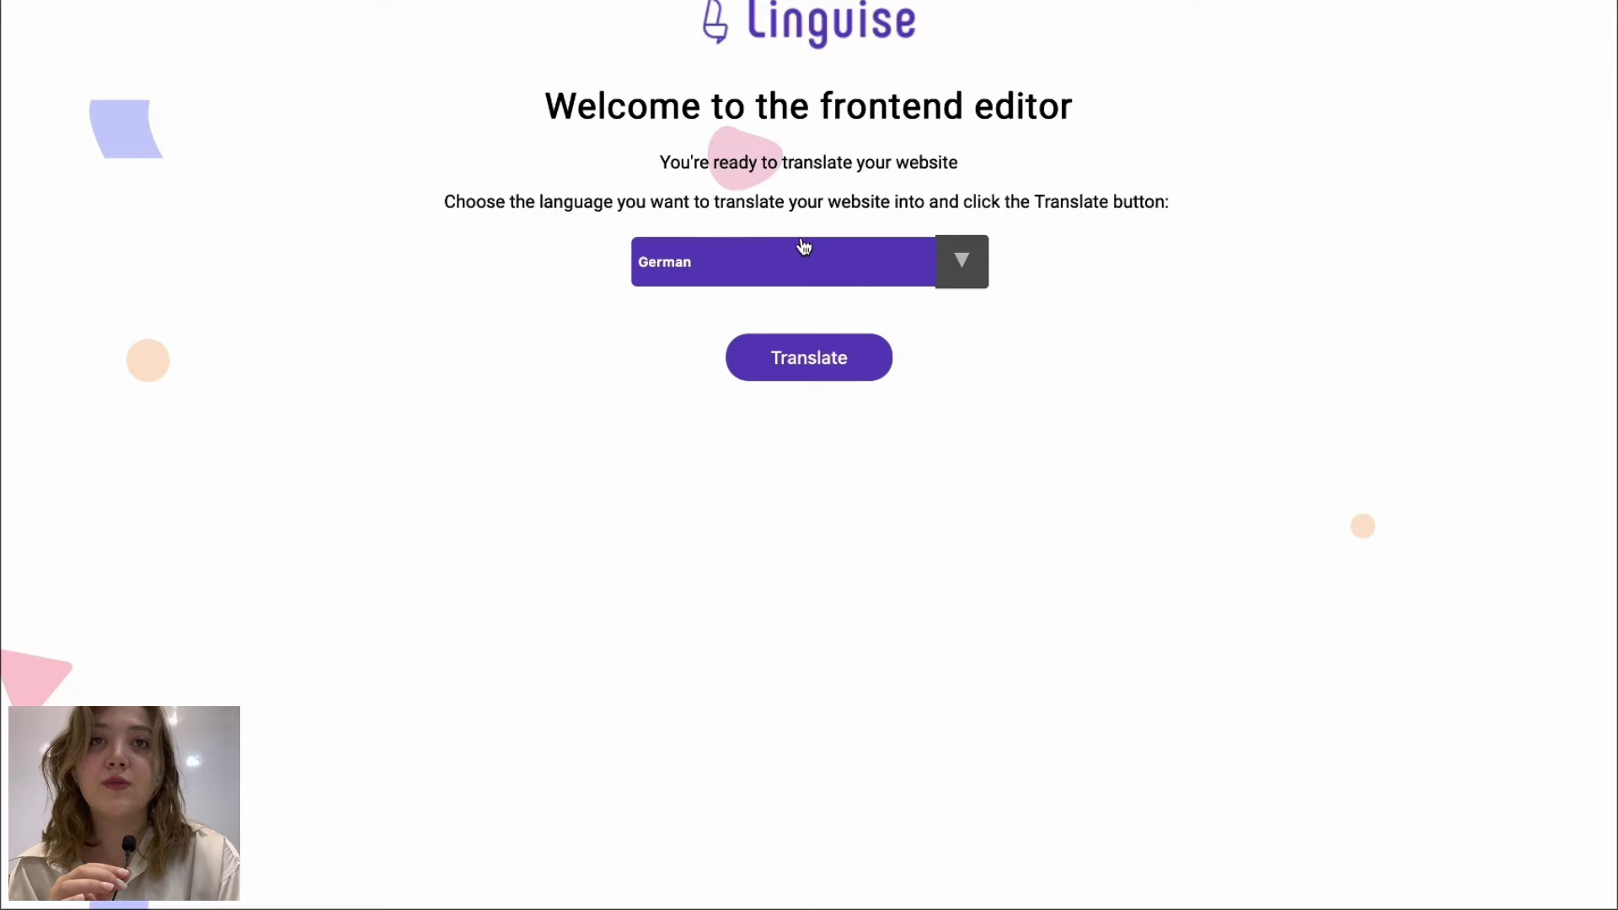
pyautogui.click(971, 270)
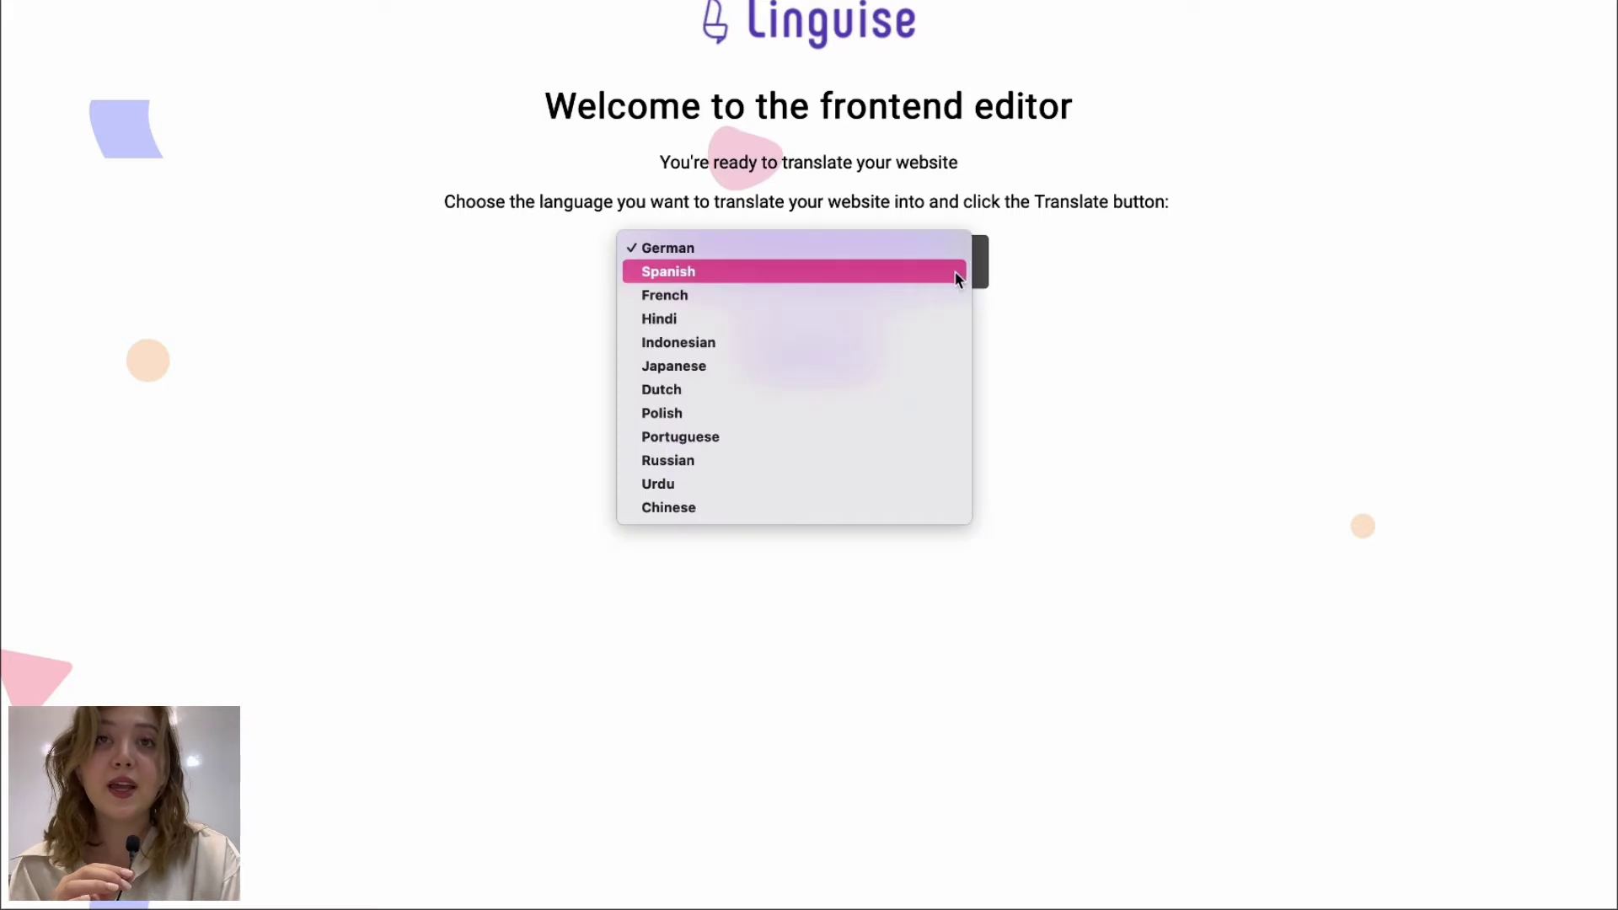
pyautogui.click(919, 270)
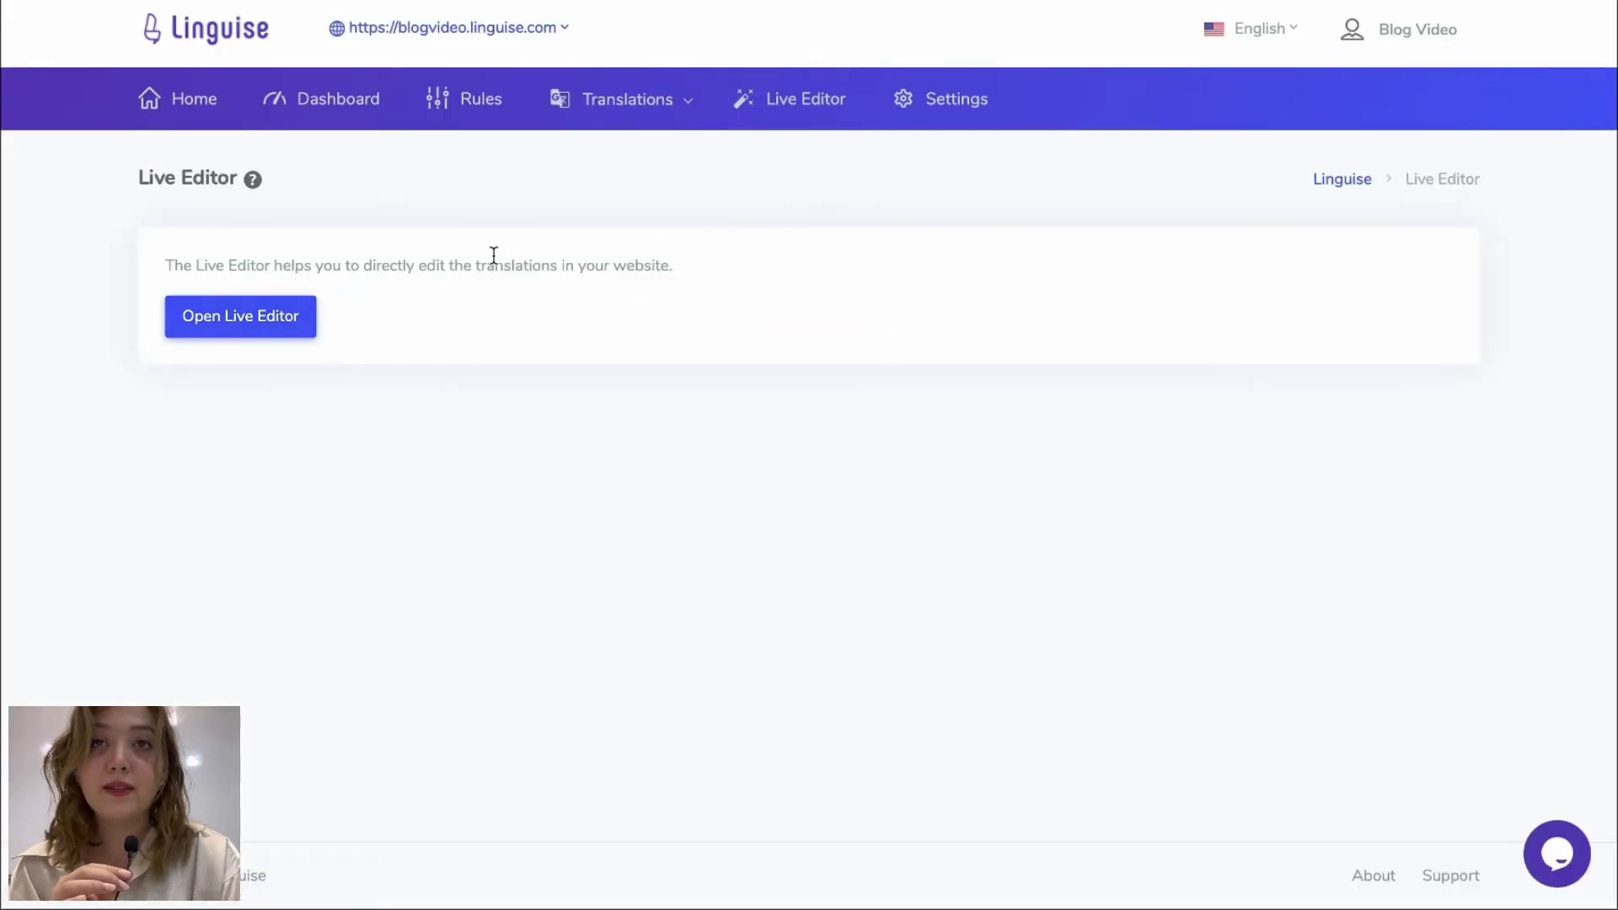
pyautogui.click(946, 109)
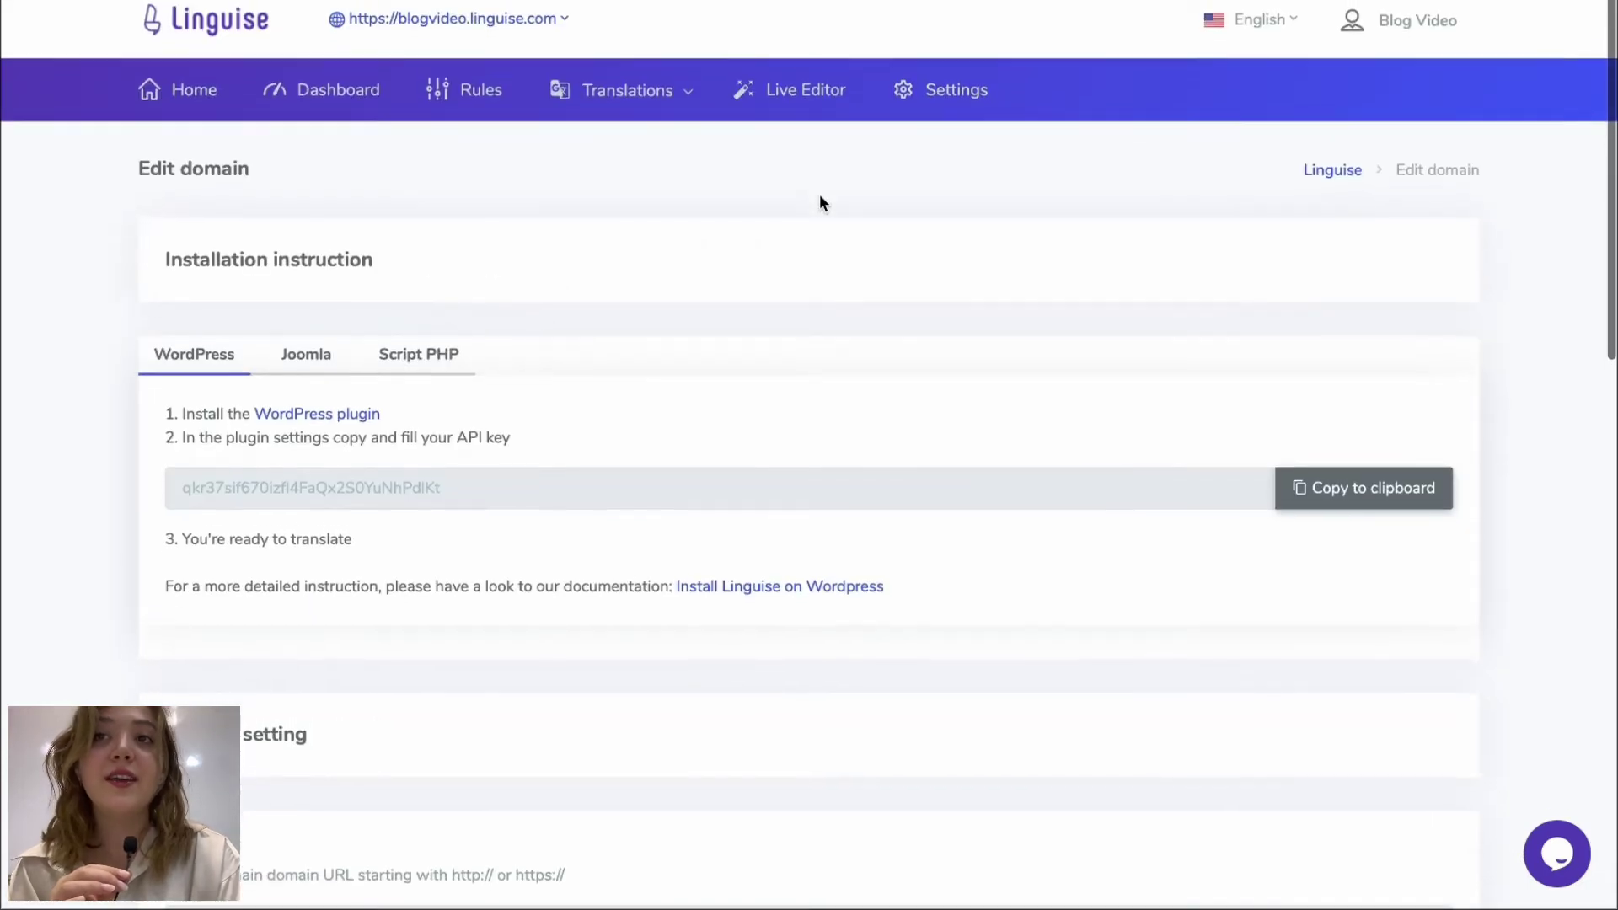
# Review the installation instructions and where the API key is used
pyautogui.scroll(-1, 819, 196)
pyautogui.scroll(-3, 211, 207)
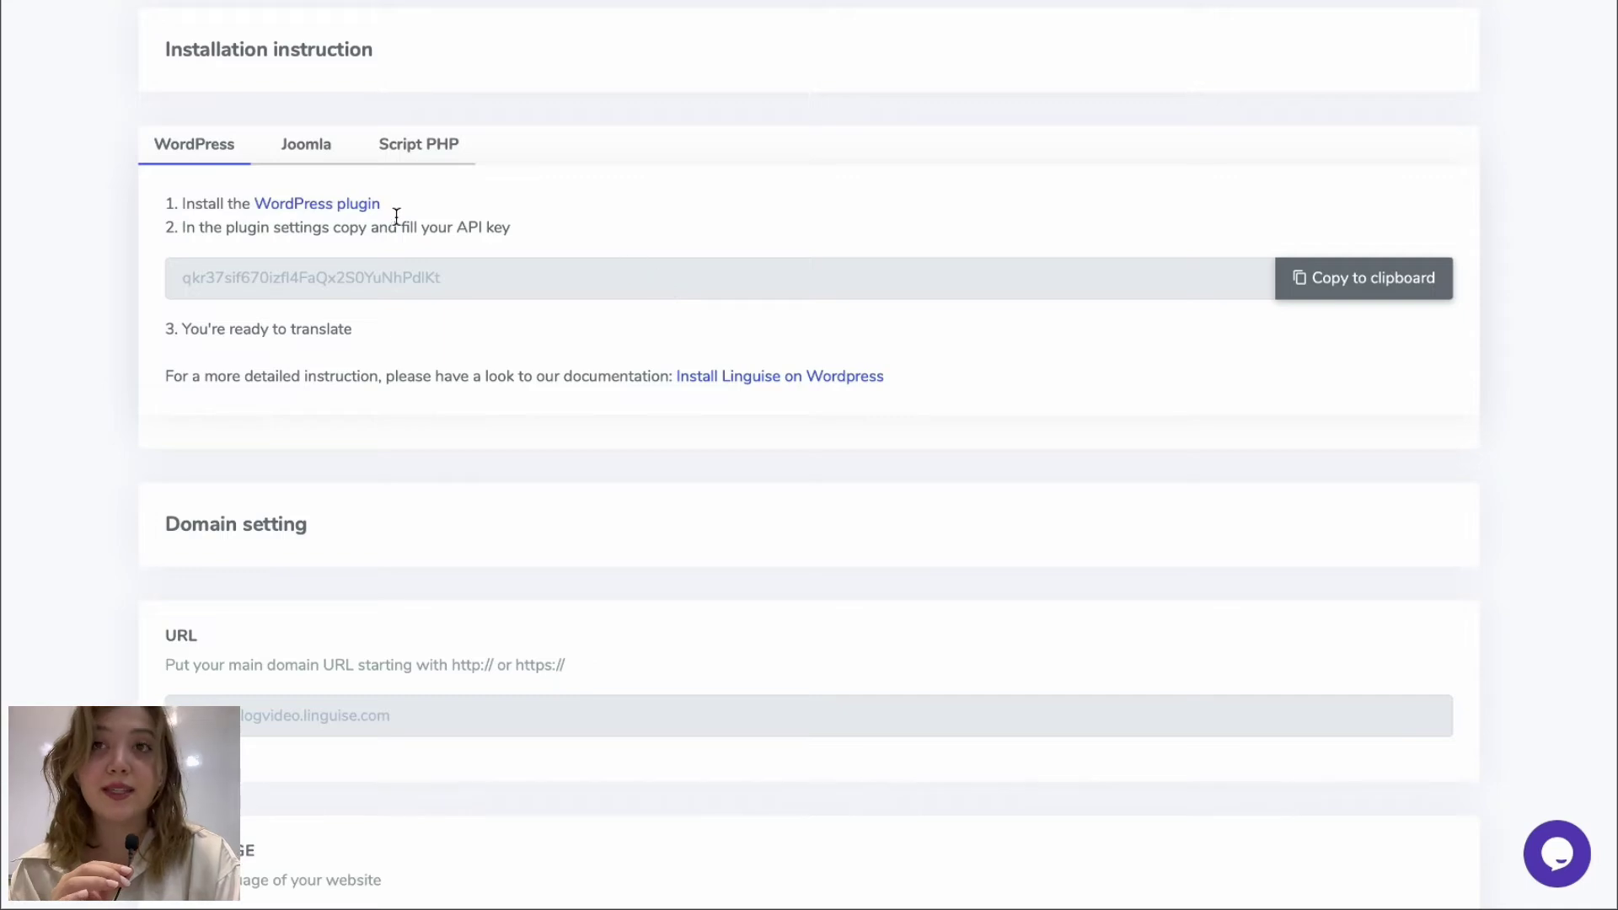
pyautogui.moveTo(452, 222); pyautogui.dragTo(607, 225)
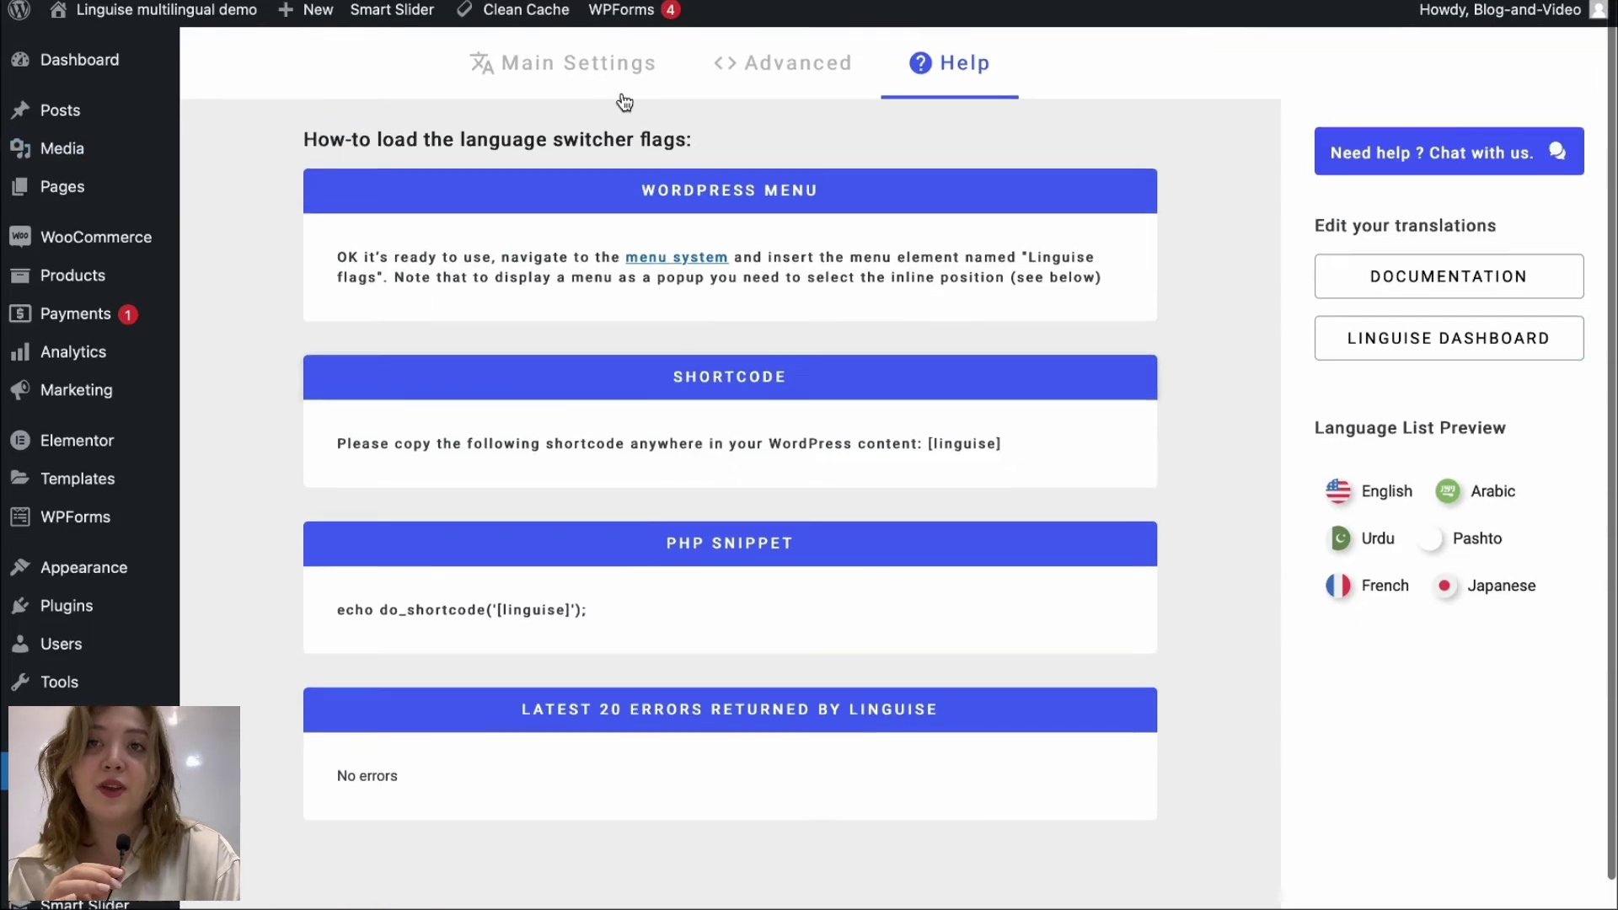
pyautogui.click(589, 66)
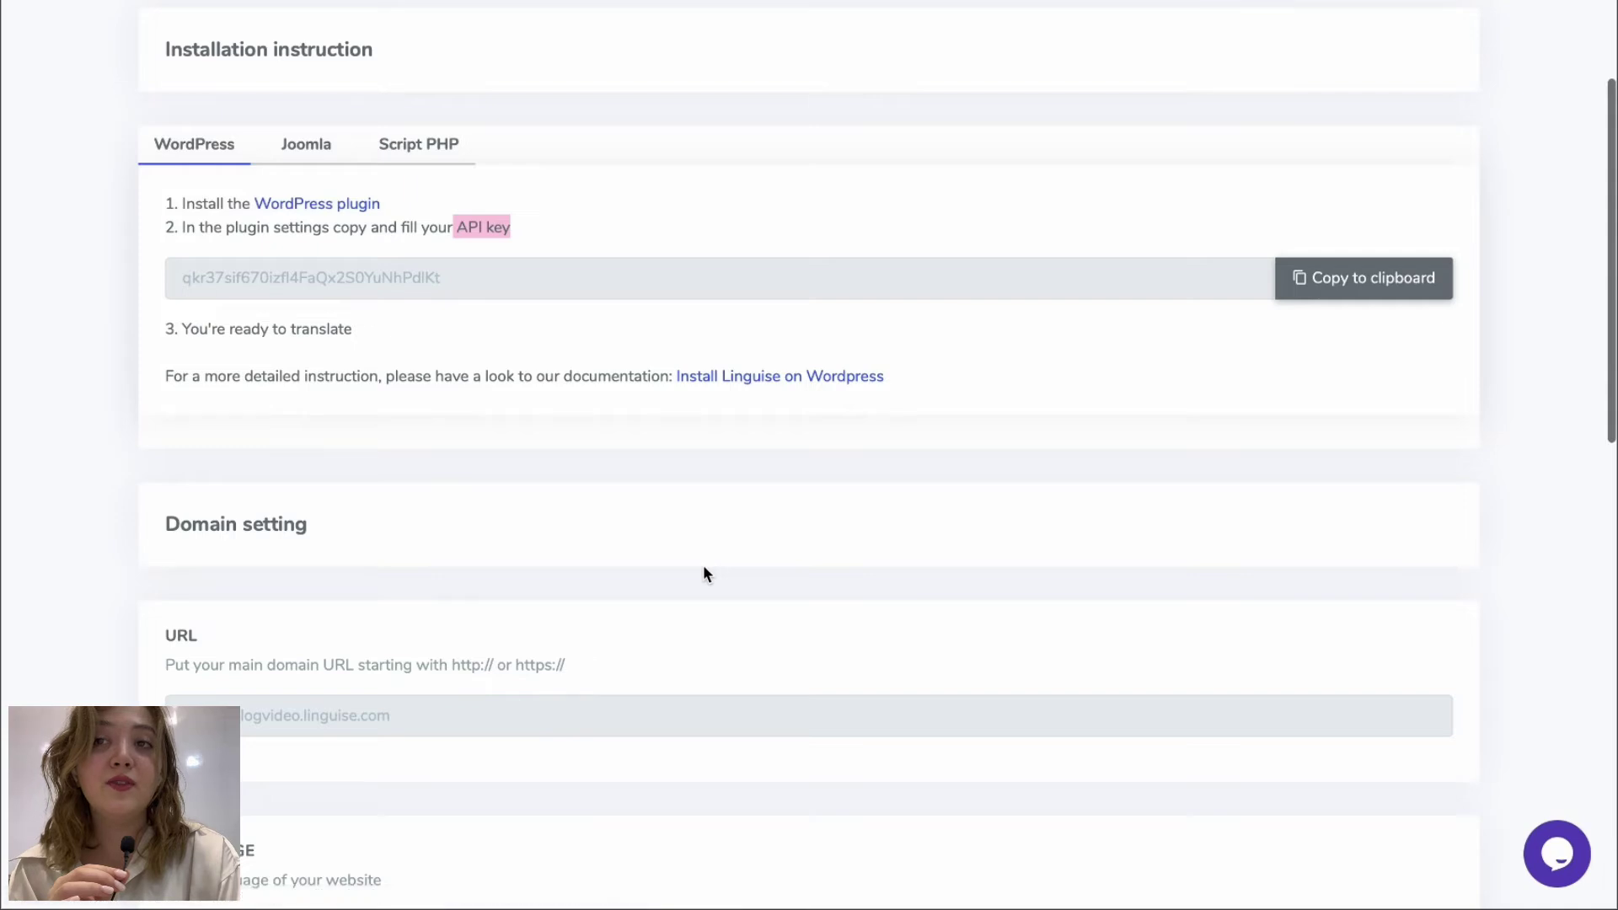
# Review the twelve translation languages, Chinese to Urdu, and Translate URLs set to Yes with Dash
pyautogui.scroll(-2, 649, 434)
pyautogui.scroll(-2, 288, 378)
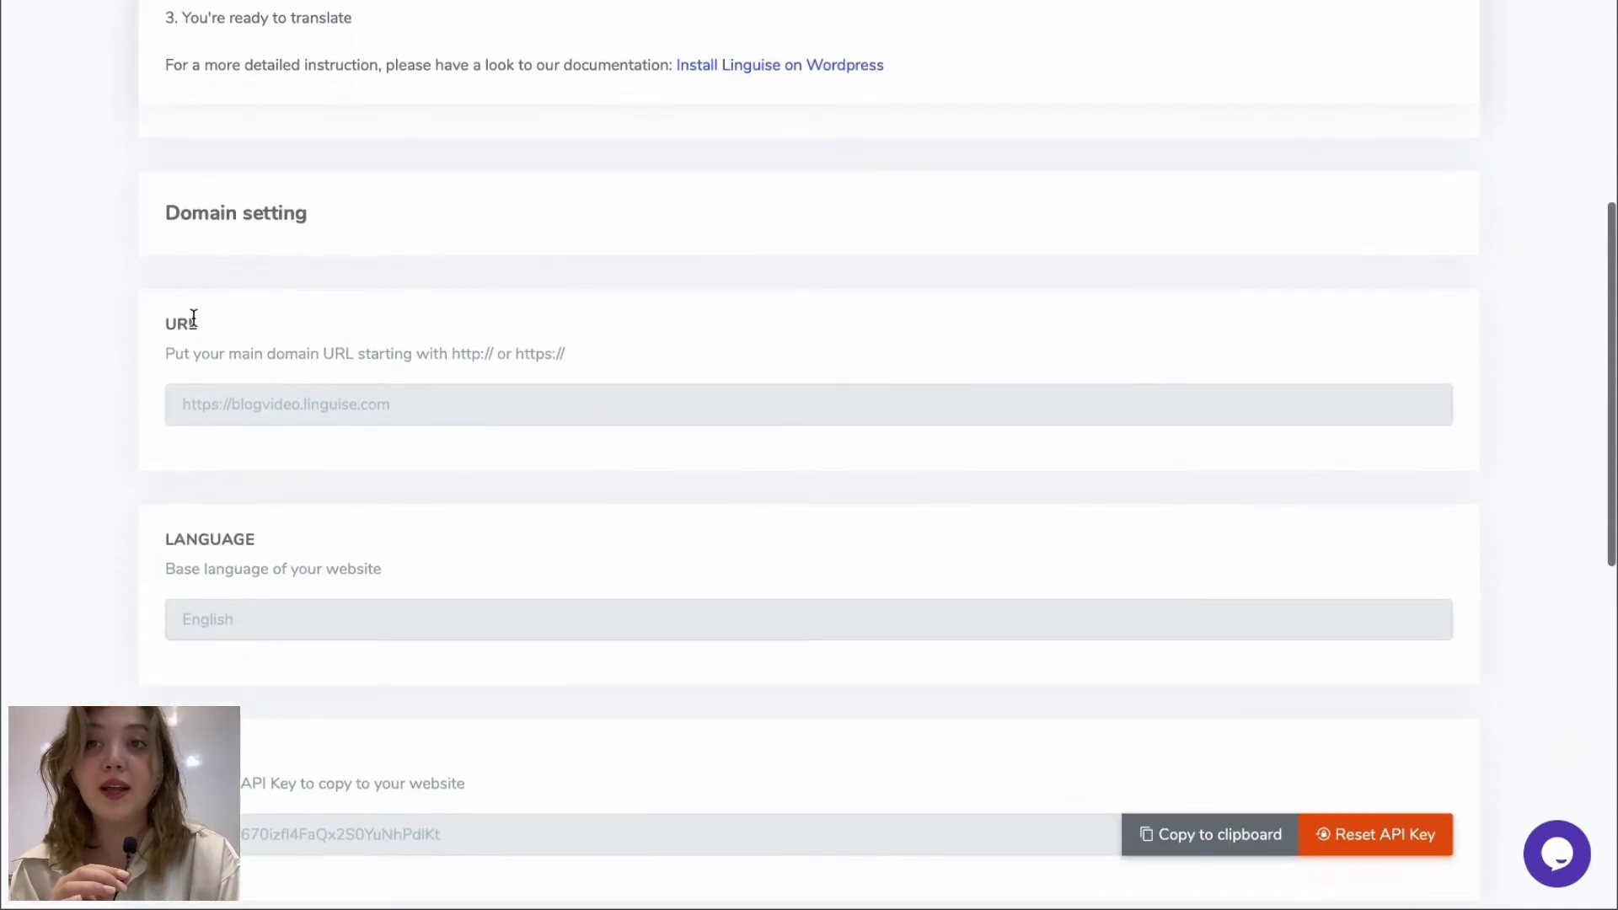
pyautogui.scroll(-4, 238, 520)
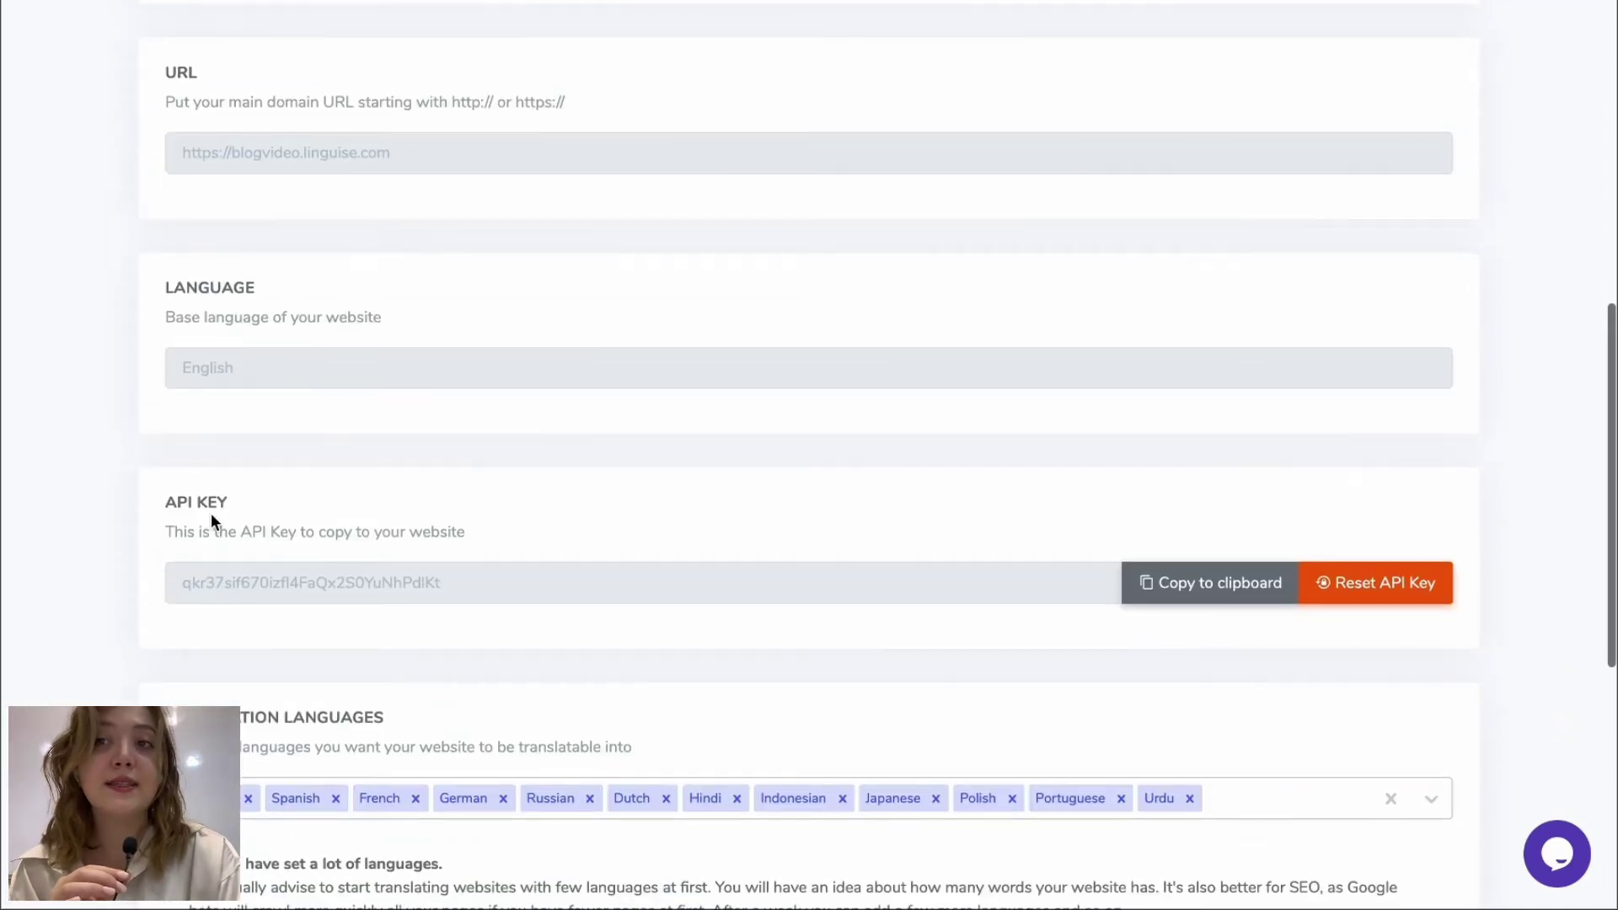
pyautogui.scroll(-3, 210, 514)
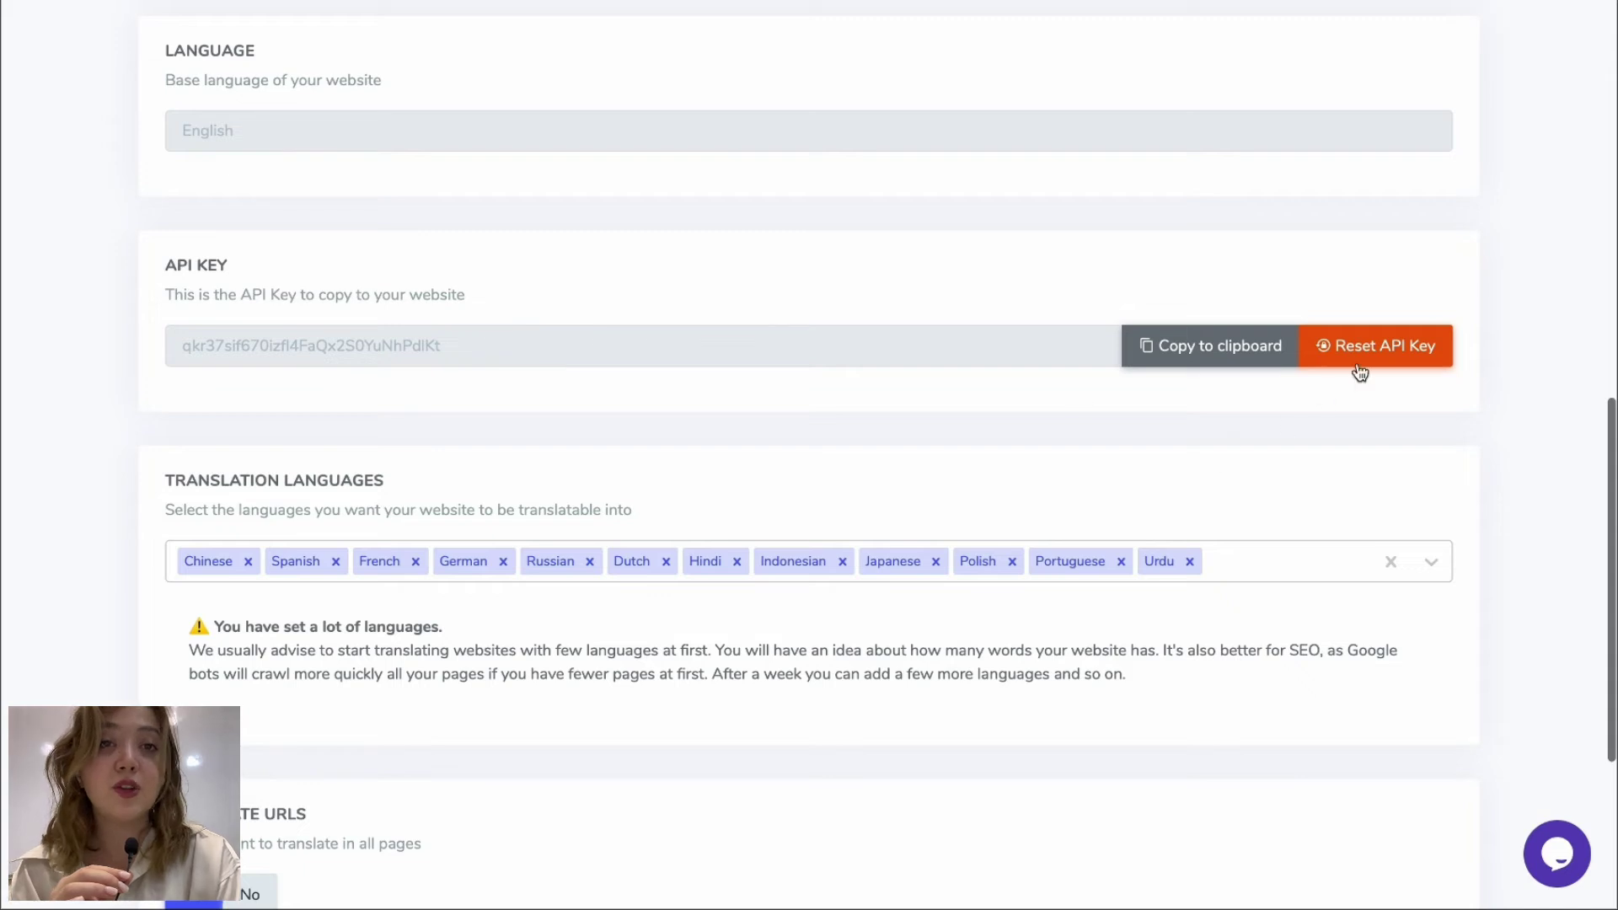
pyautogui.scroll(-2, 928, 497)
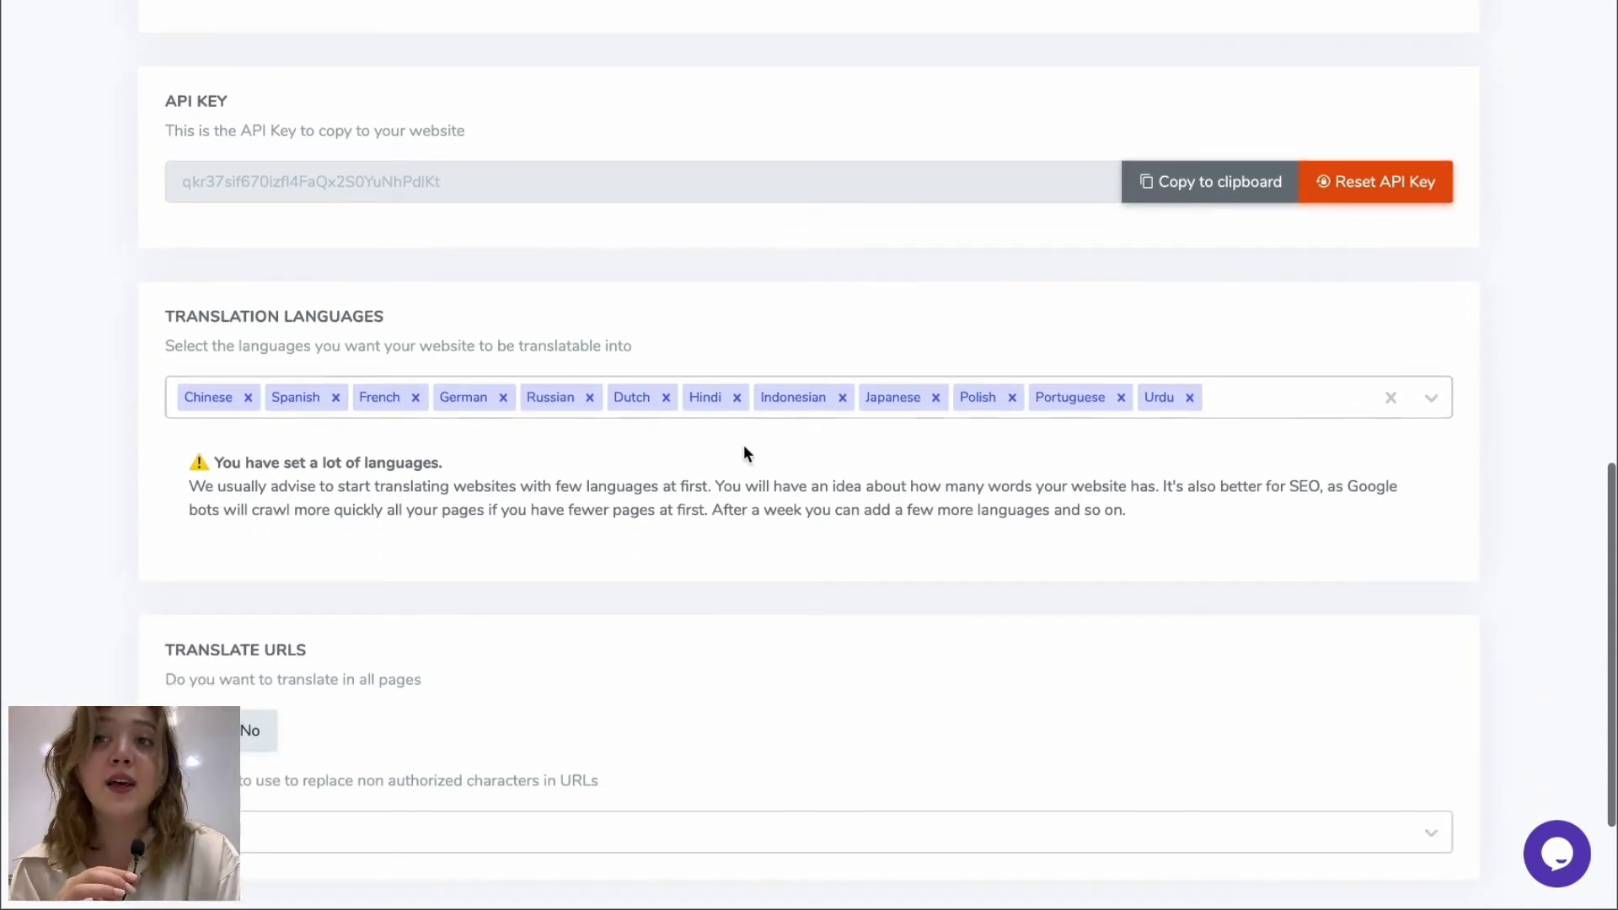
pyautogui.scroll(-1, 664, 539)
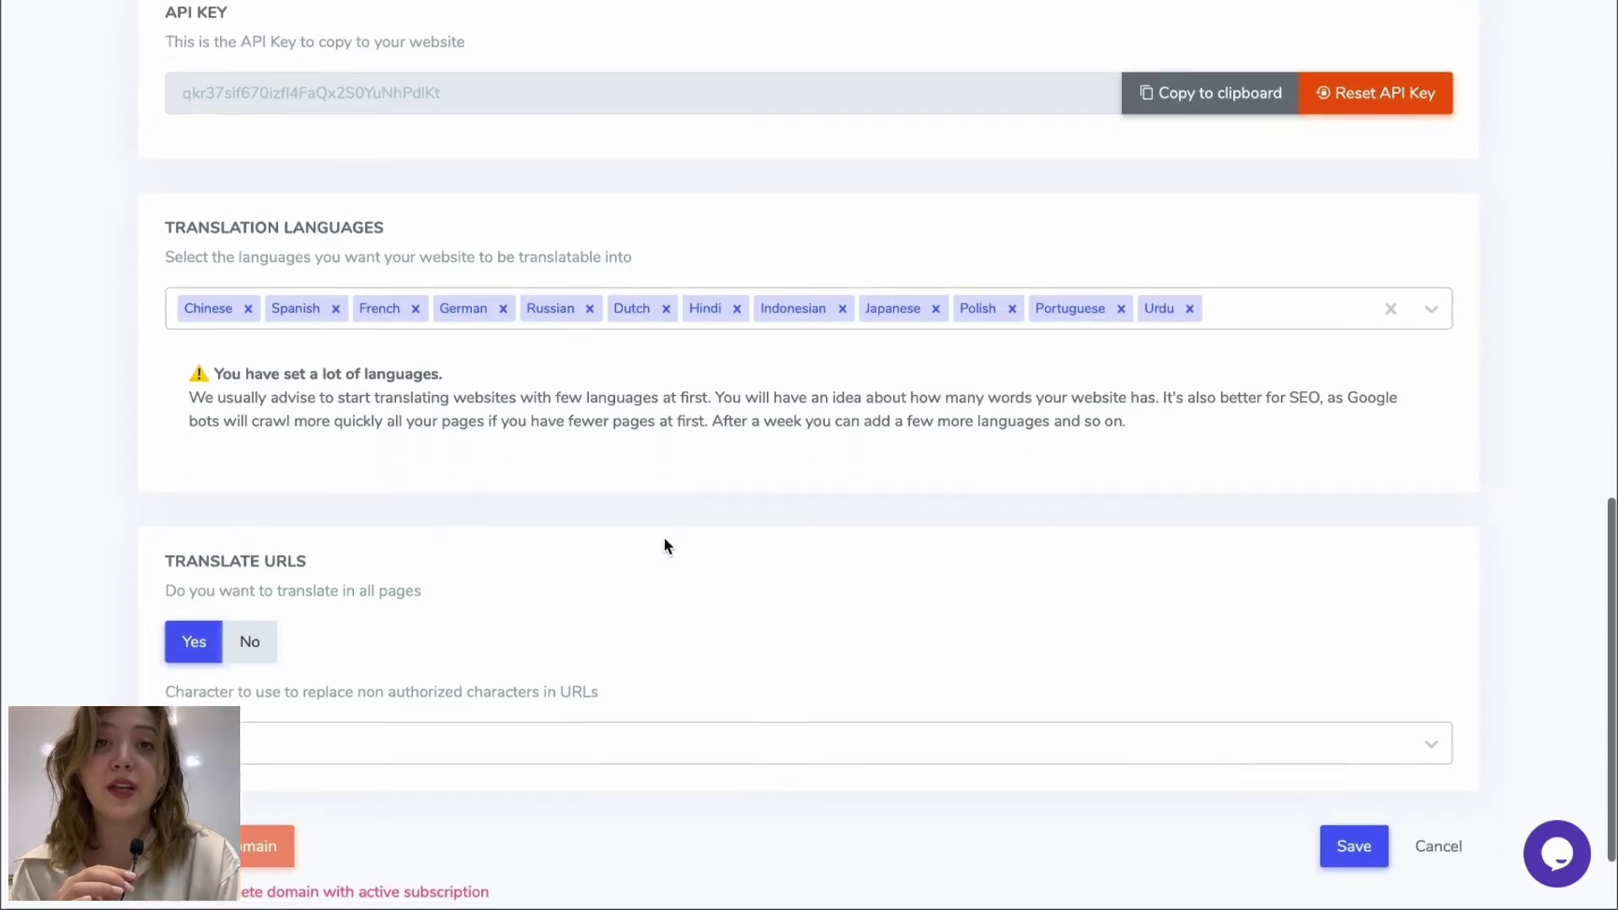
pyautogui.scroll(-1, 664, 546)
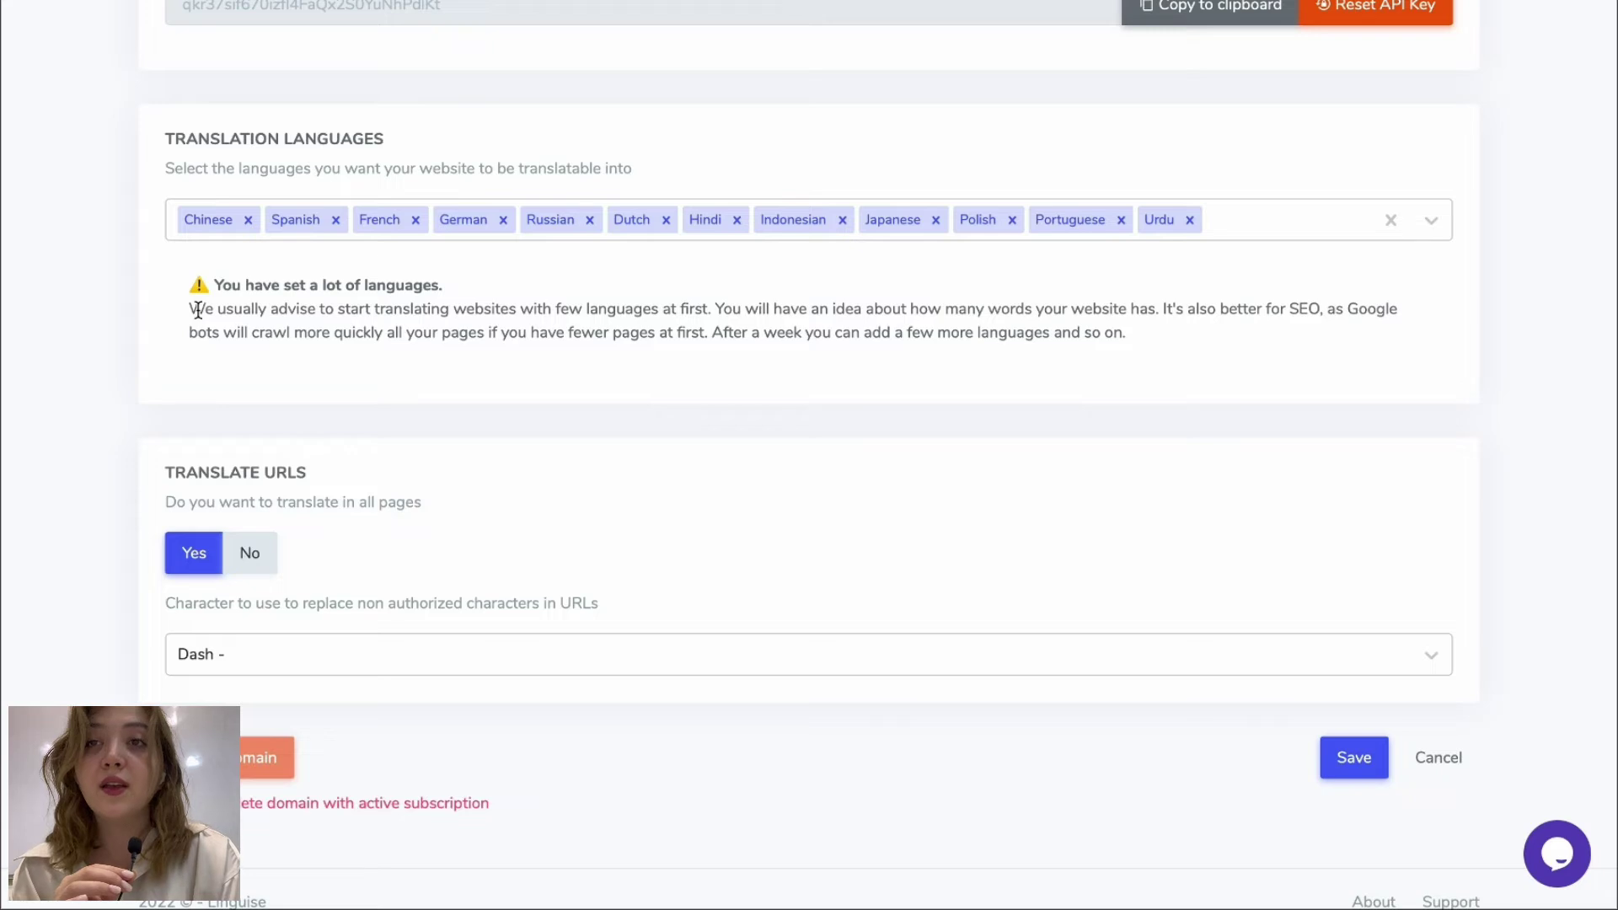
pyautogui.scroll(-1, 232, 497)
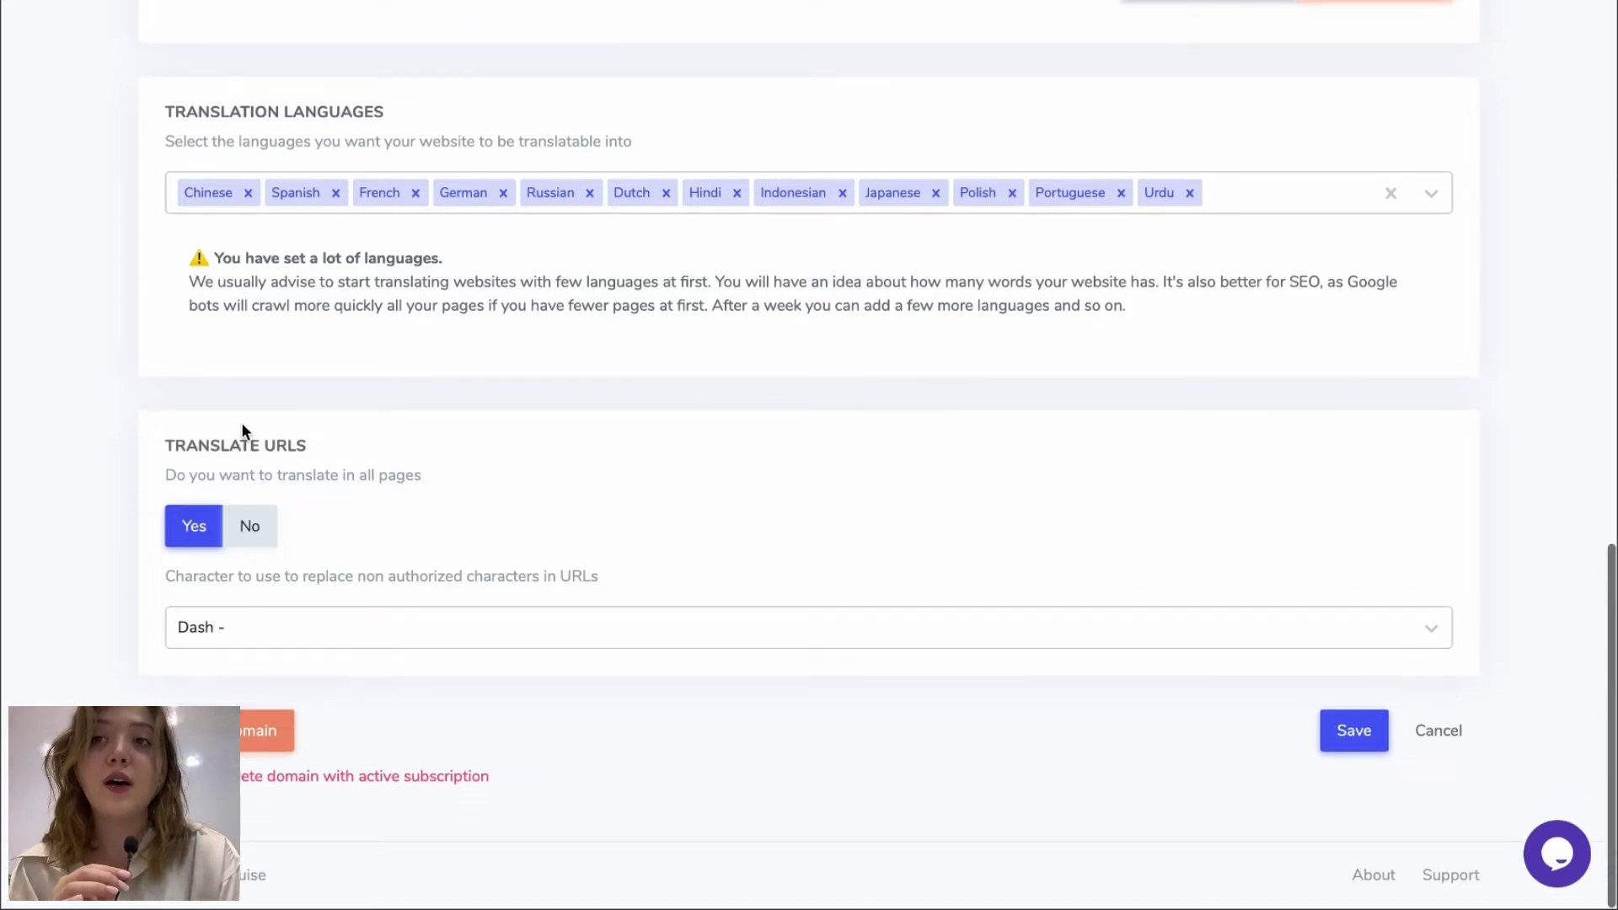
pyautogui.scroll(15, 634, 407)
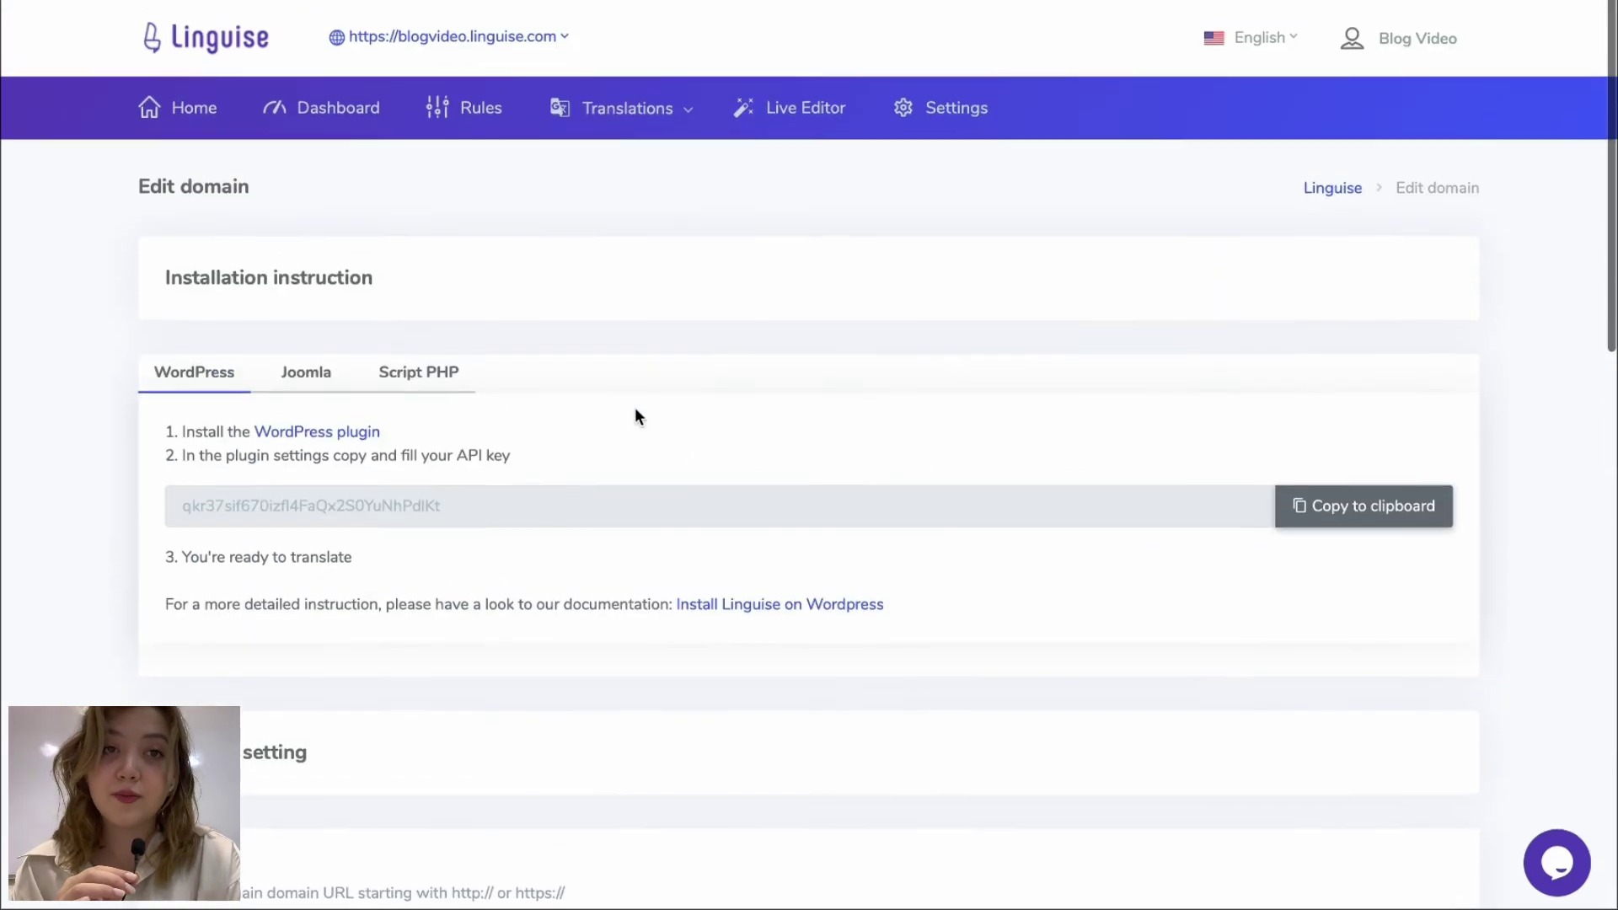
# From the account home page, review the members list and the empty invoice list
pyautogui.click(197, 103)
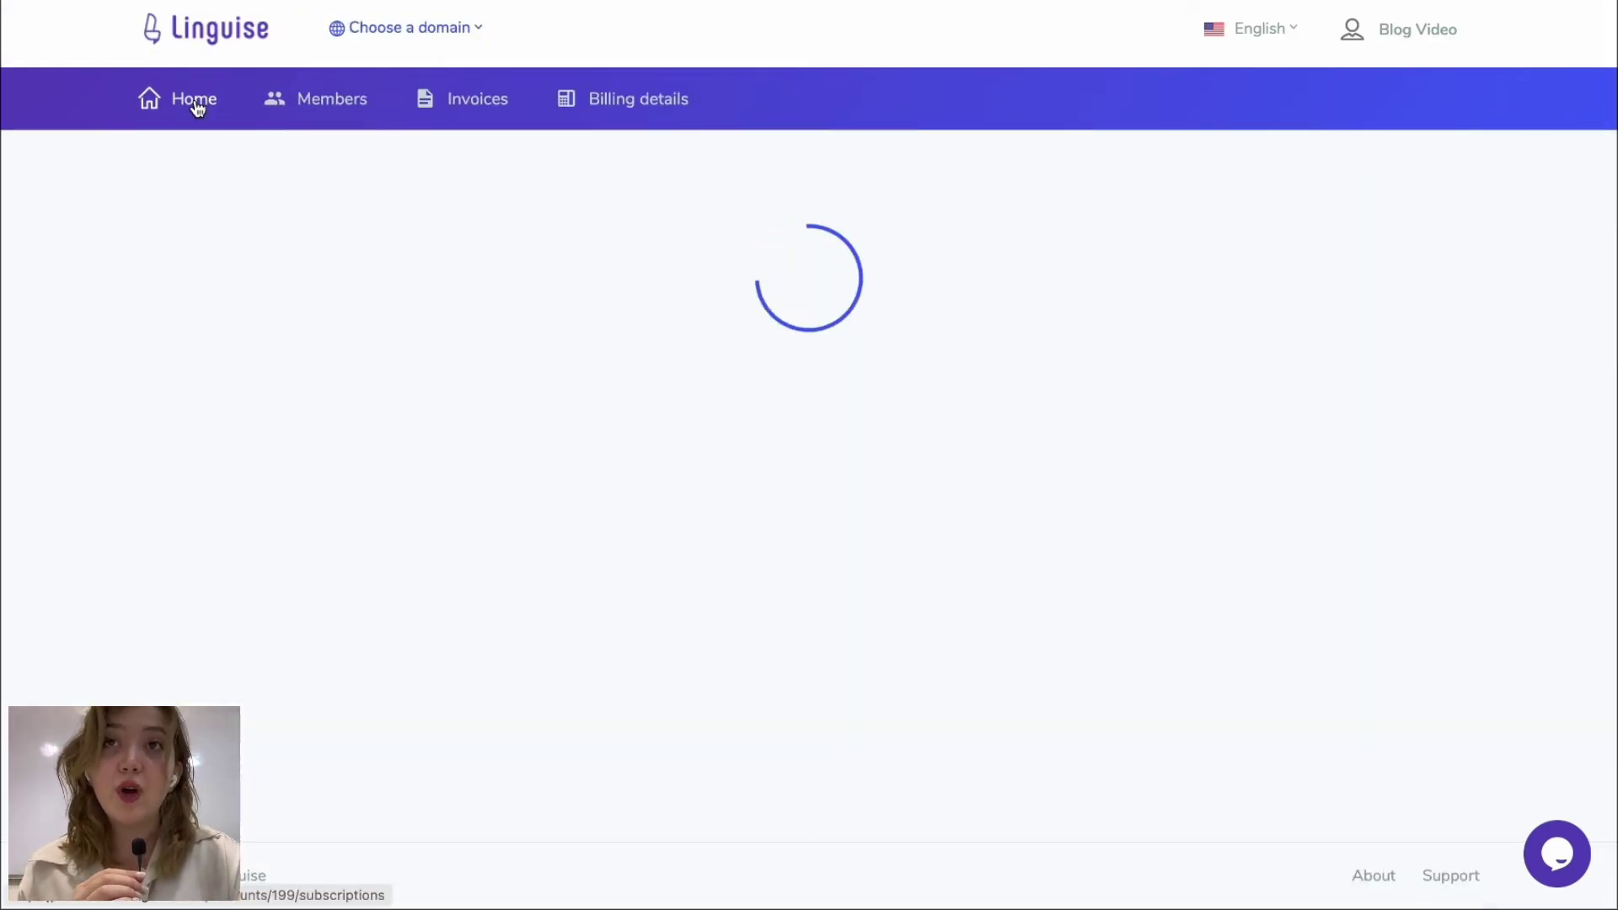
pyautogui.click(344, 117)
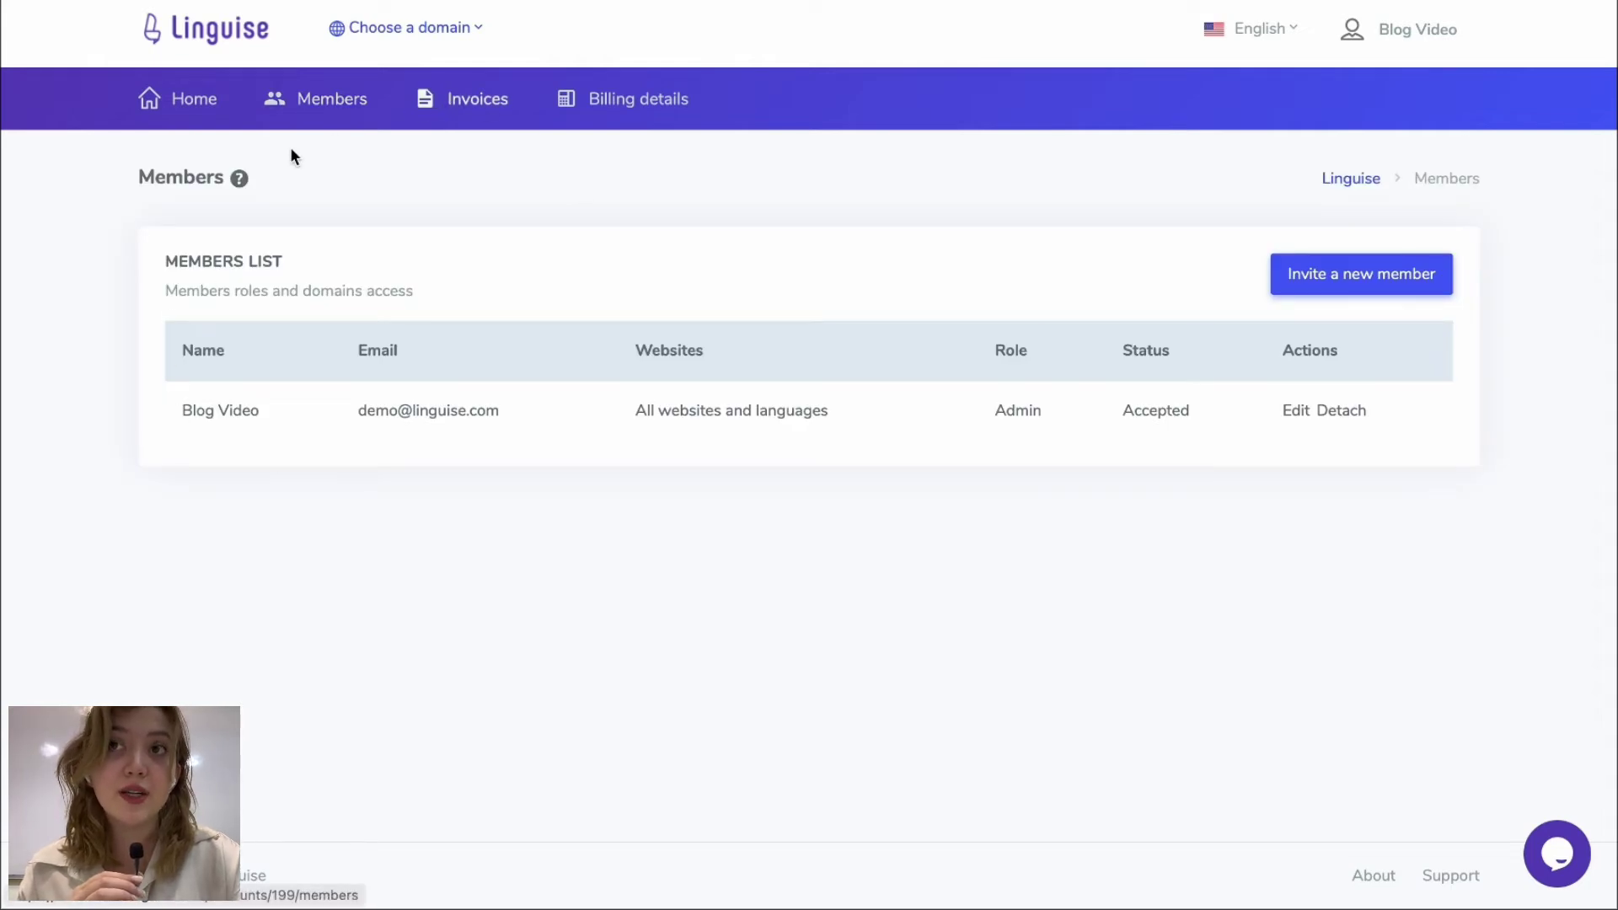
pyautogui.click(498, 111)
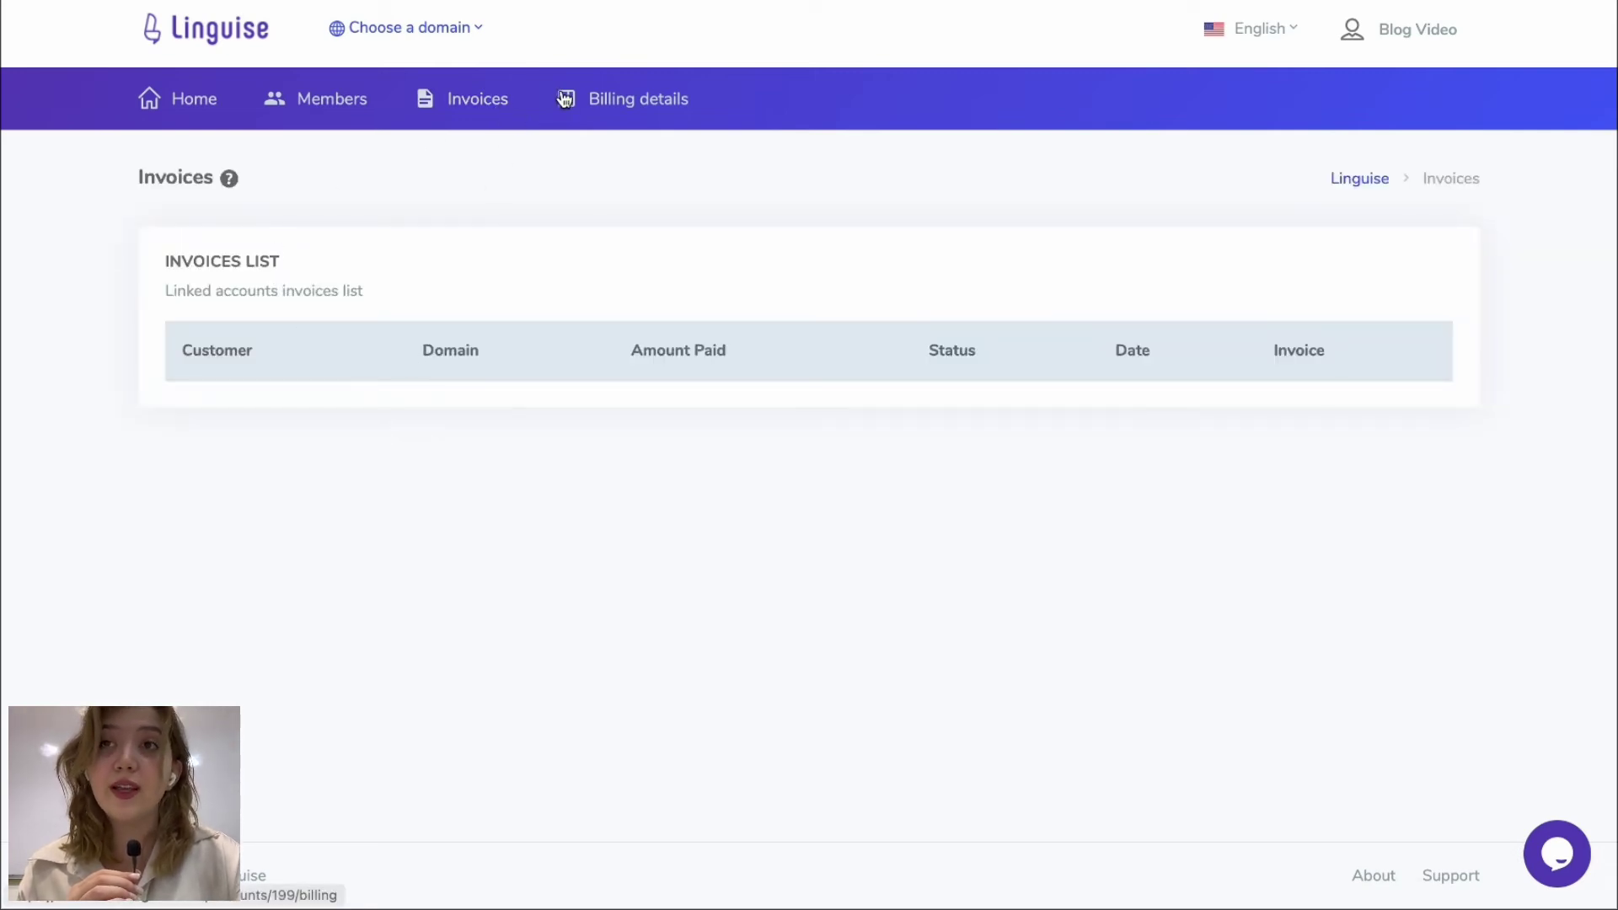
# Scroll through the billing details form, then return to the account home page
pyautogui.click(606, 103)
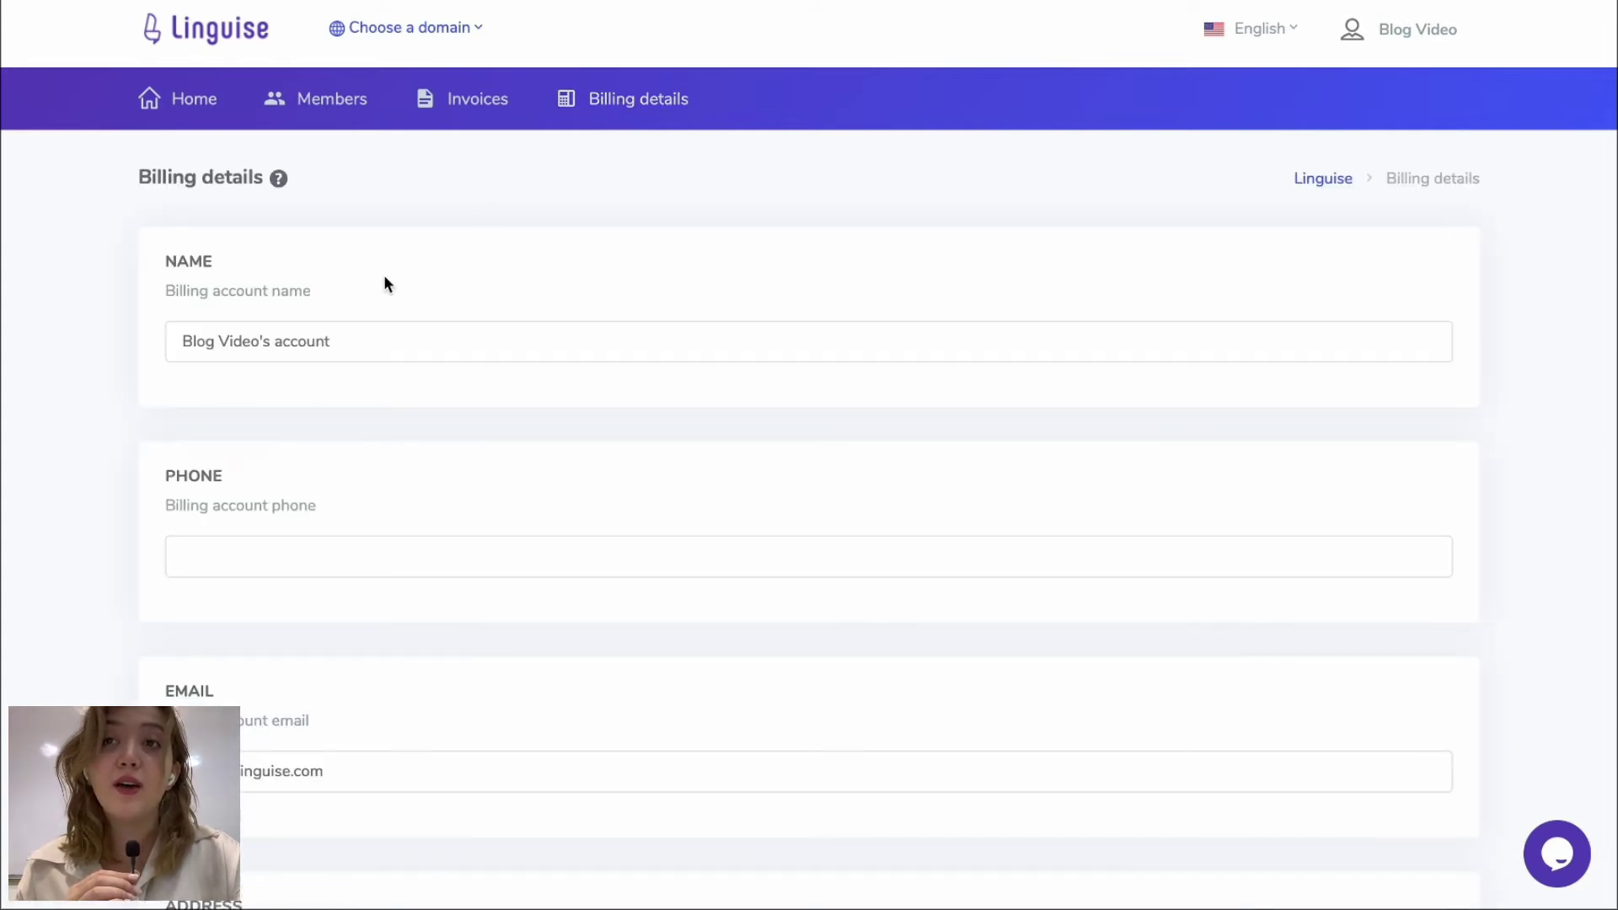
pyautogui.scroll(-1, 383, 275)
pyautogui.scroll(-7, 342, 306)
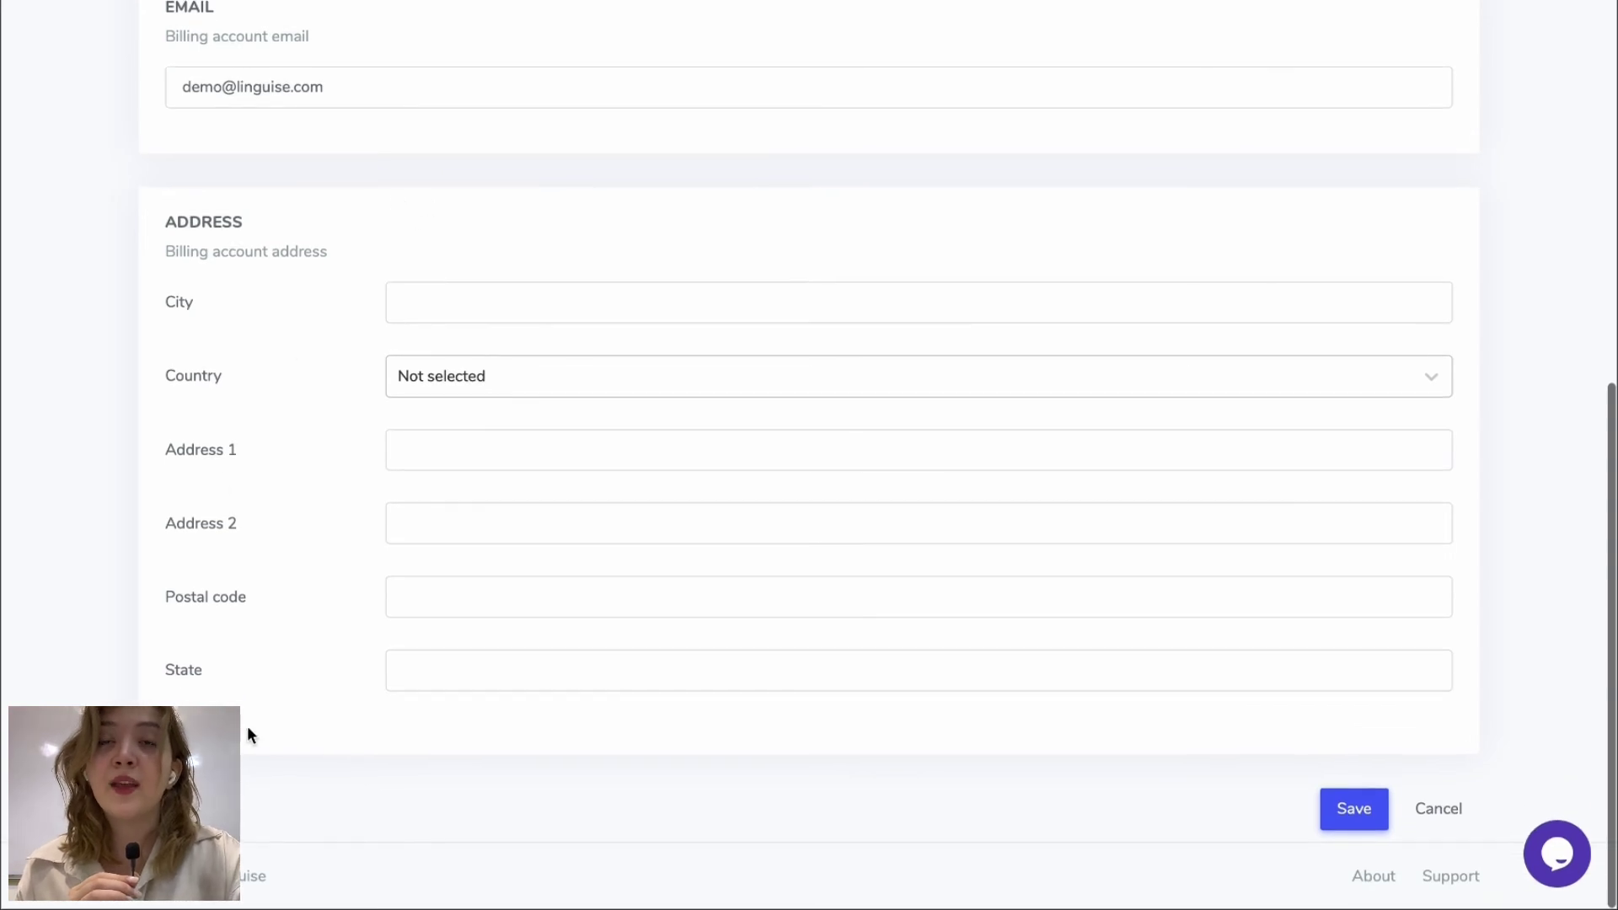
pyautogui.scroll(8, 613, 338)
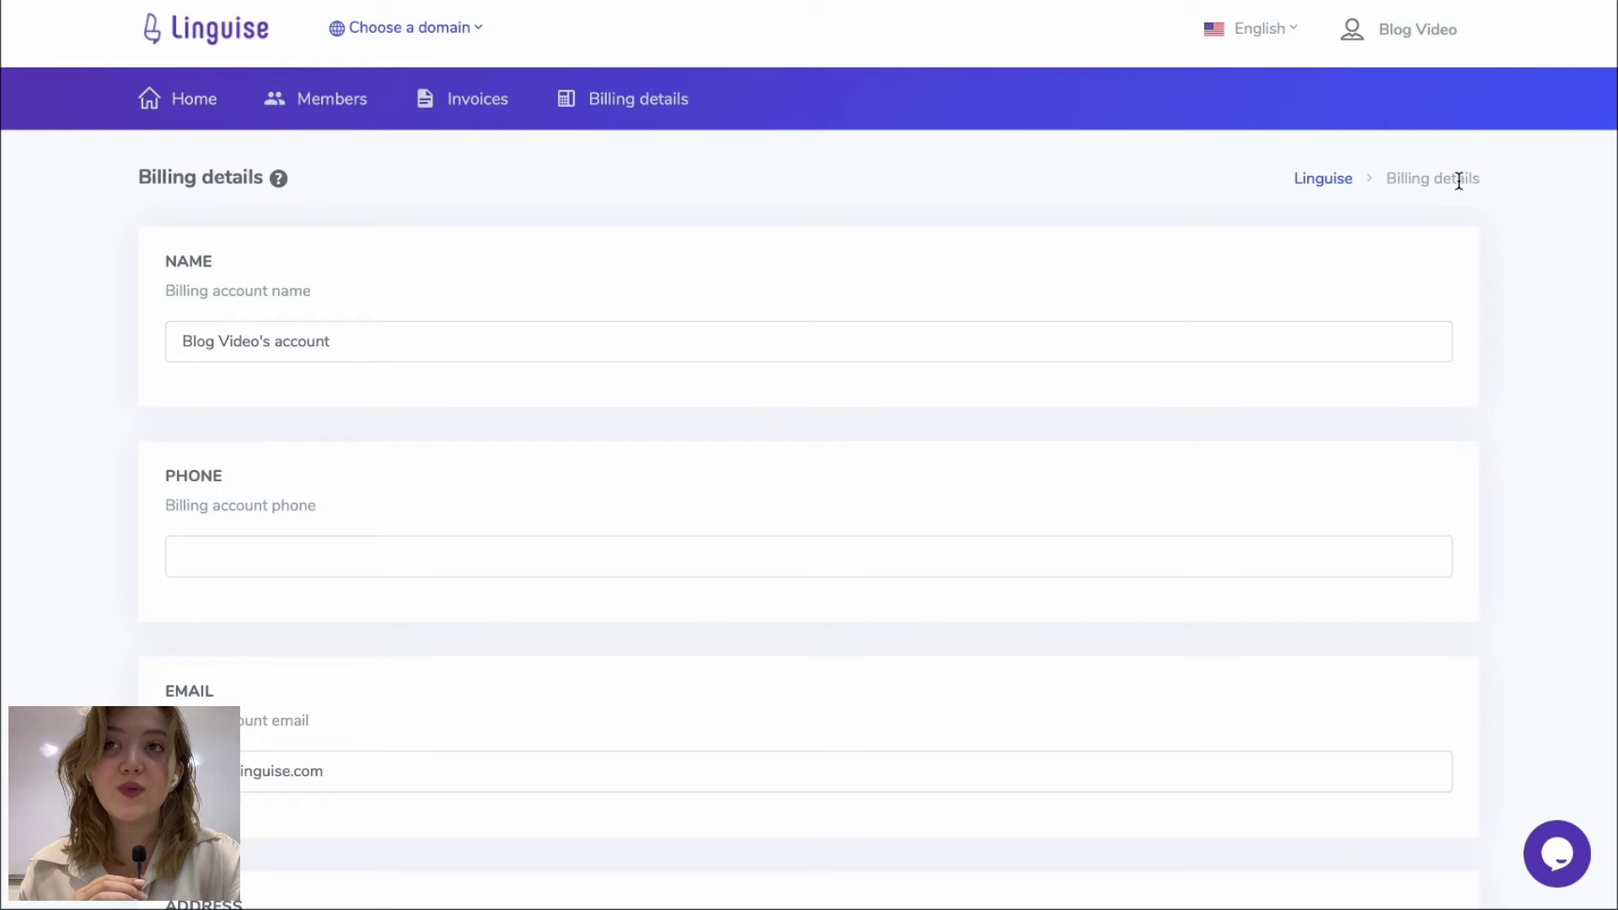
pyautogui.click(210, 100)
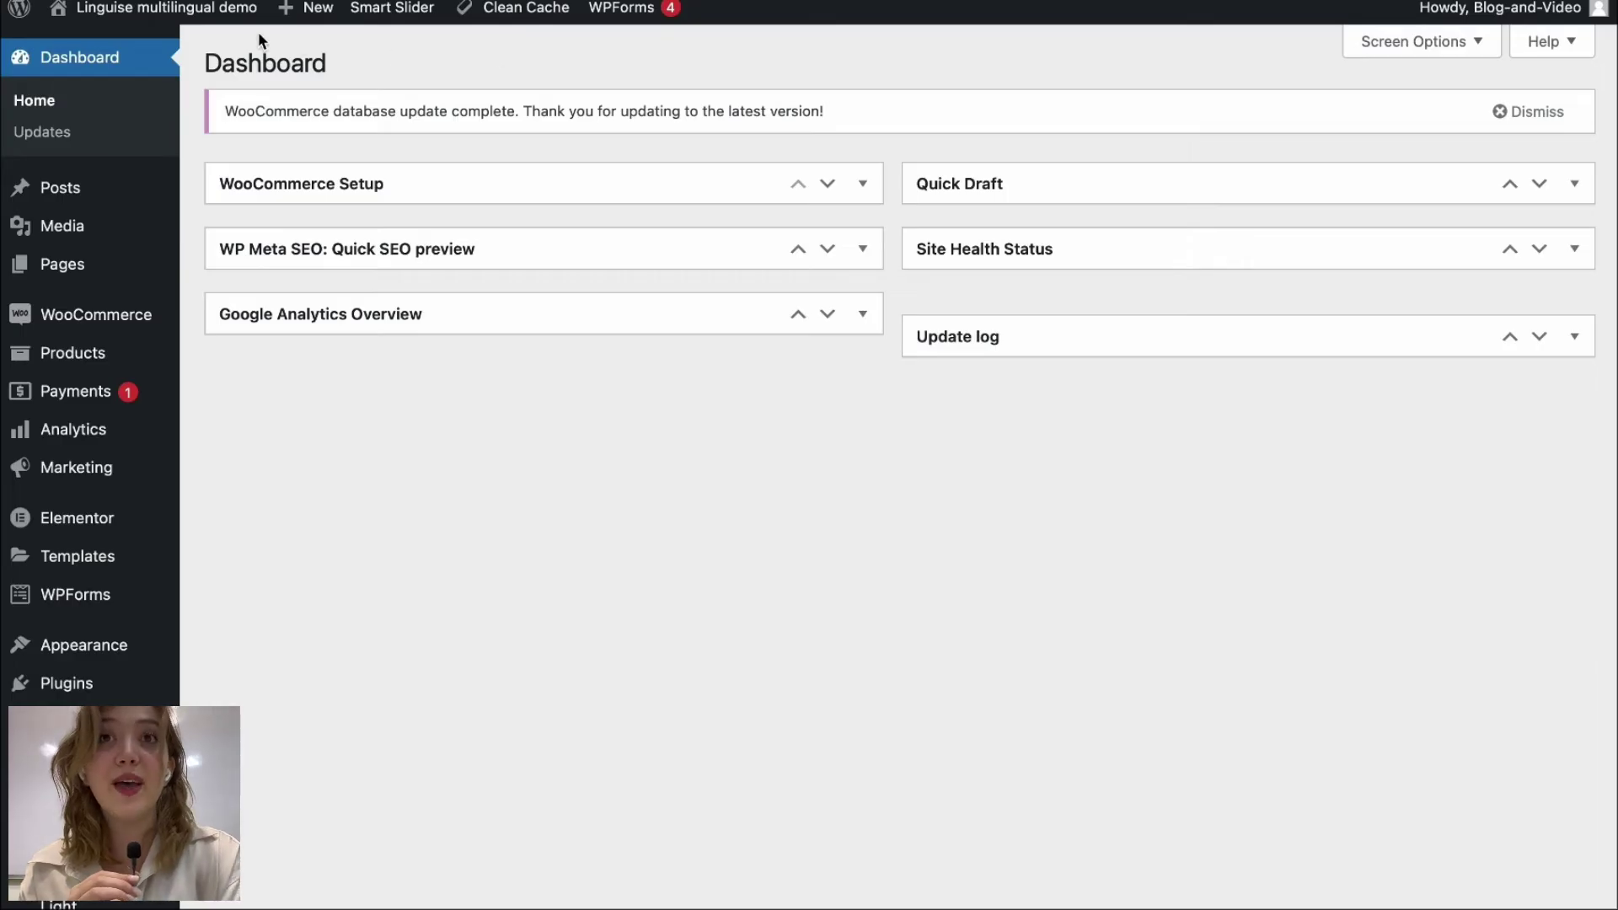
# Visit the live podcast site from the admin bar and scroll through its homepage
pyautogui.moveTo(230, 12)
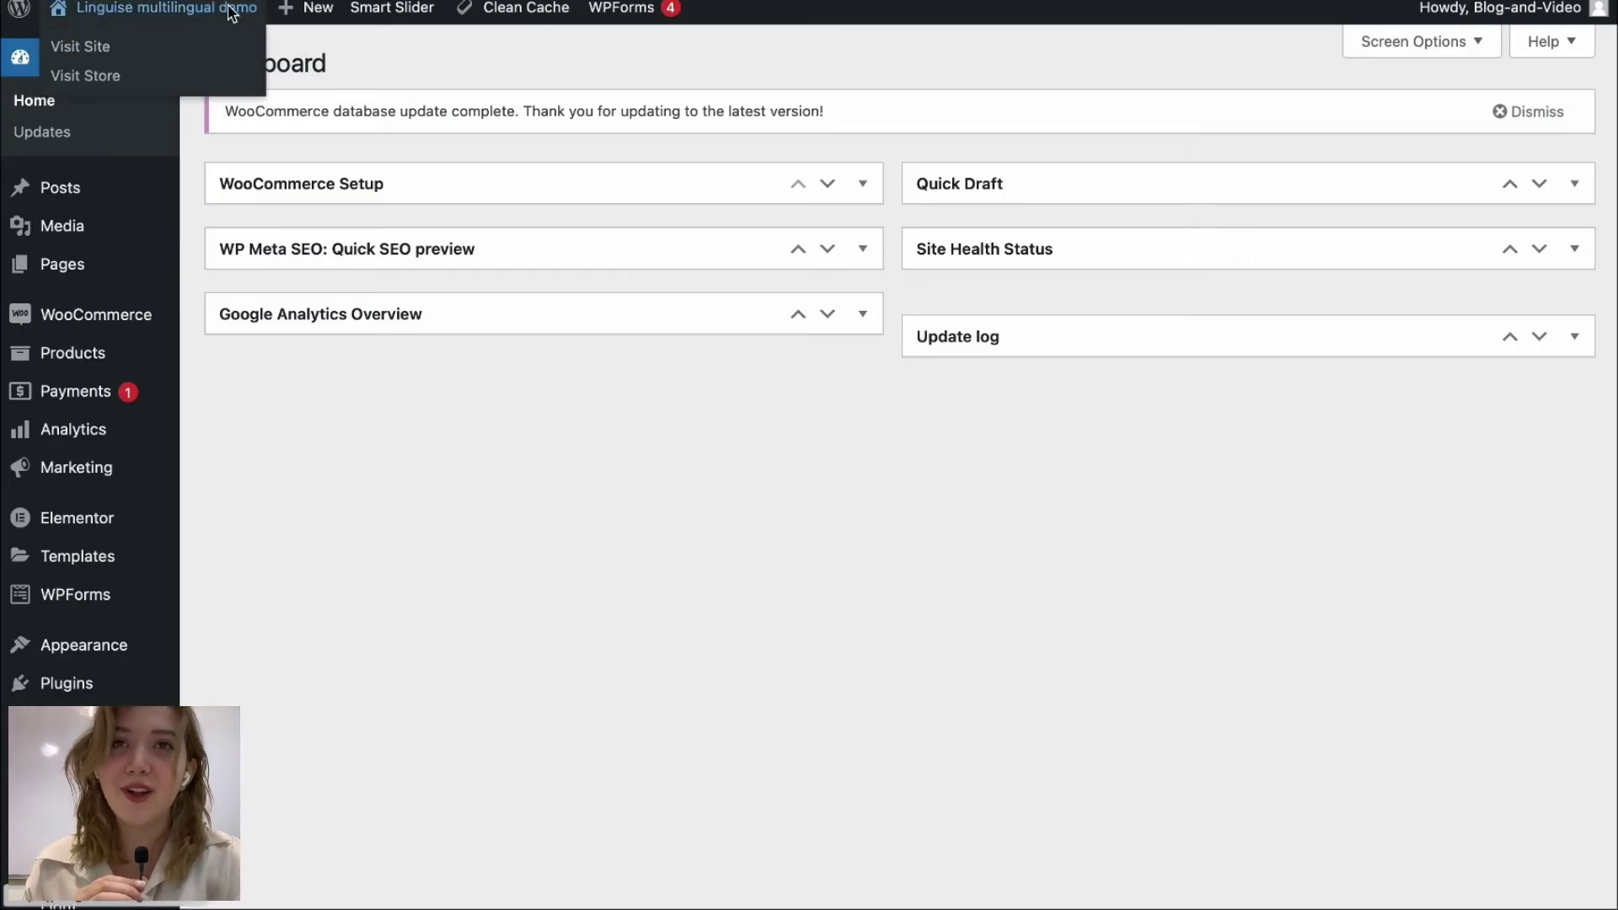
pyautogui.click(168, 46)
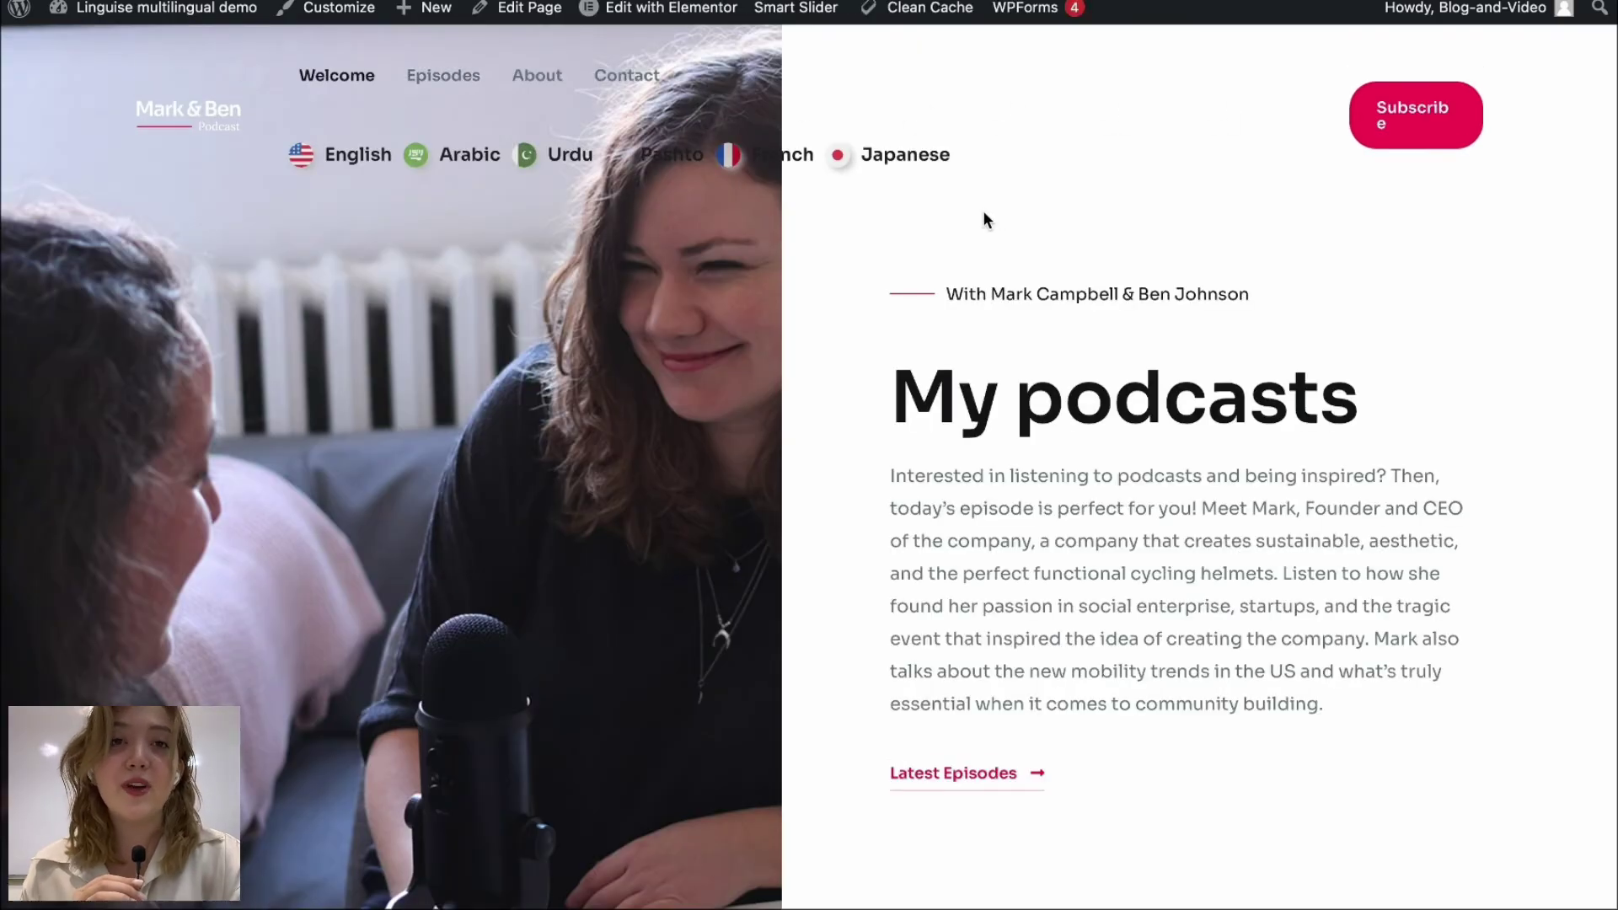
pyautogui.scroll(-20, 1126, 600)
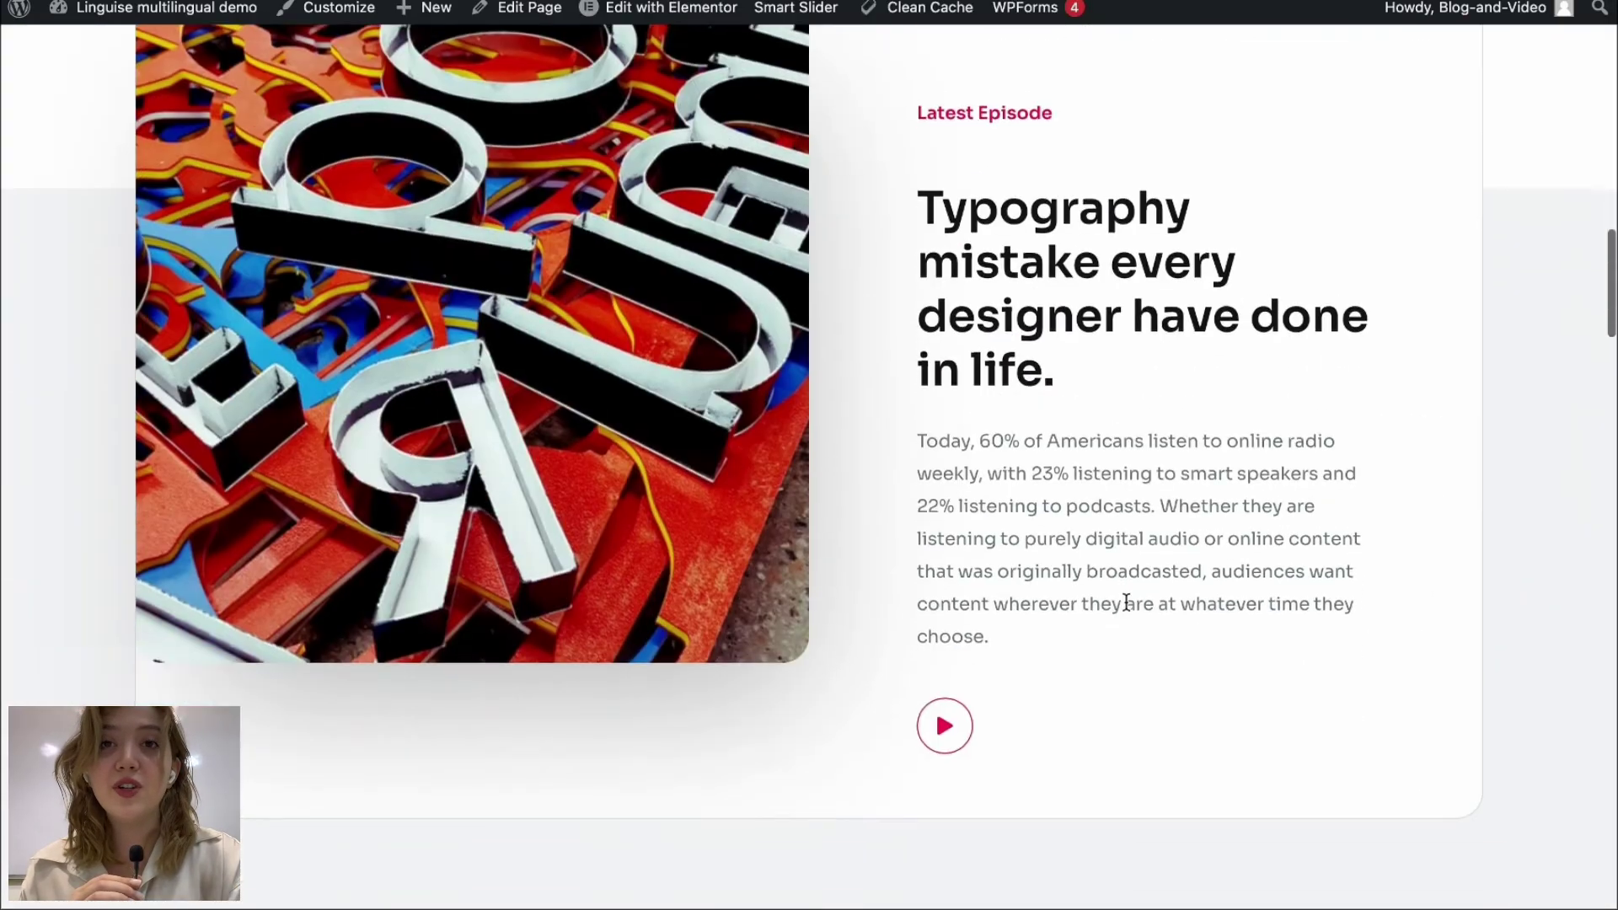
pyautogui.scroll(-5, 1126, 600)
pyautogui.scroll(20, 1127, 603)
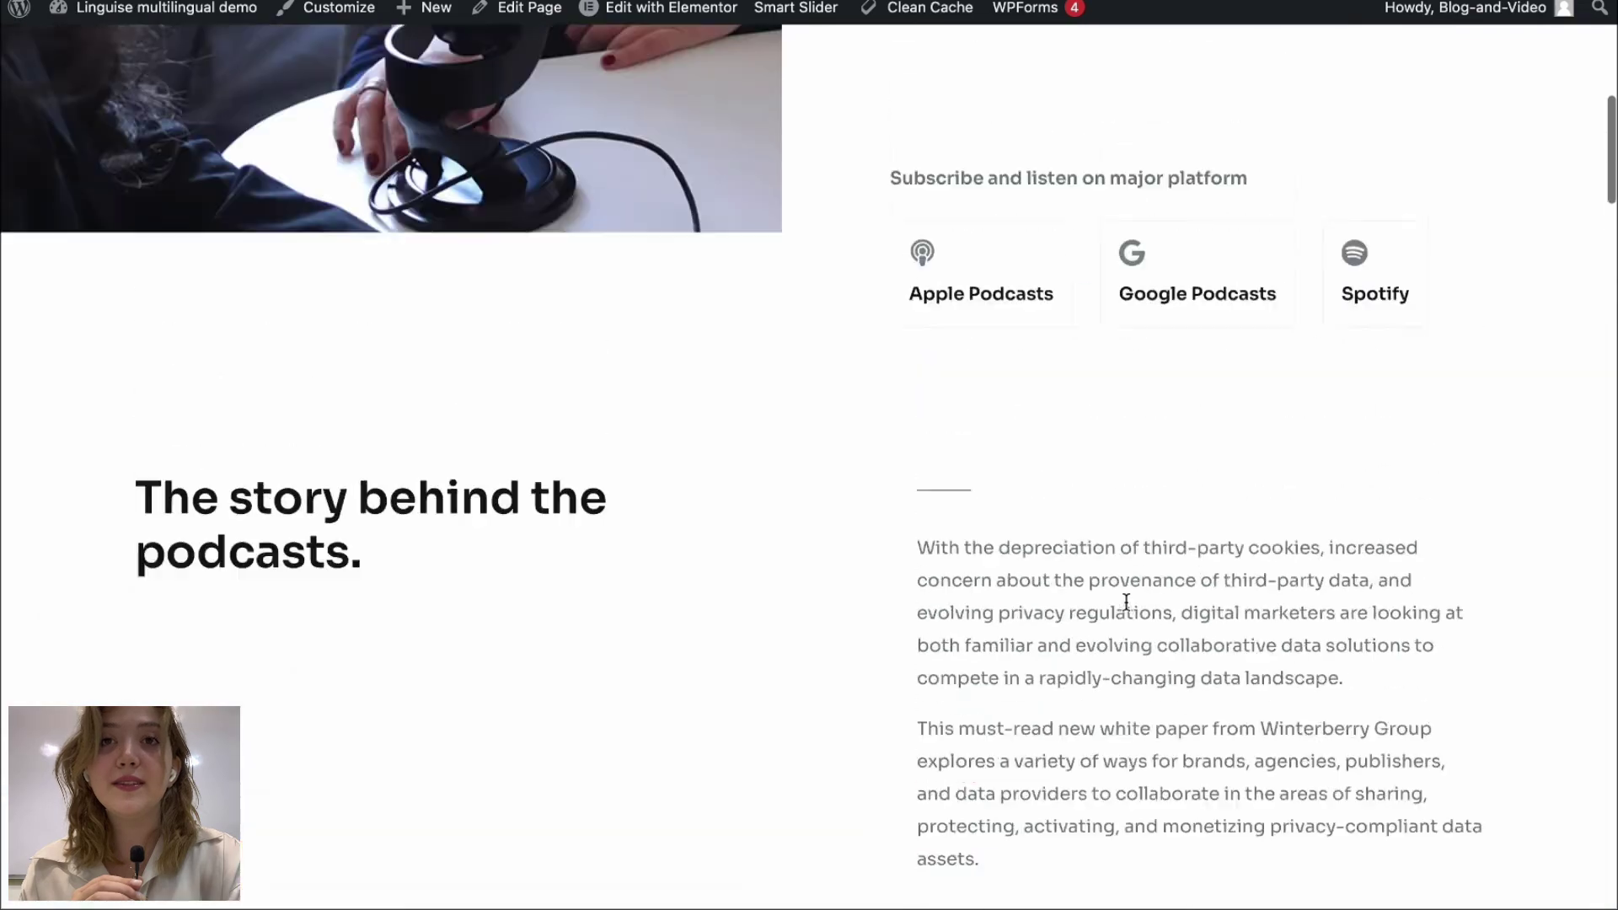
pyautogui.scroll(8, 1105, 616)
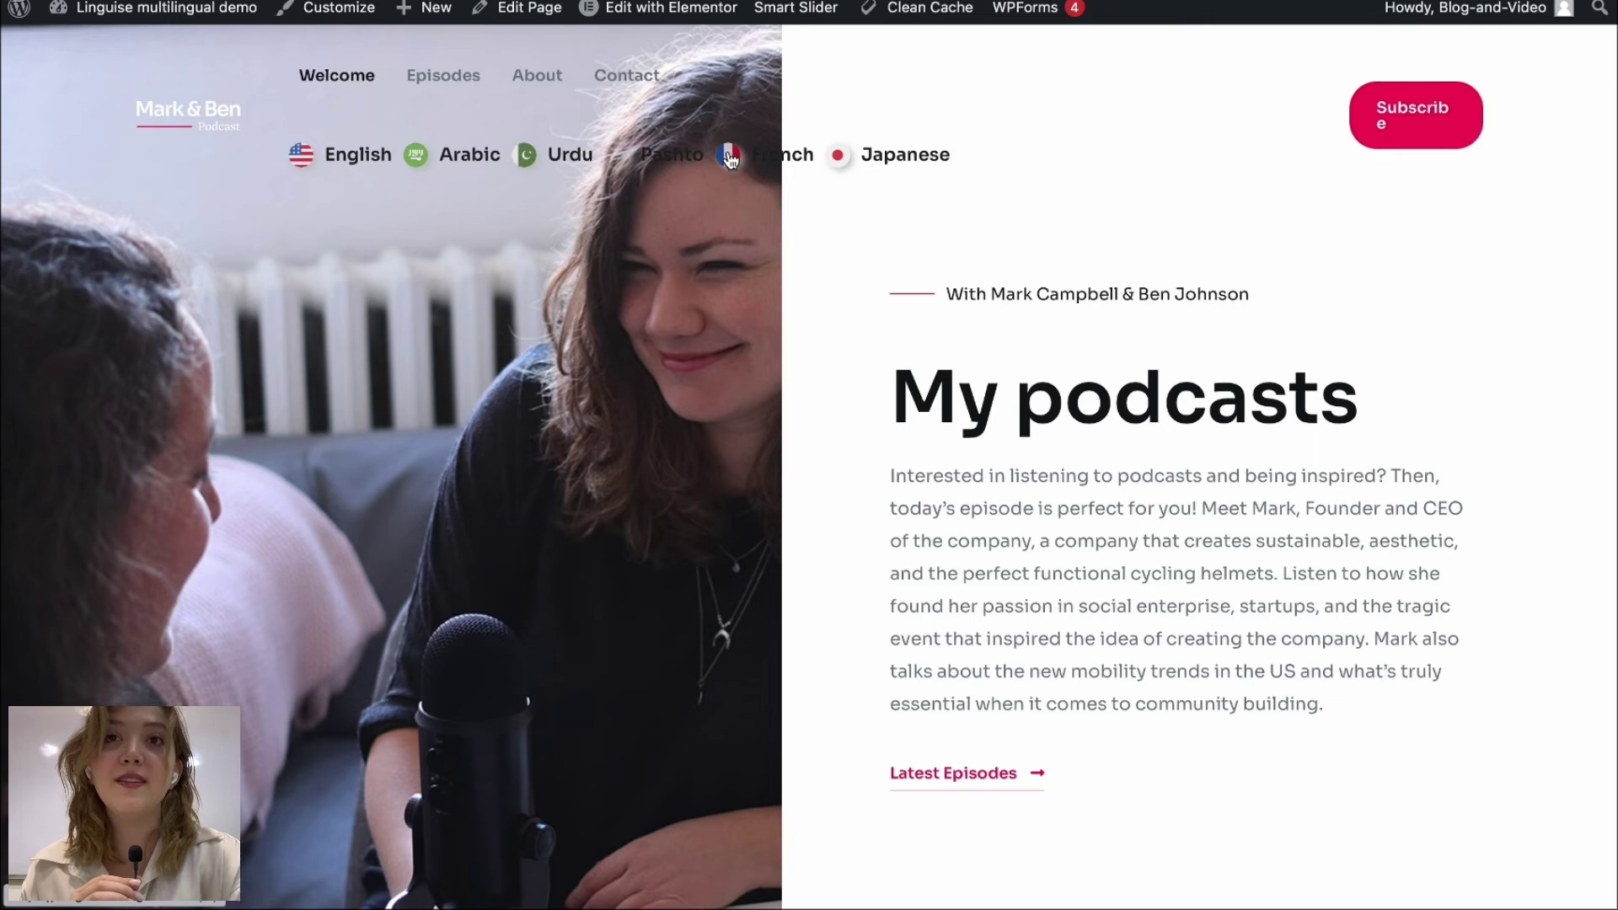
# Translate the homepage into French, then Japanese, then back to English
pyautogui.click(783, 165)
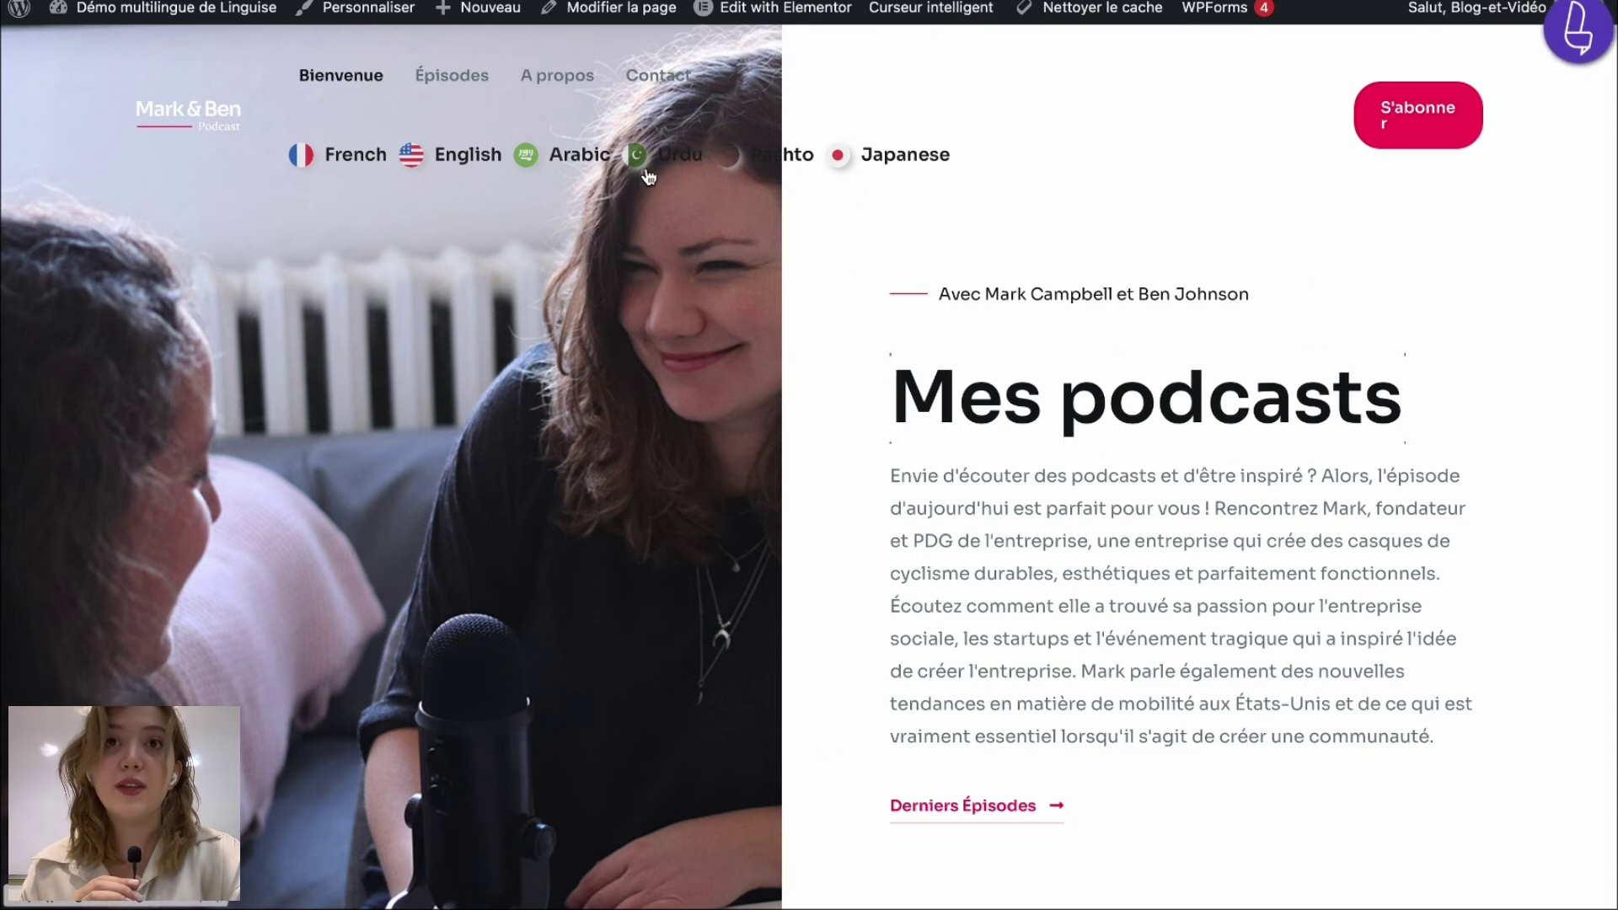
pyautogui.click(846, 156)
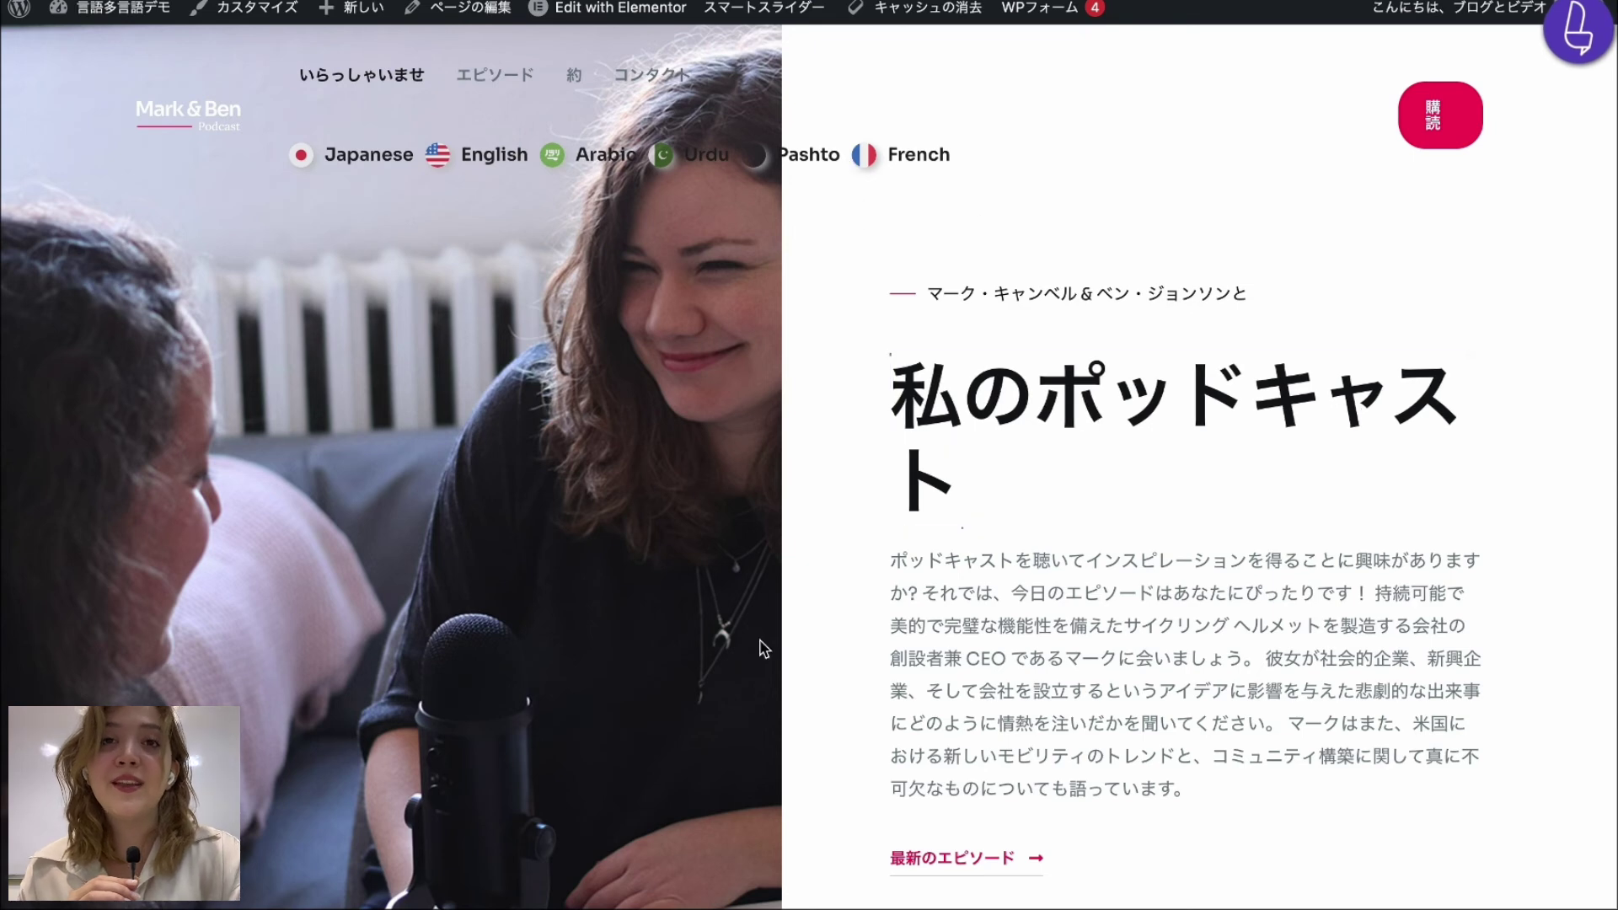
pyautogui.click(446, 158)
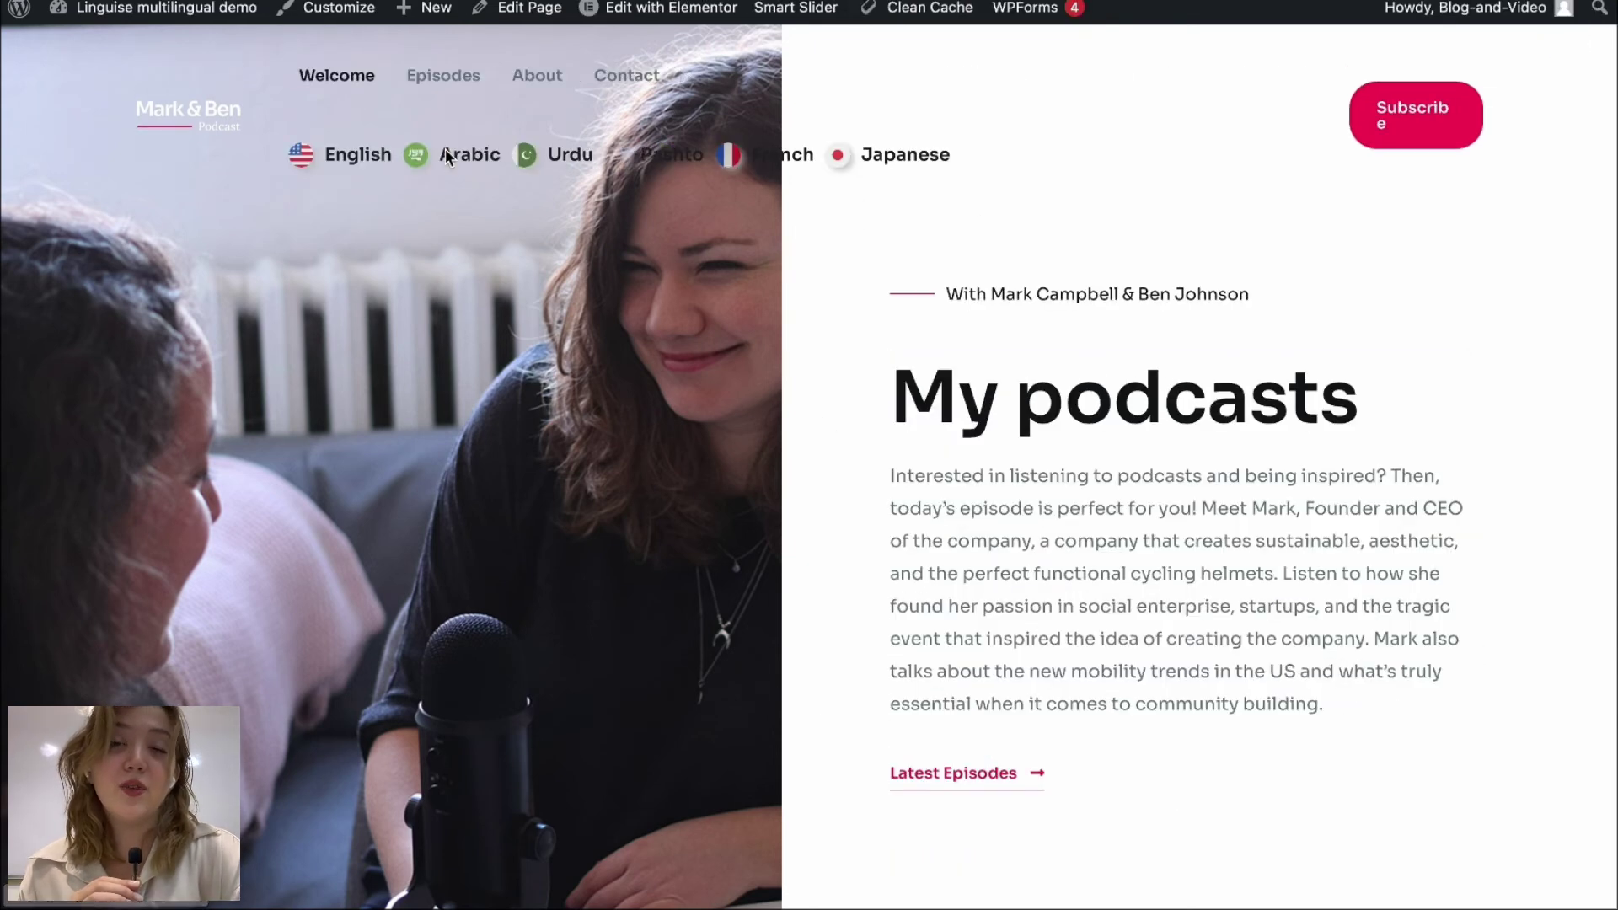